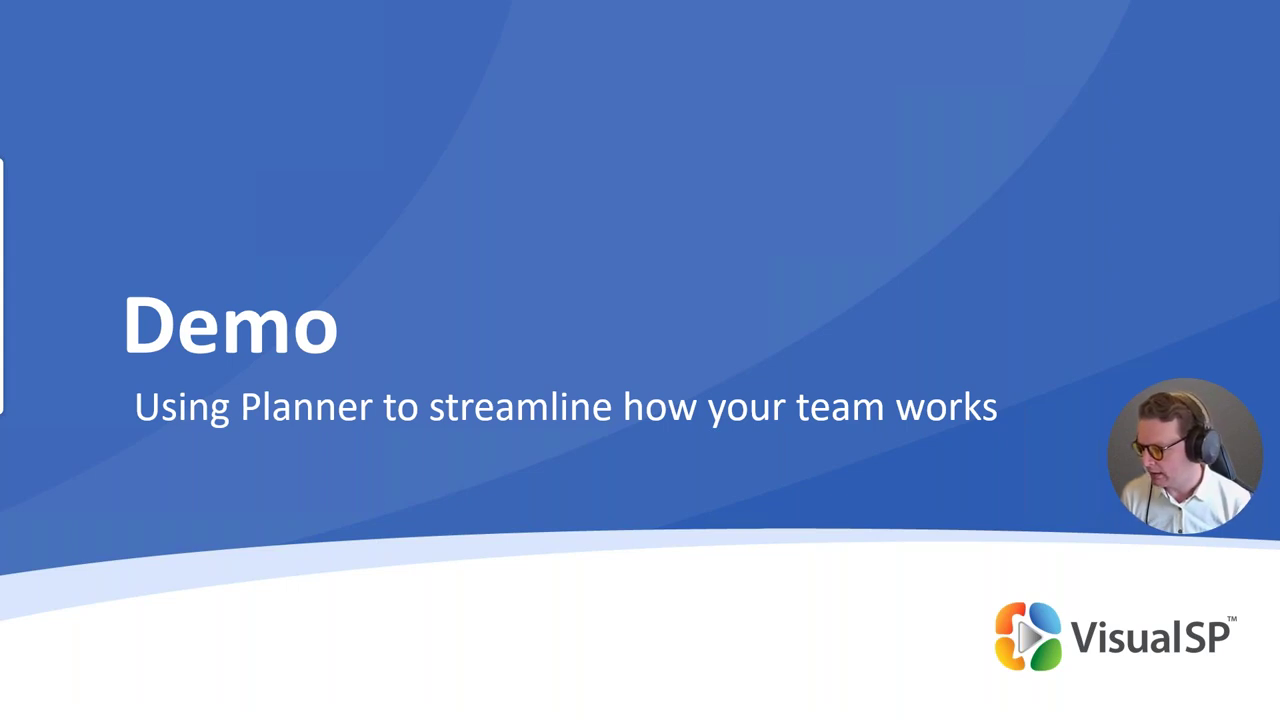
- Switch to the Marketing plan in Planner and move the Enhance Learning Hub task to Email Broadcasts, and from there to Web pages
key(alt+Tab)
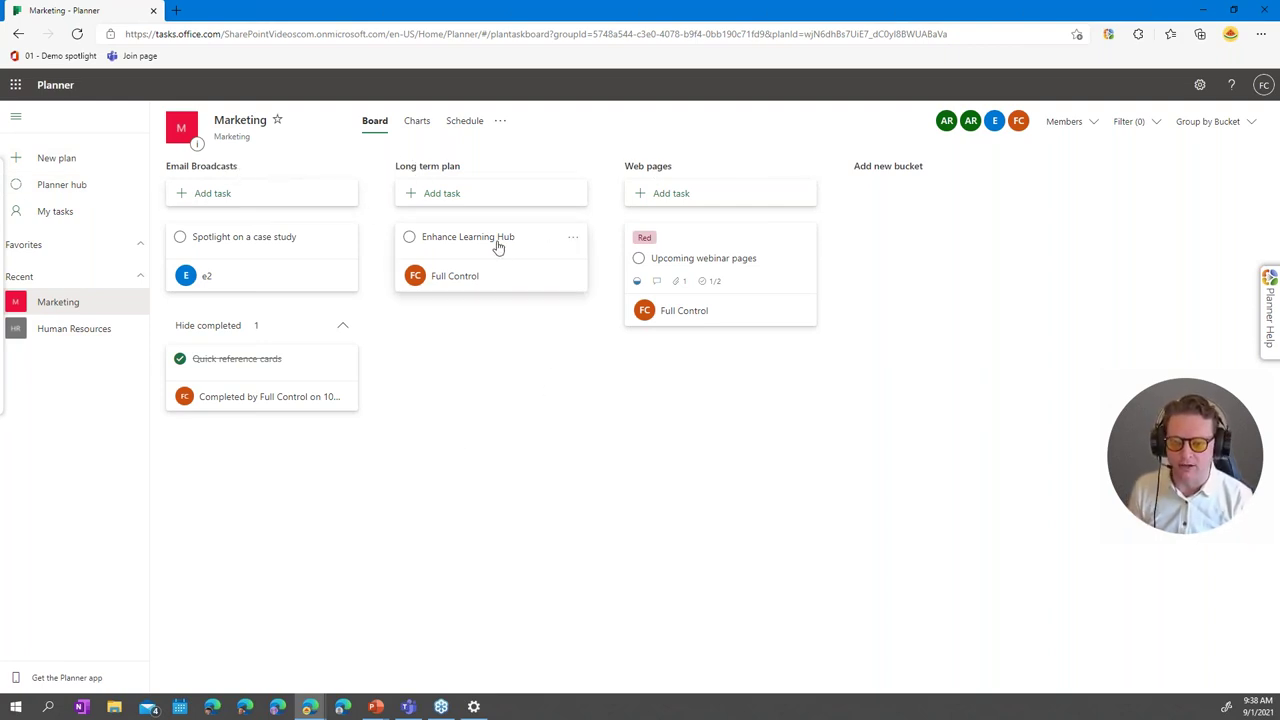
drag(498, 246, 335, 275)
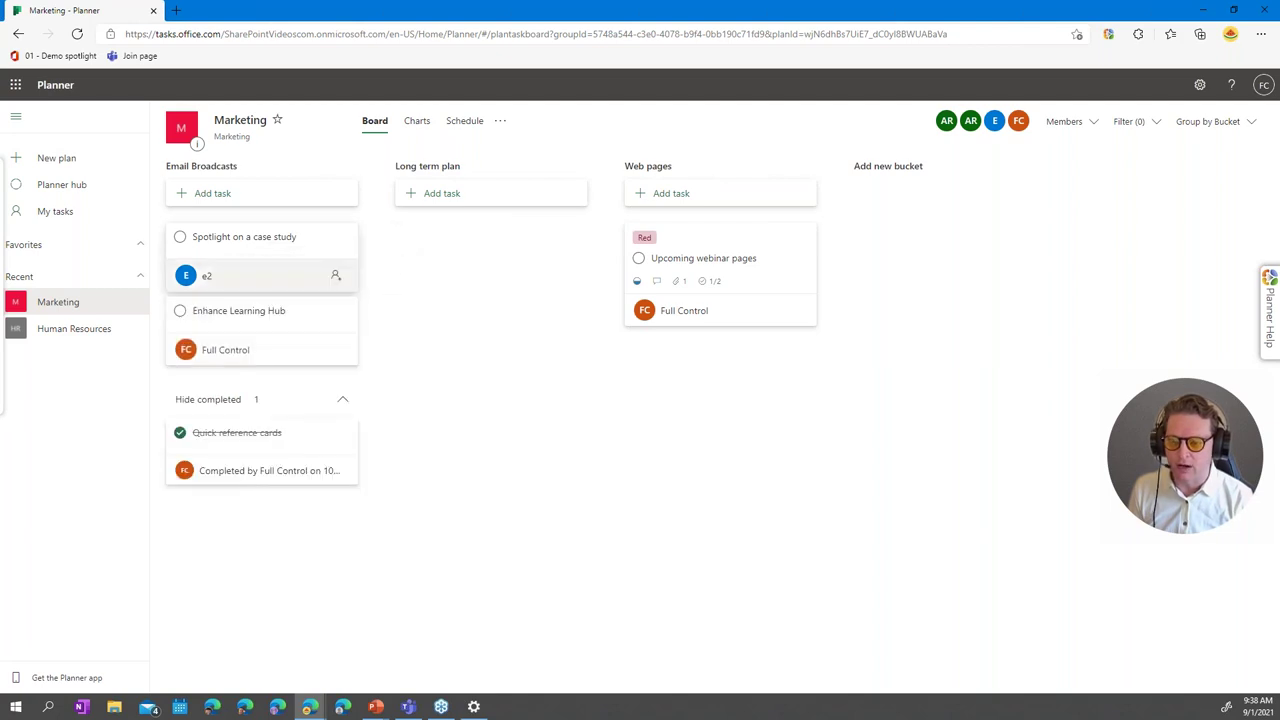
drag(209, 323, 690, 345)
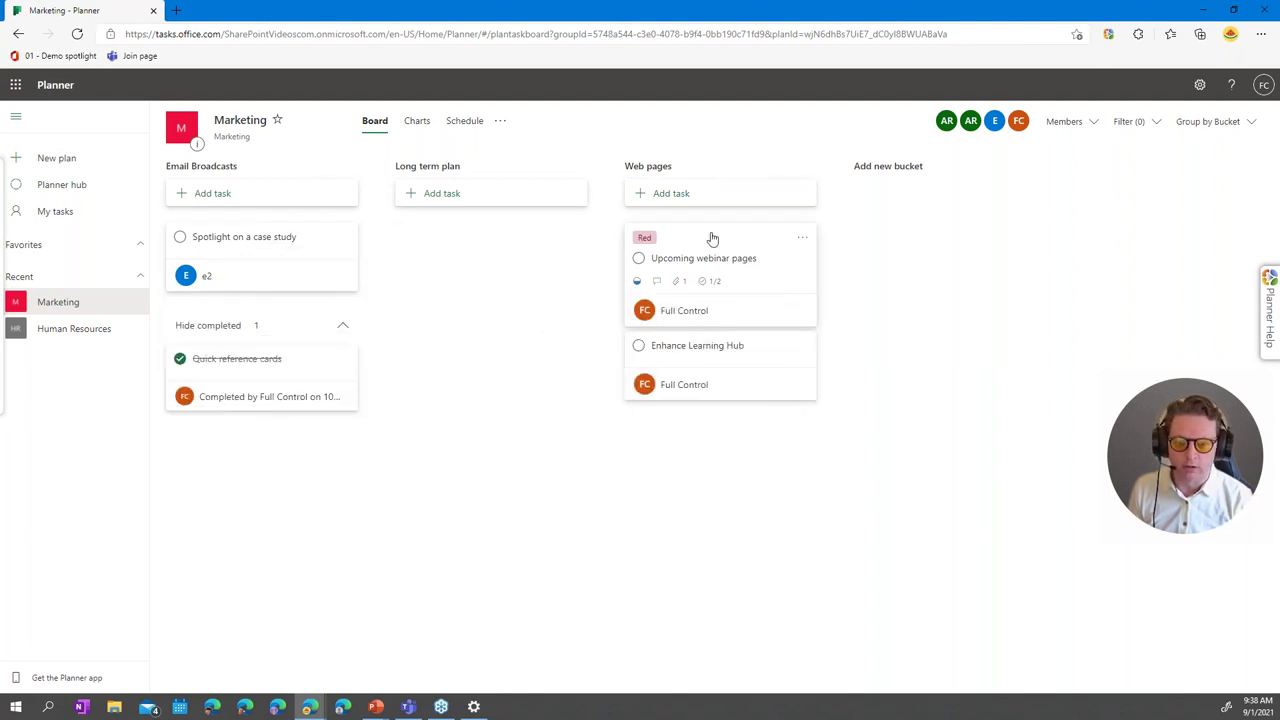
- Move the Upcoming webinar pages and Enhance Learning Hub tasks into the Long term plan bucket, with Enhance Learning Hub first
drag(703, 234, 563, 251)
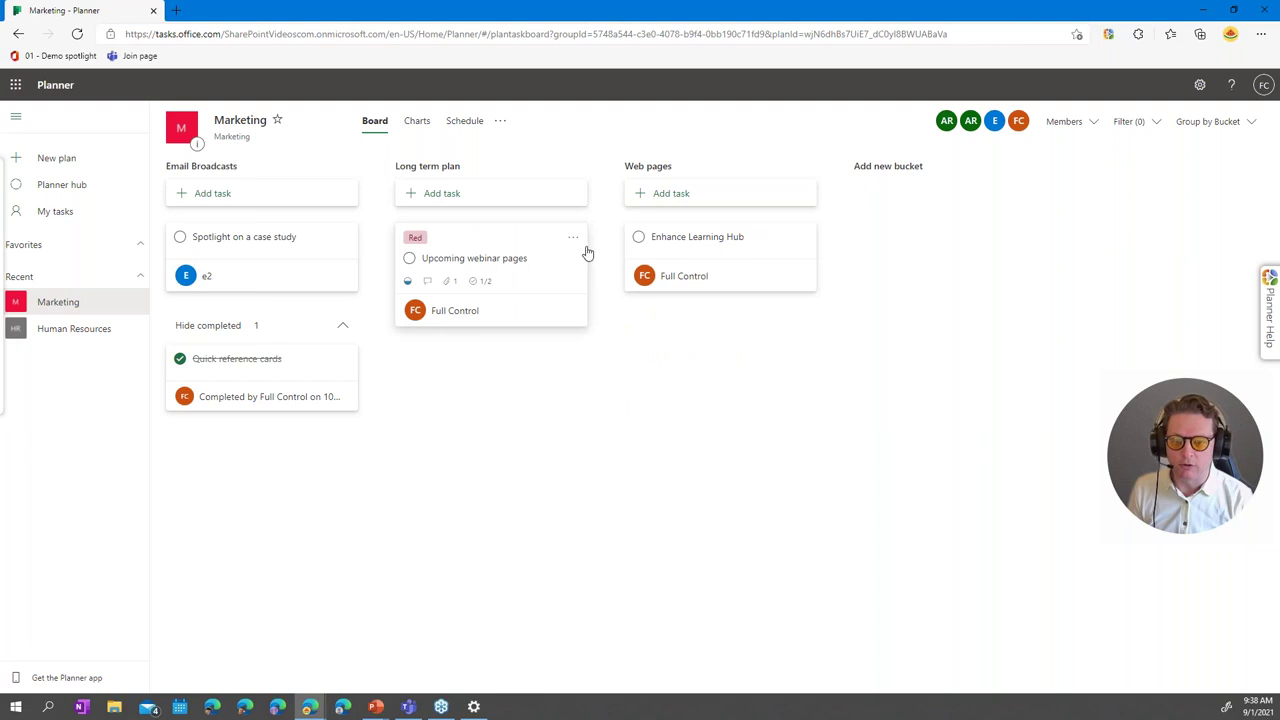
drag(694, 245, 505, 250)
drag(477, 331, 470, 280)
drag(483, 351, 468, 251)
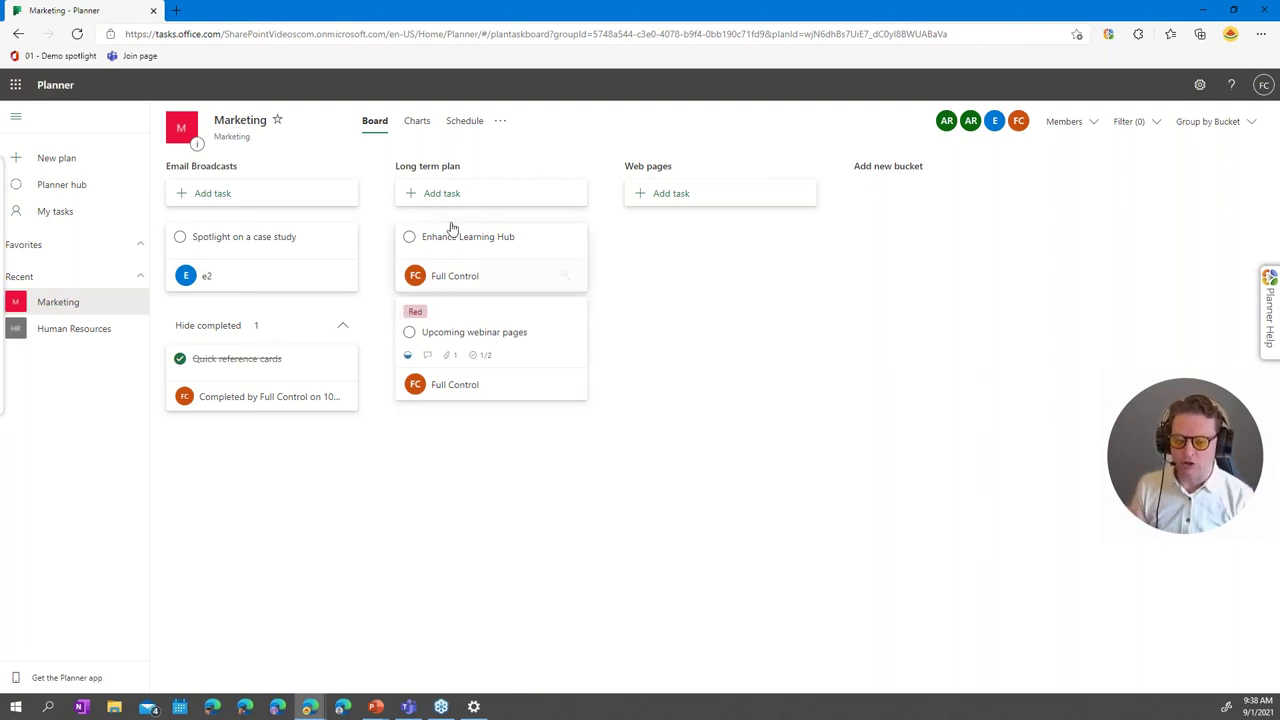
- Add a new bucket named "Sprint 22" to the Marketing board
click(902, 167)
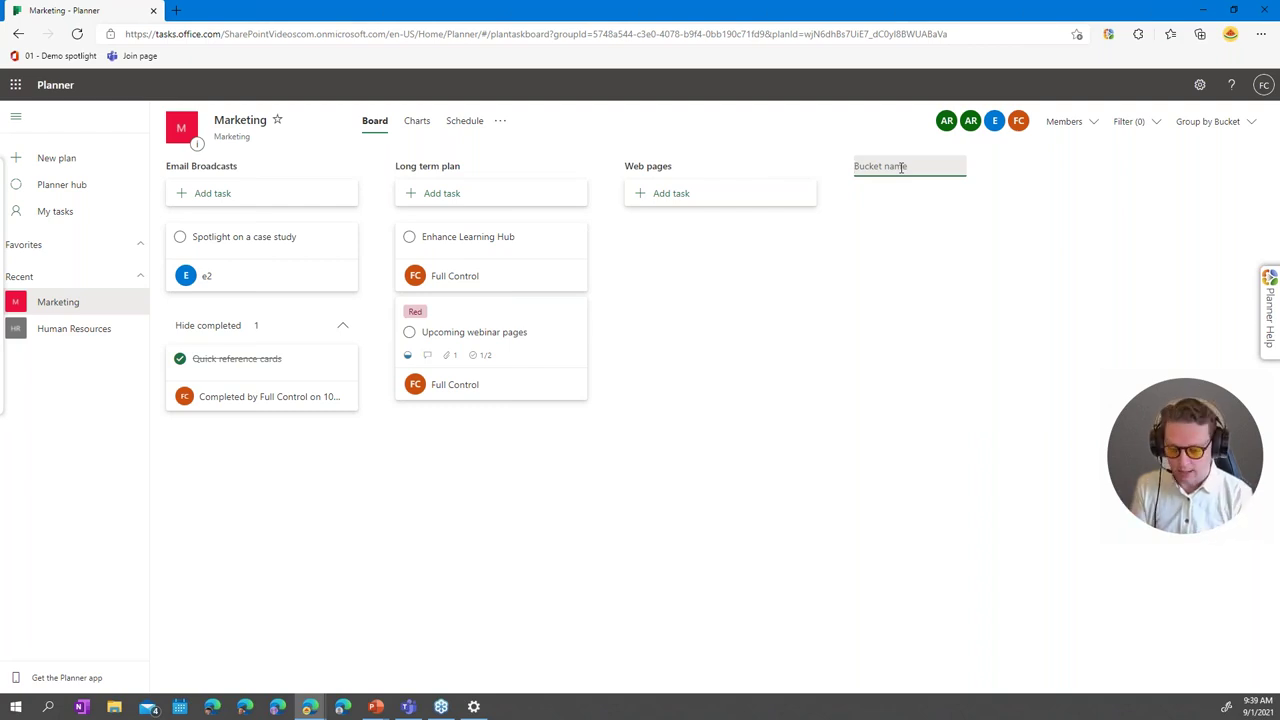
text(Sprint)
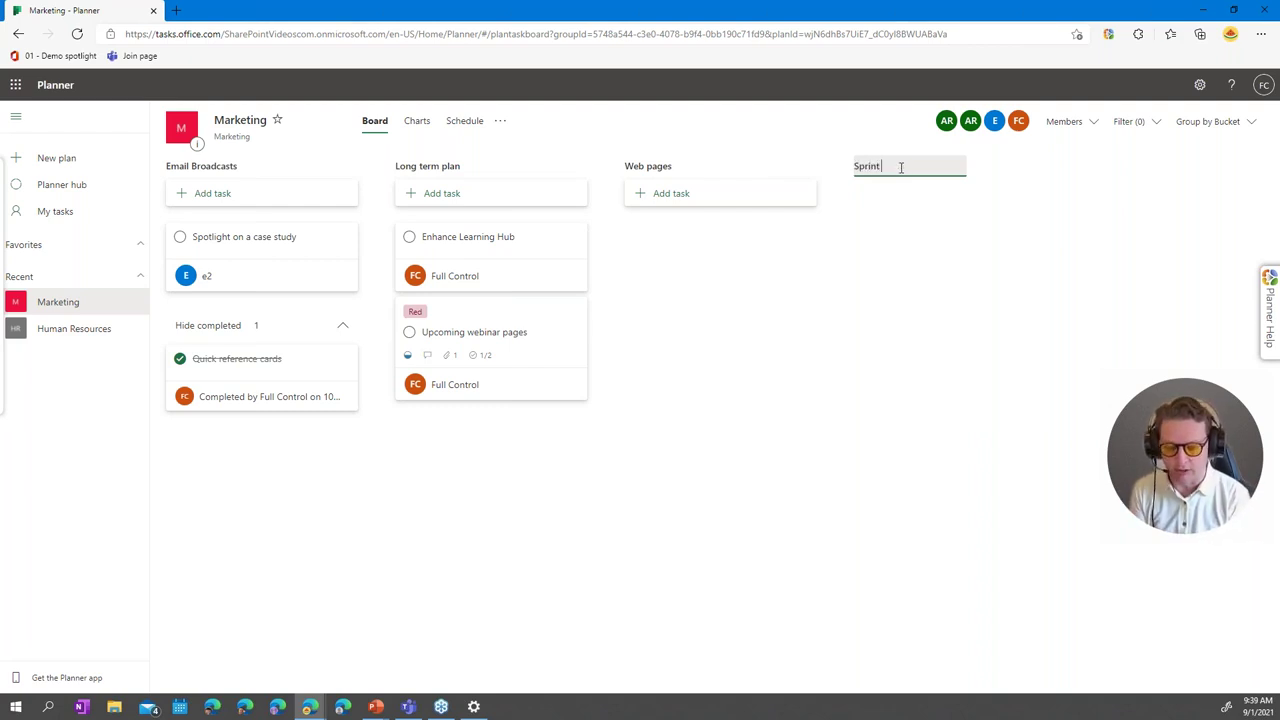
text( 22)
key(Return)
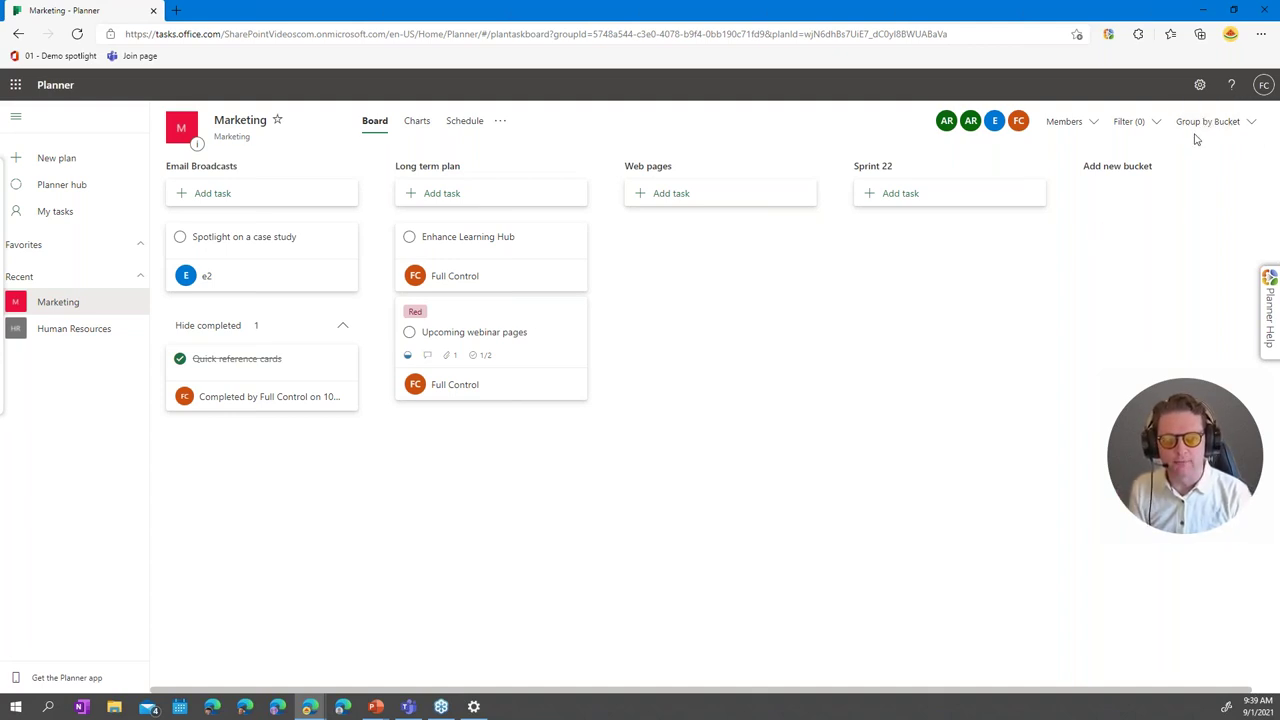
- Group the board's tasks by Progress
click(1226, 126)
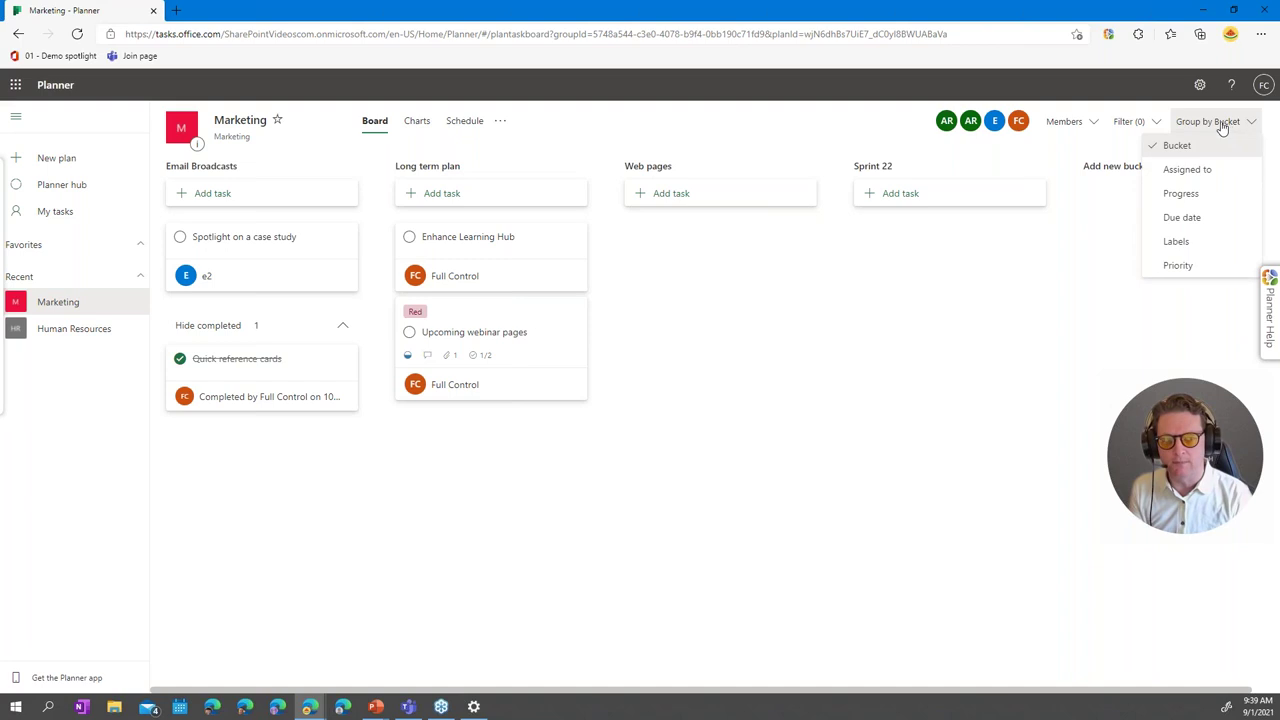
click(1182, 196)
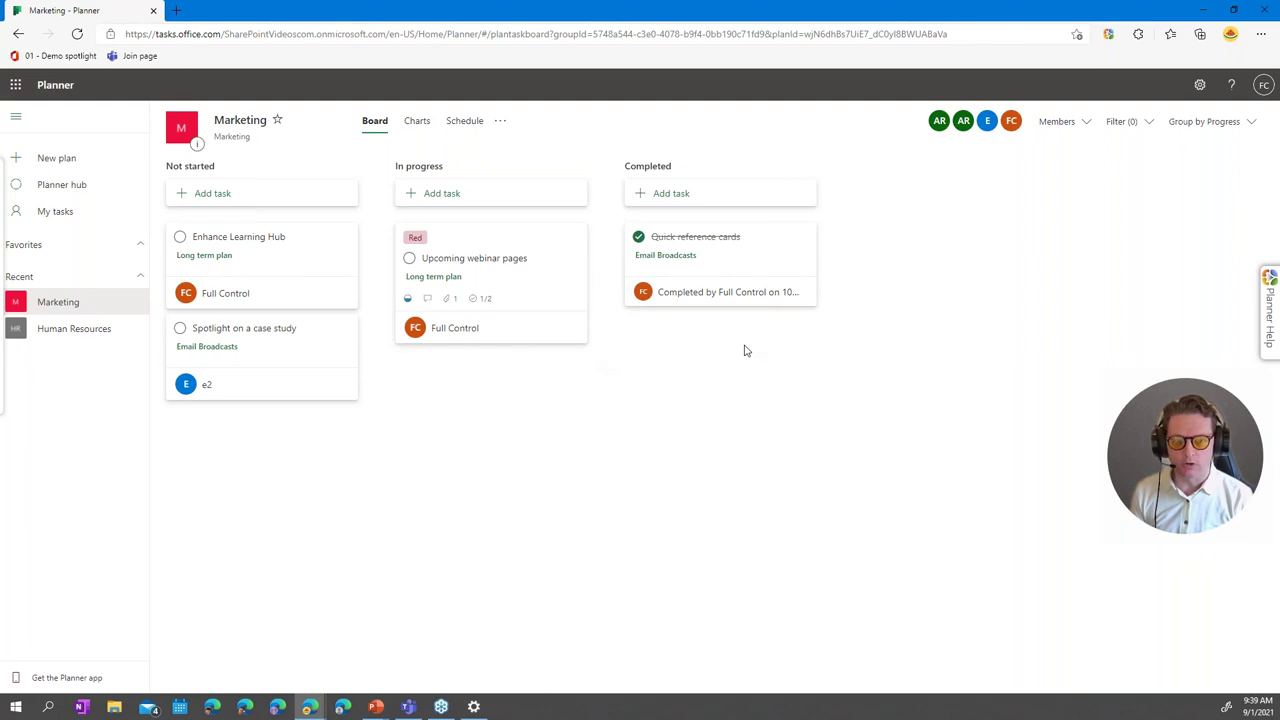
- View the plan's member list and highlight the tasks assigned to e2, closing the list when finished
click(1079, 128)
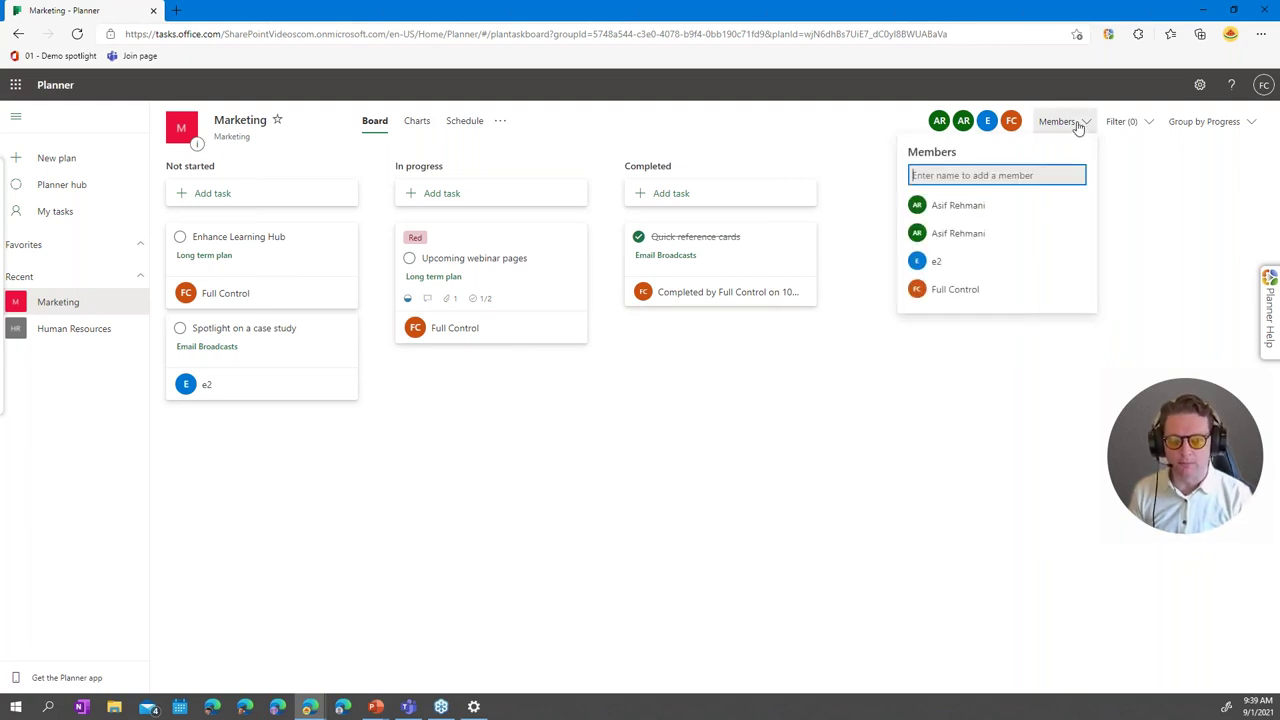
click(956, 263)
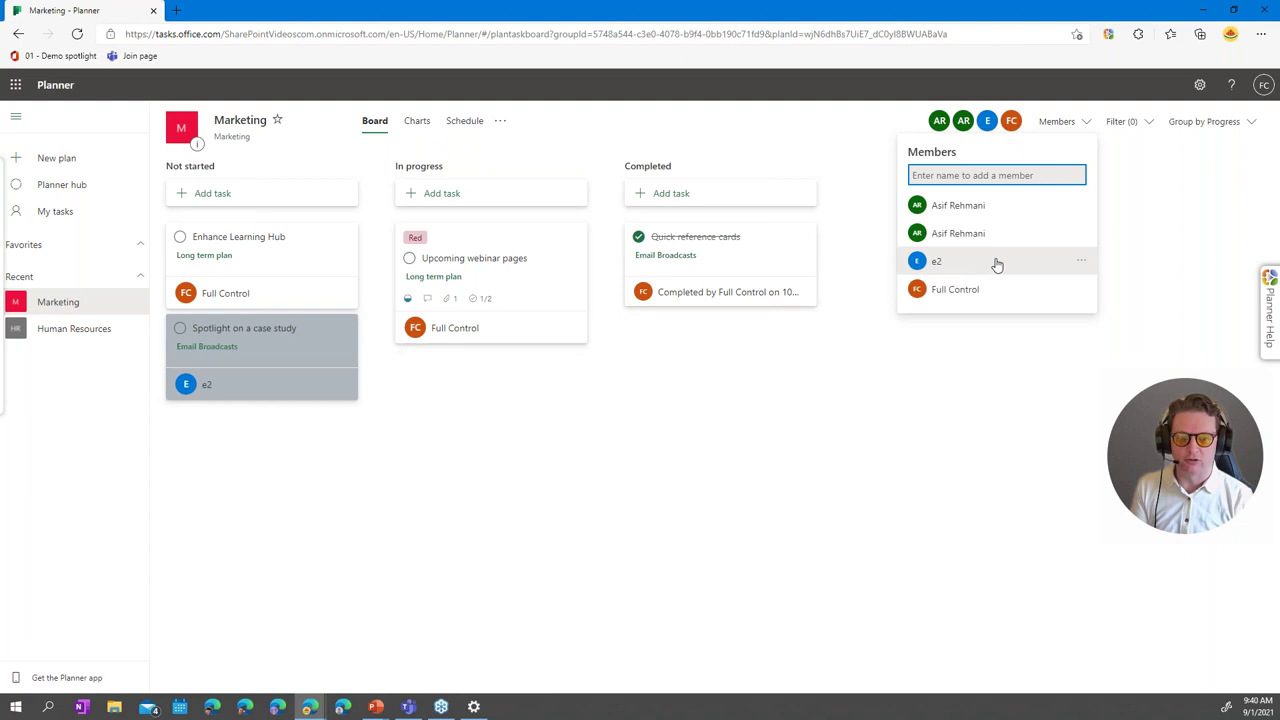
click(963, 265)
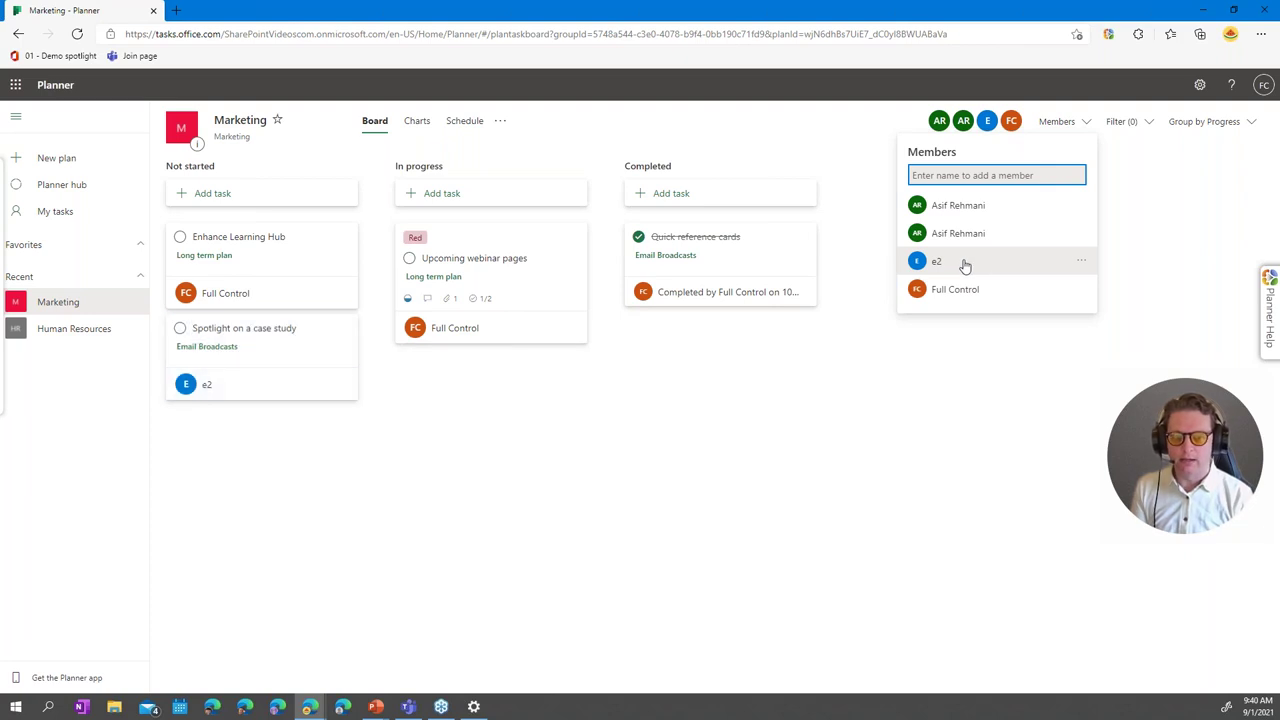
click(828, 424)
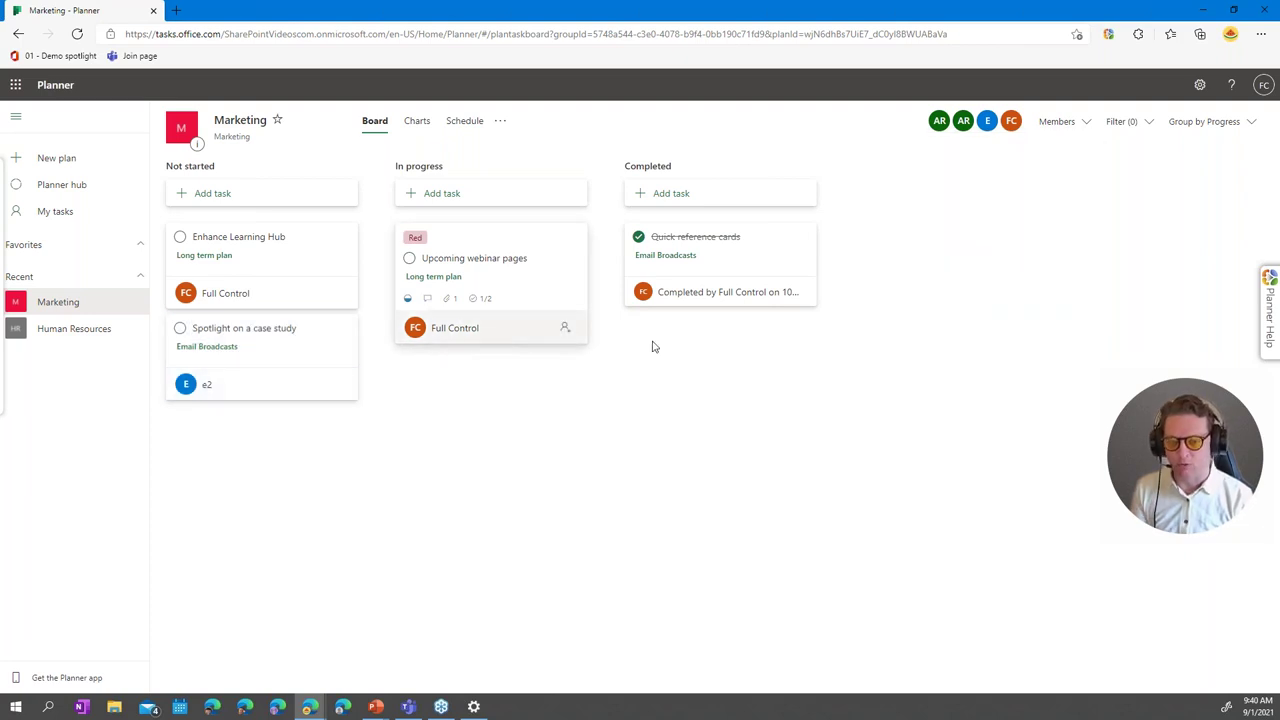
- Filter the board to tasks assigned to e2, and remove that assignment filter again
click(1150, 124)
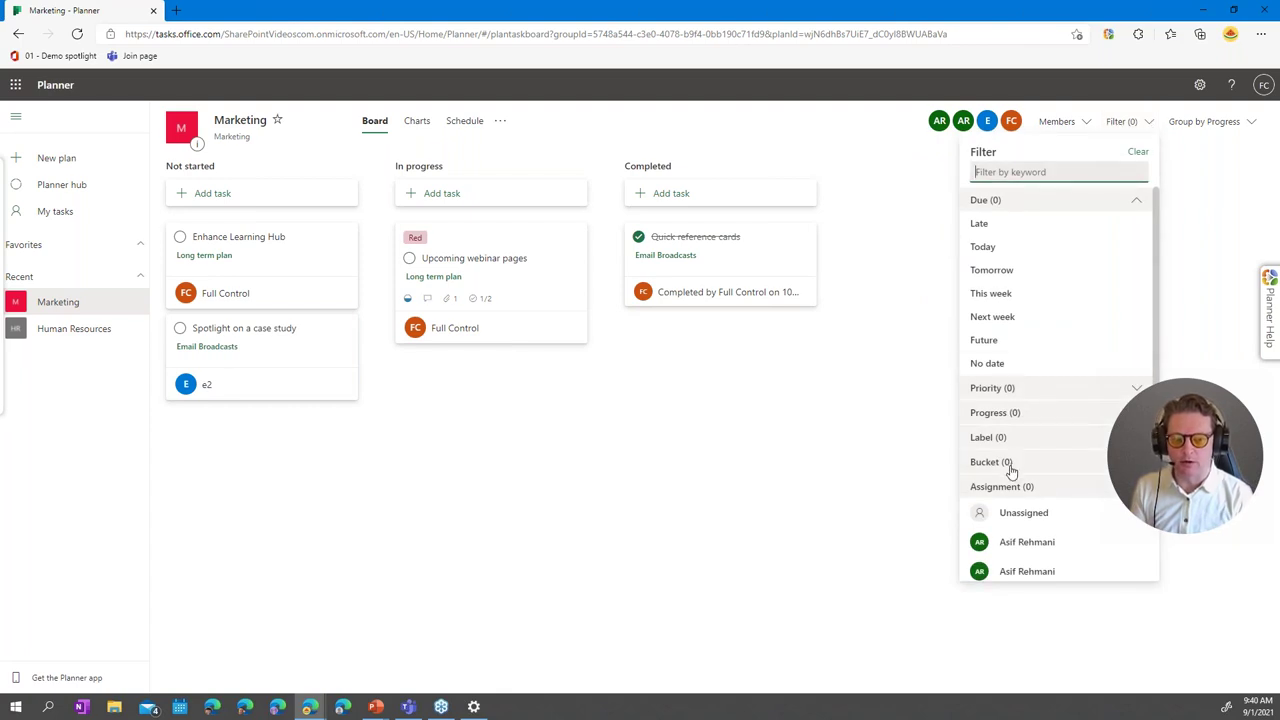
scroll(1006, 486, down, 1)
click(1006, 531)
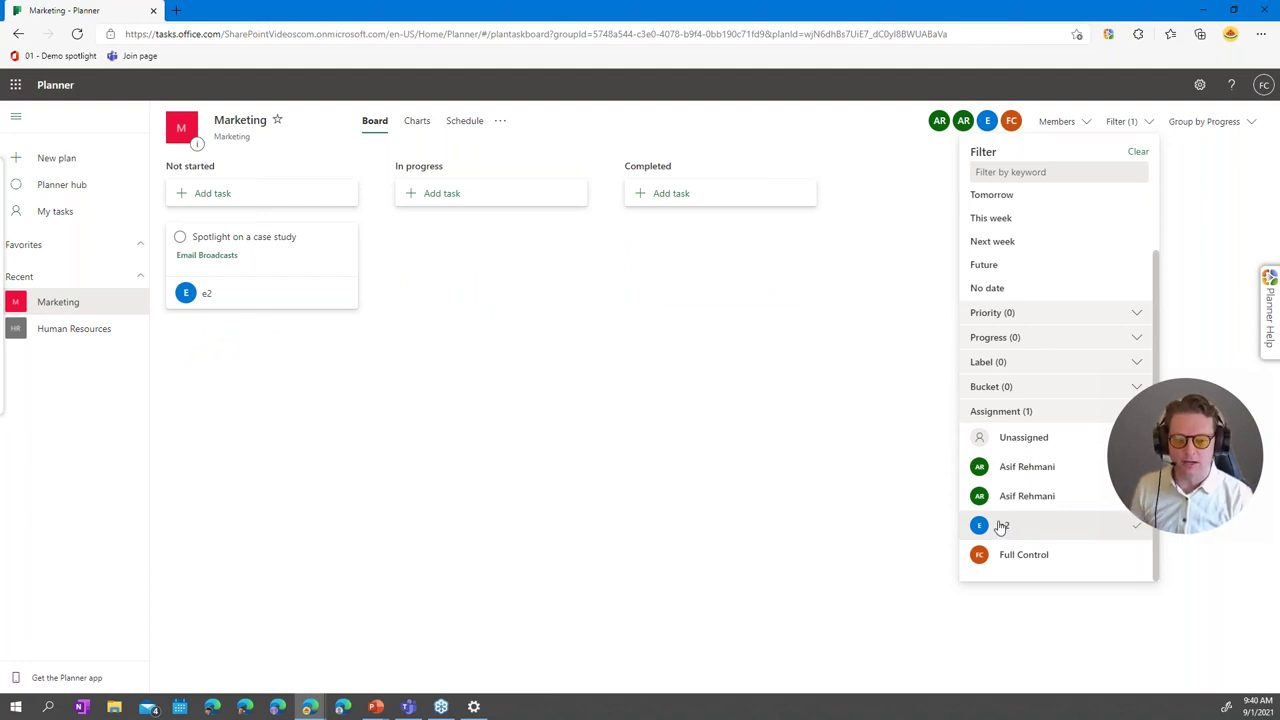
click(995, 522)
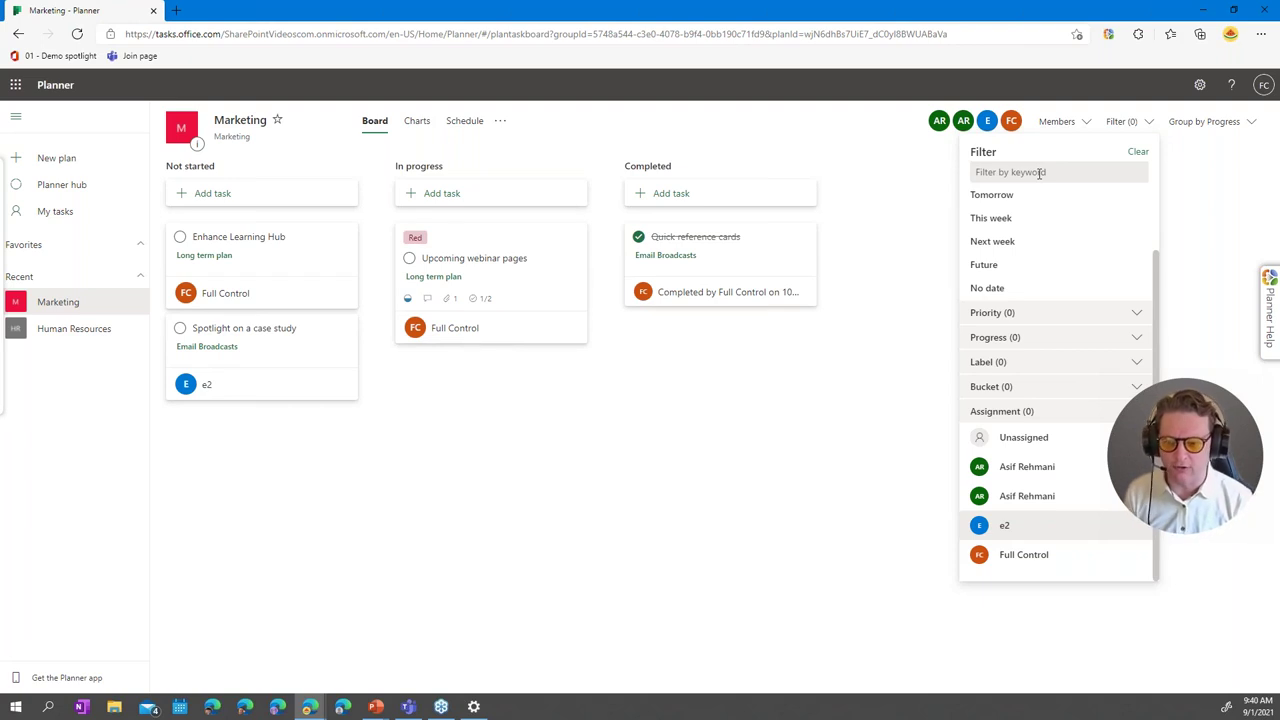
- Filter the board's tasks by the keyword "case study", and clear the filter again
click(1040, 173)
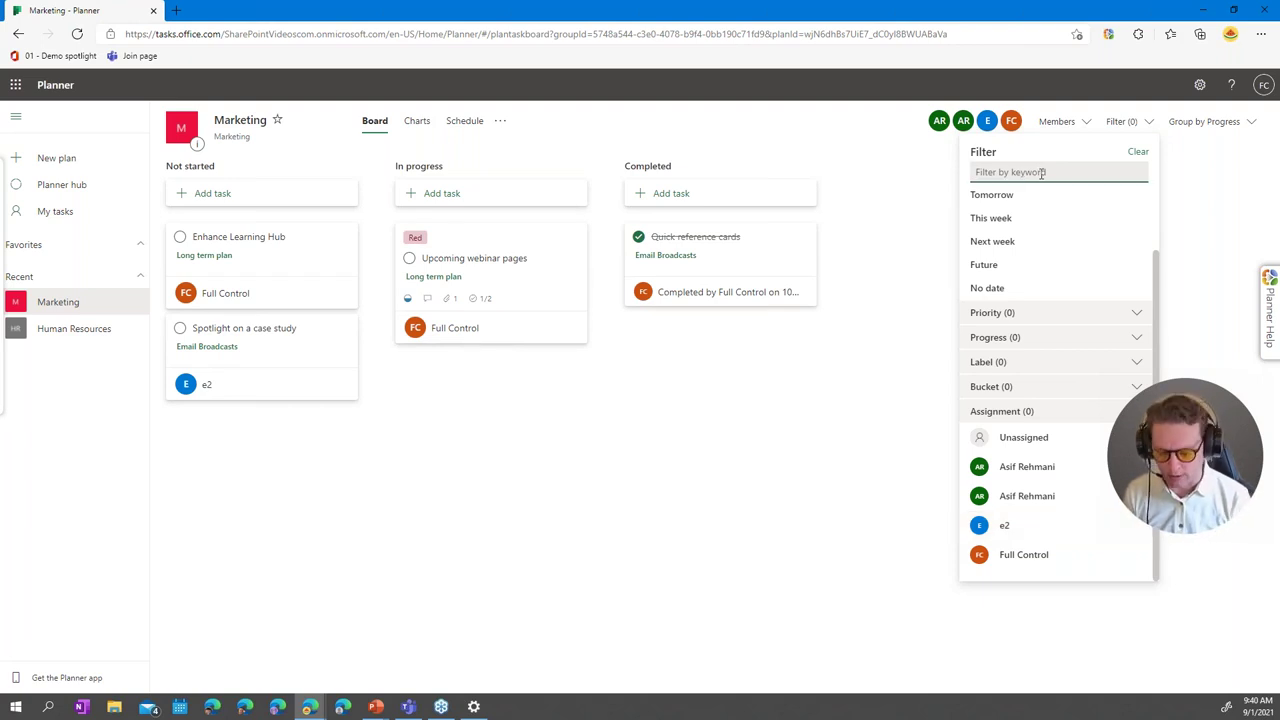
text(case)
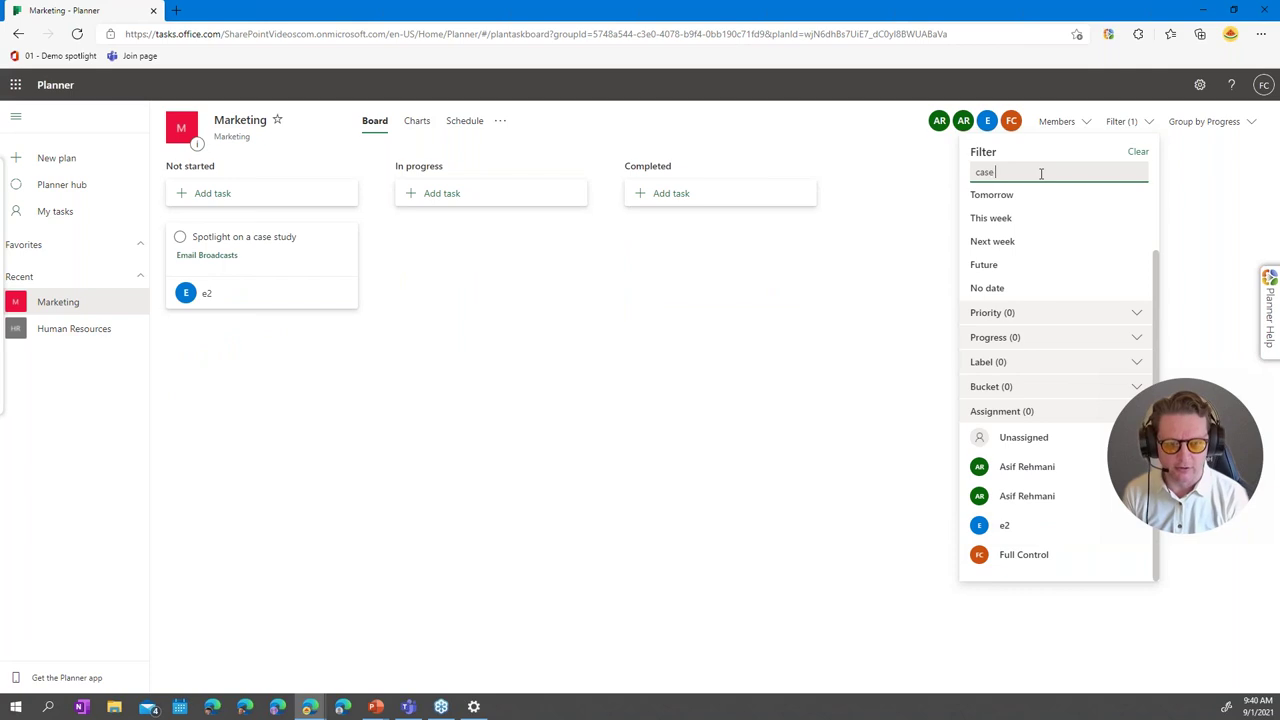
text( study)
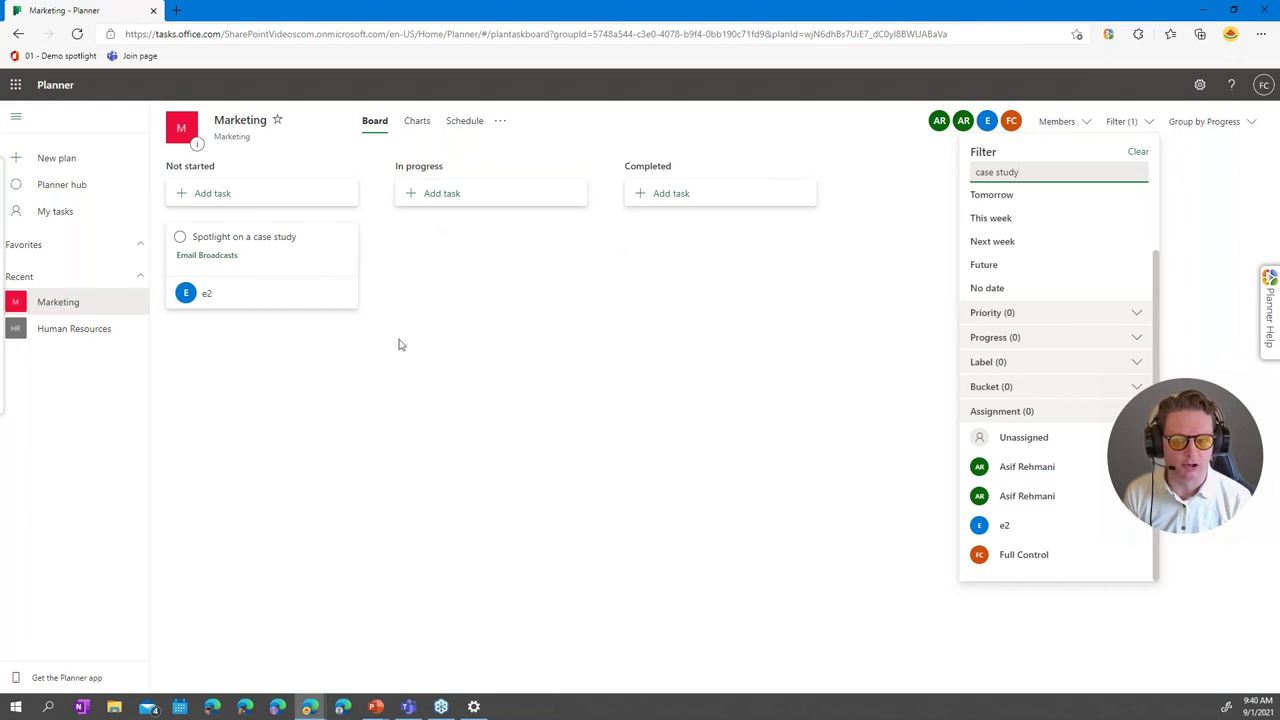
drag(1037, 174, 948, 177)
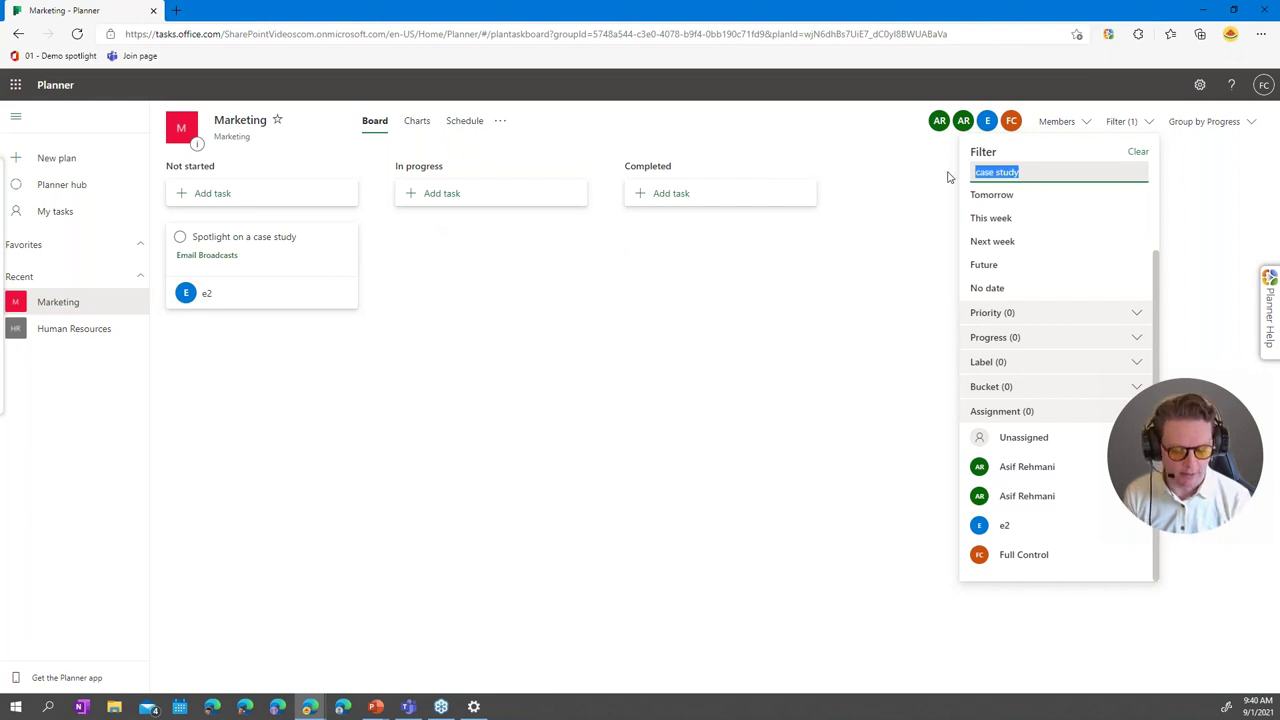
key(BackSpace)
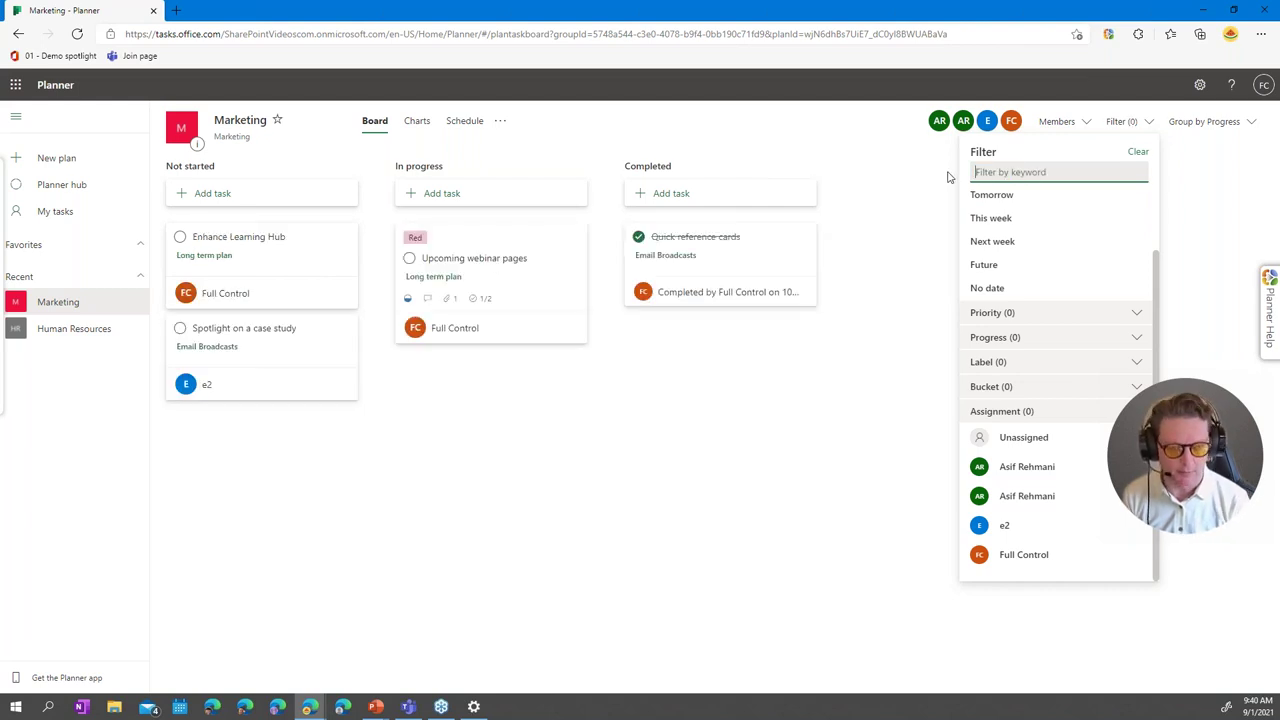
click(1139, 155)
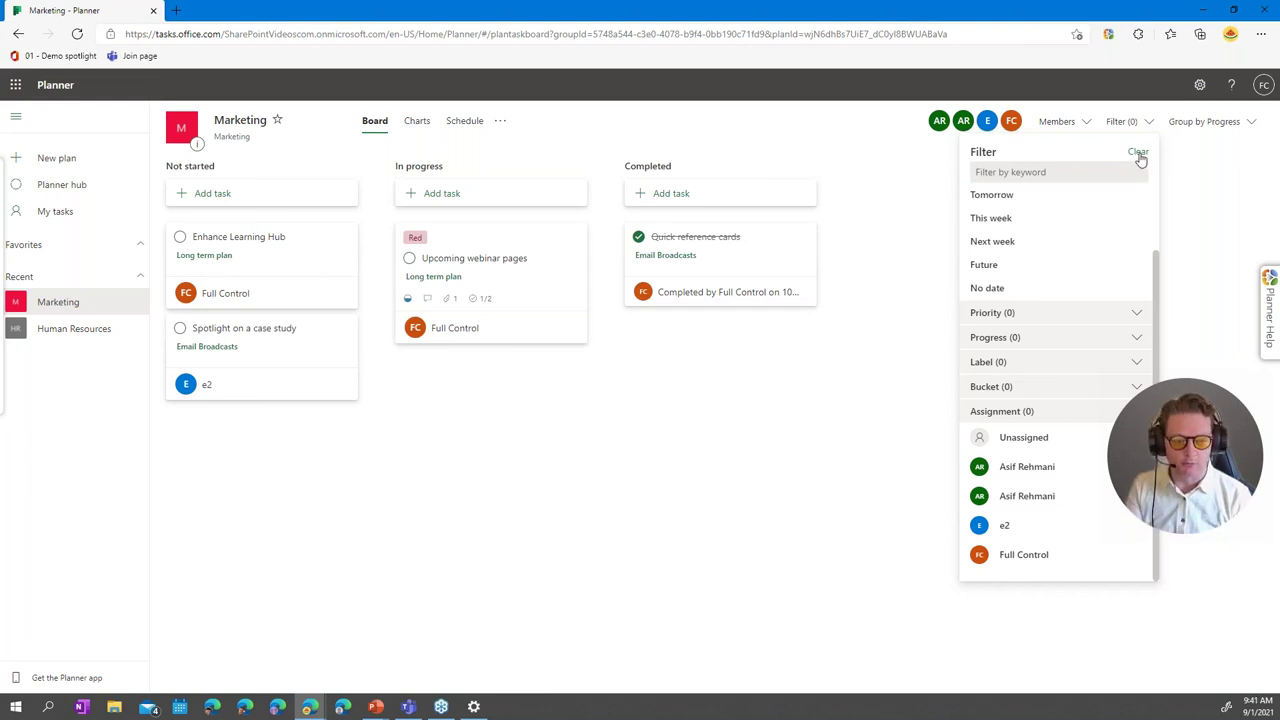
click(827, 138)
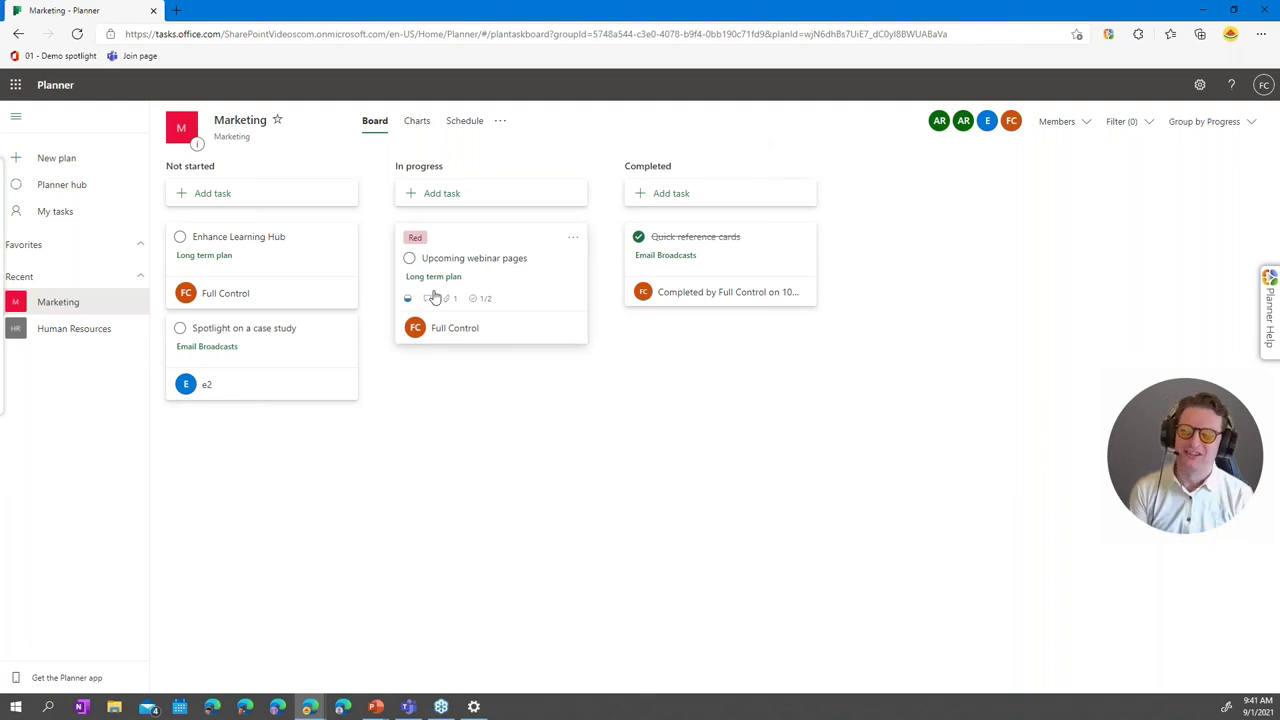
click(1155, 128)
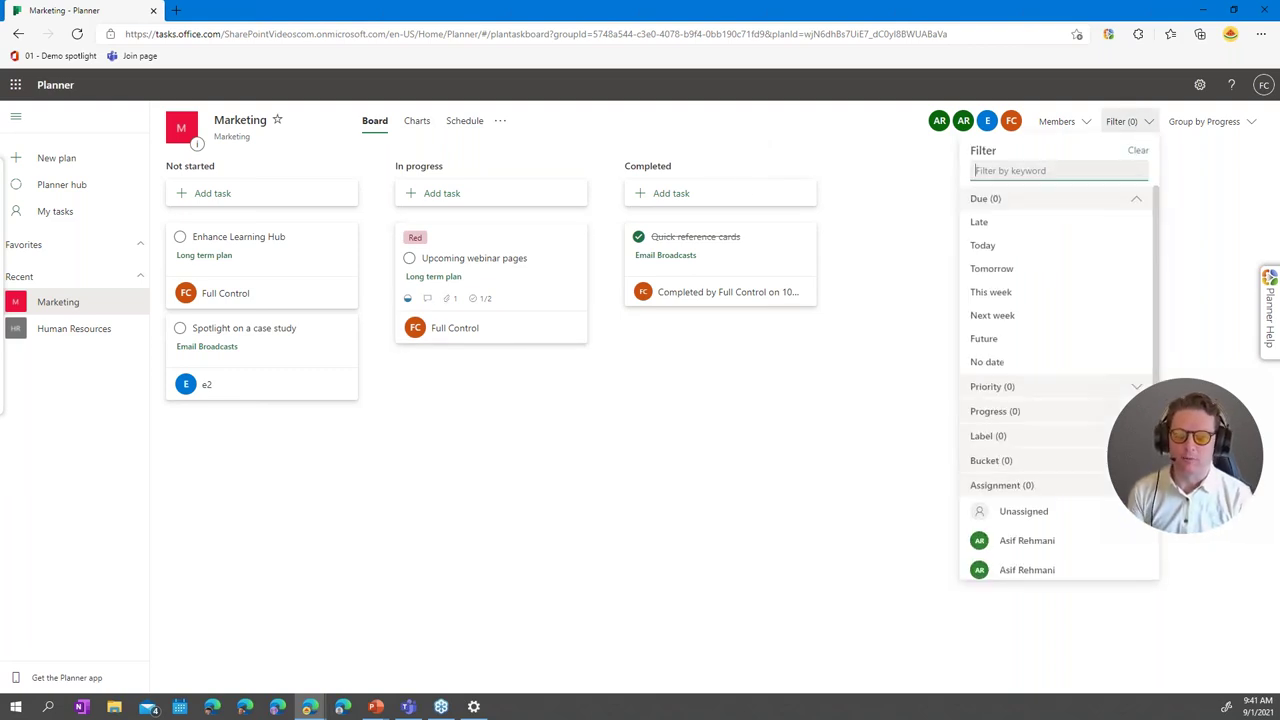
click(908, 205)
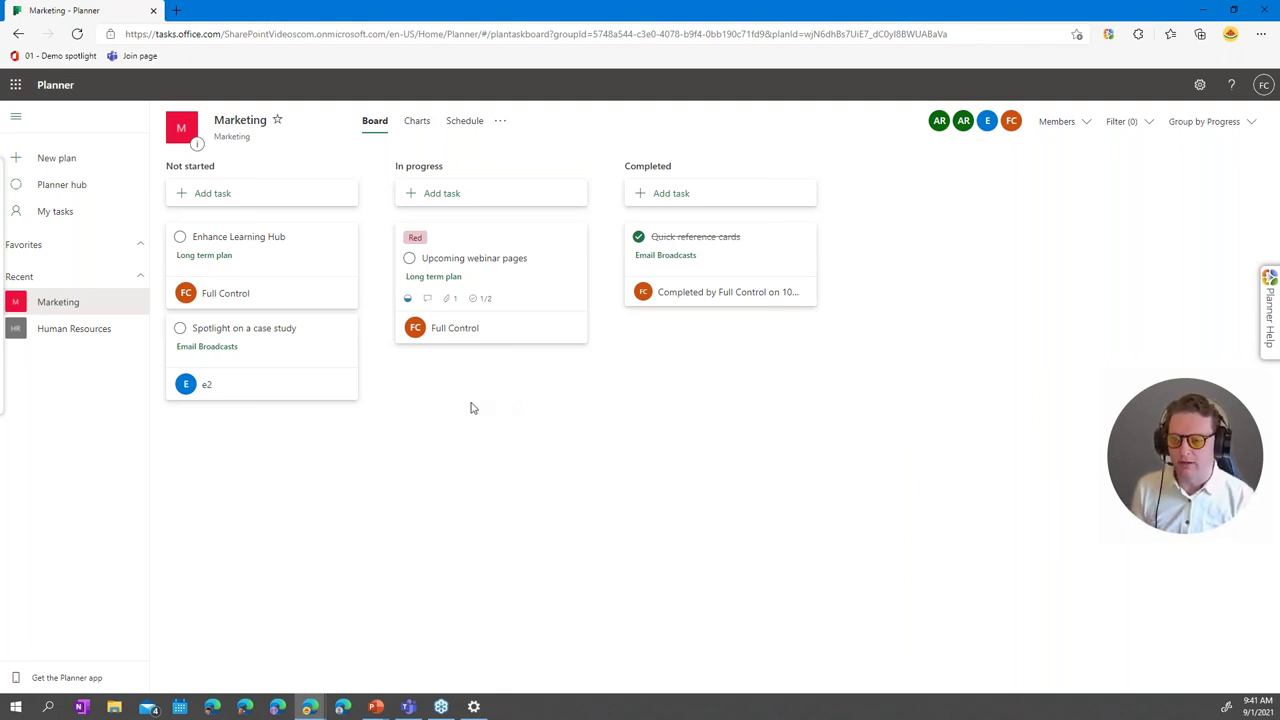
- Add a task named "September email campaign" to the Not started column, in the Email Broadcasts bucket
click(214, 195)
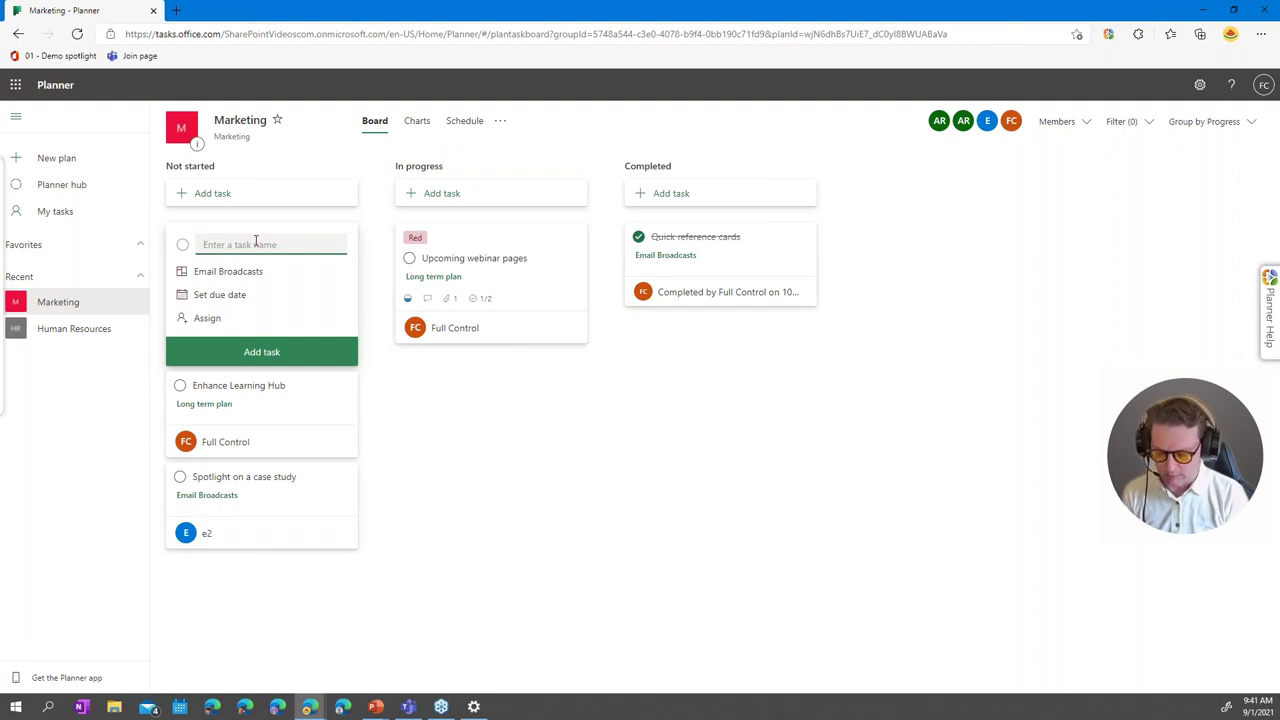
text(September )
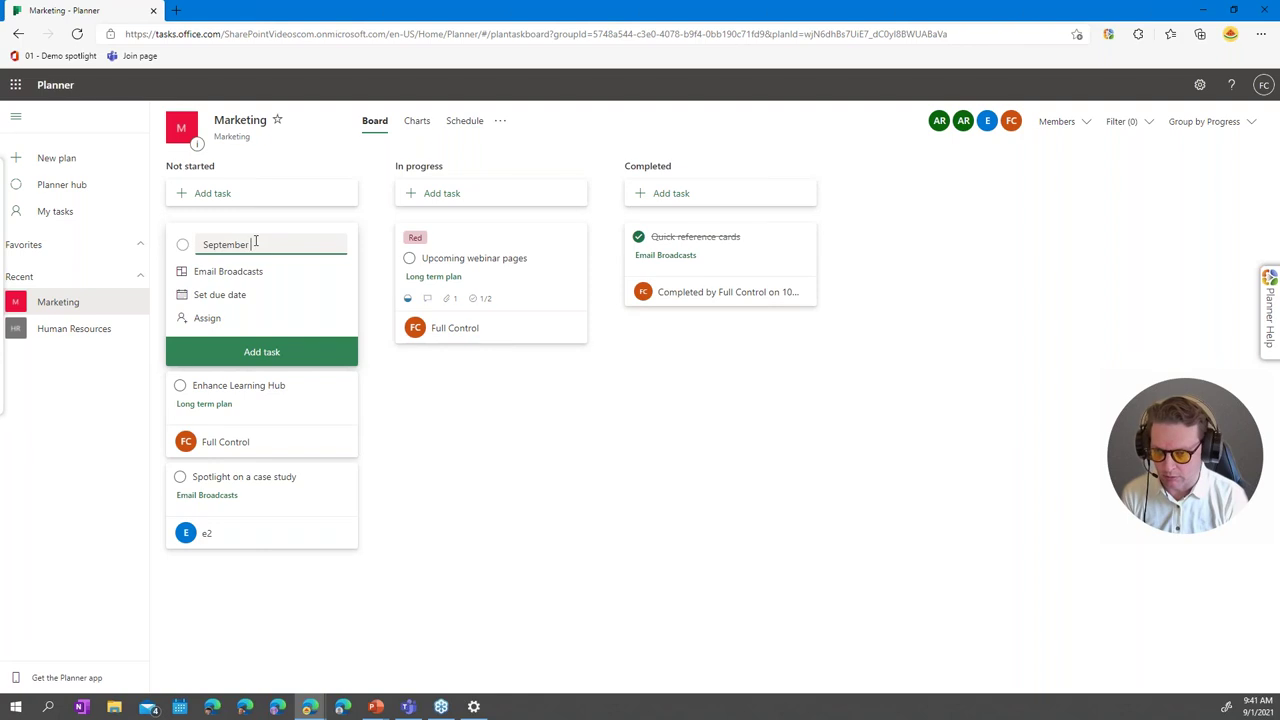
text(email )
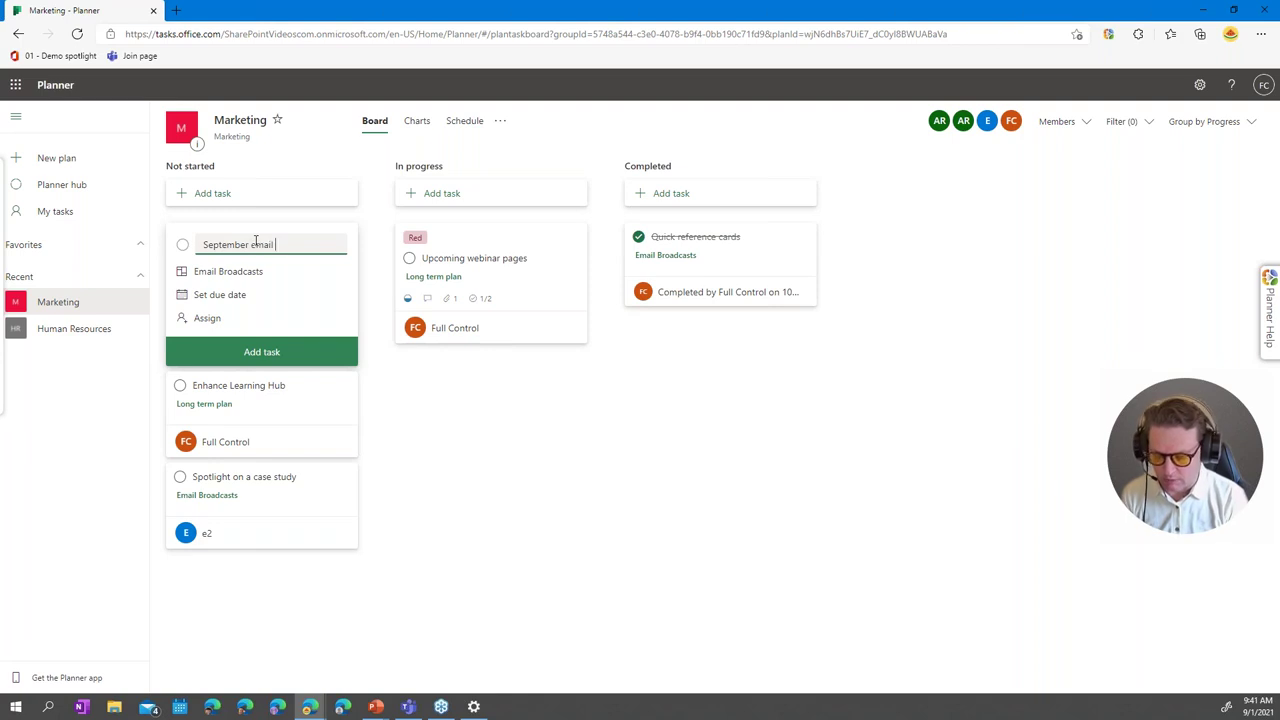
text(campaign)
key(Return)
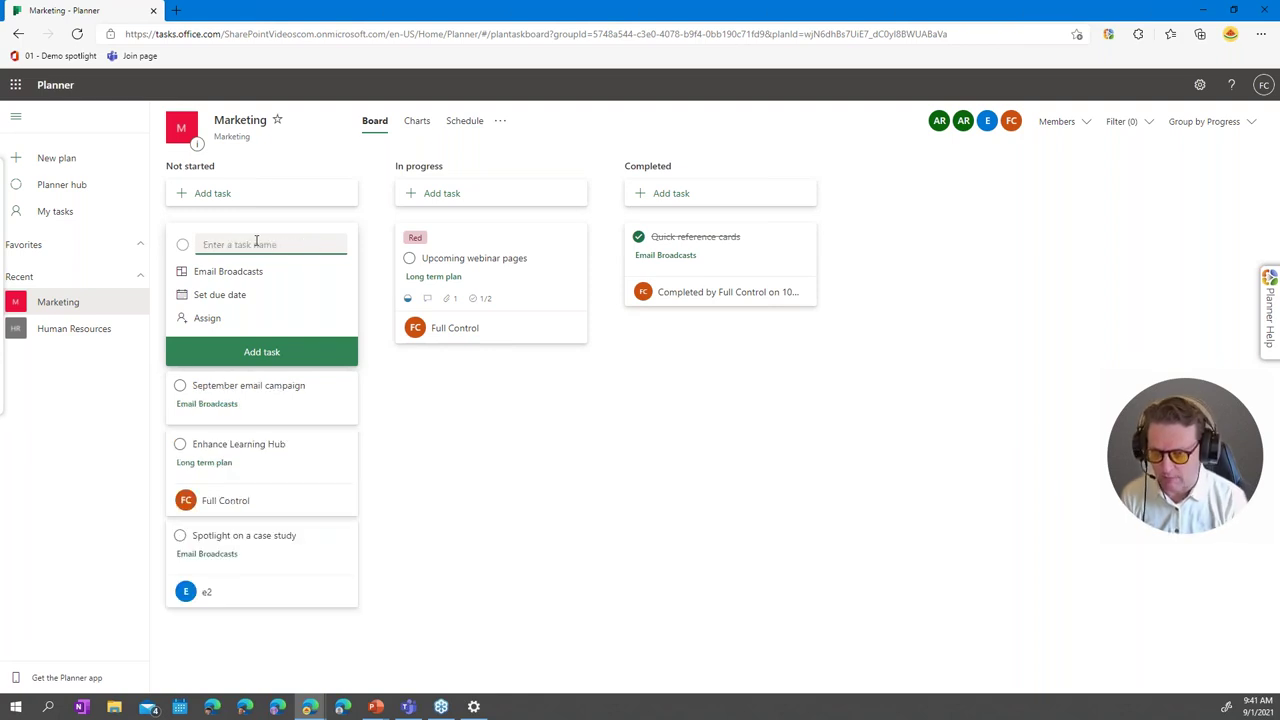
key(Escape)
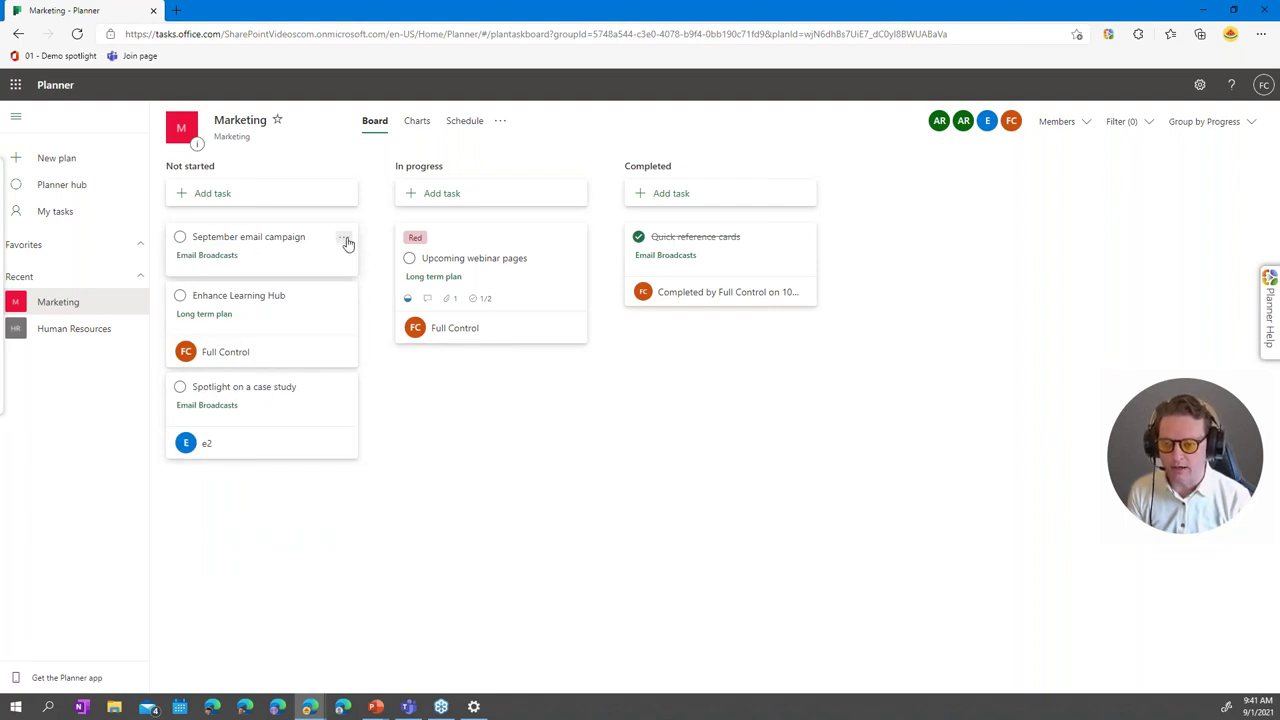
- Apply the "Email campaigns" label to the September email campaign task
click(345, 241)
mouse_move(368, 257)
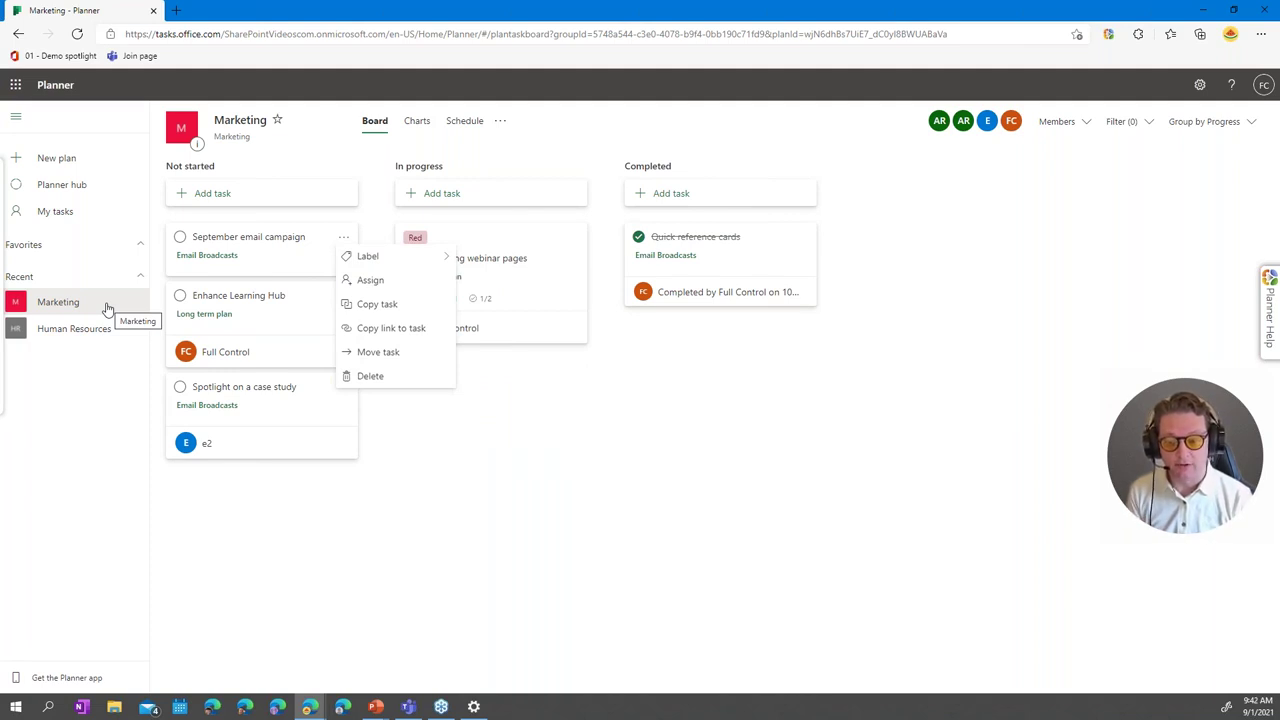
click(408, 708)
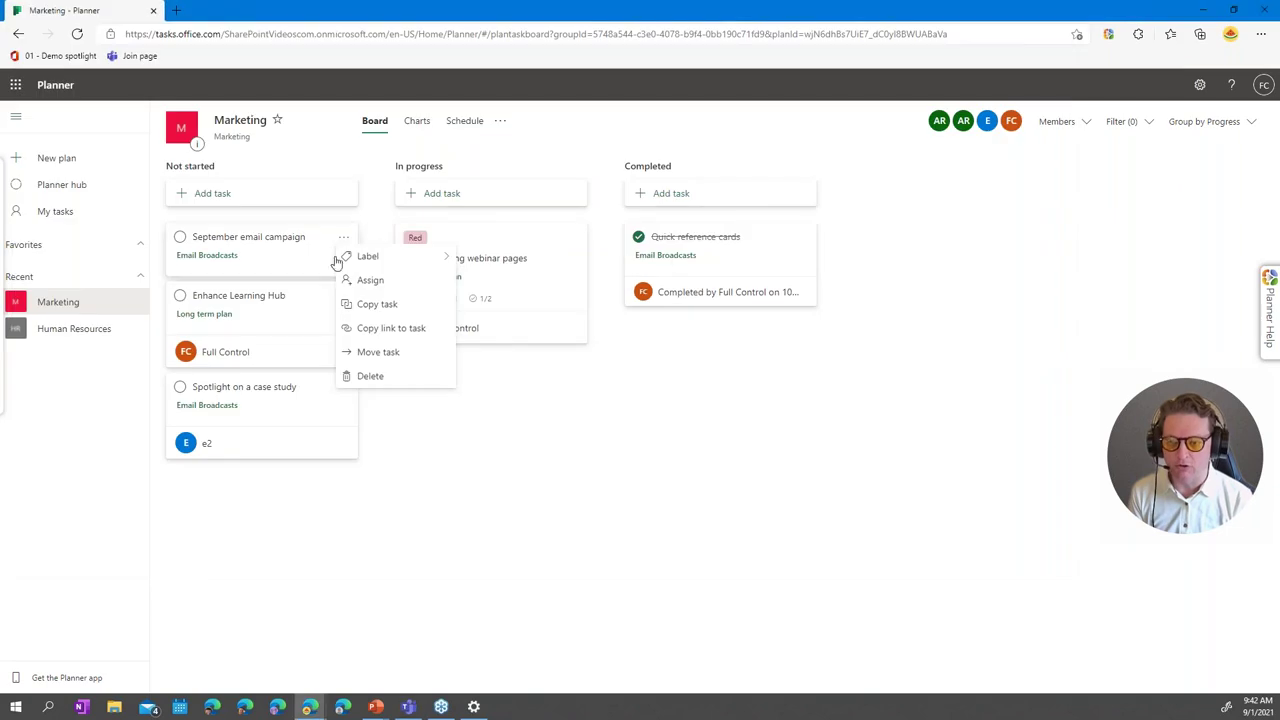
mouse_move(397, 257)
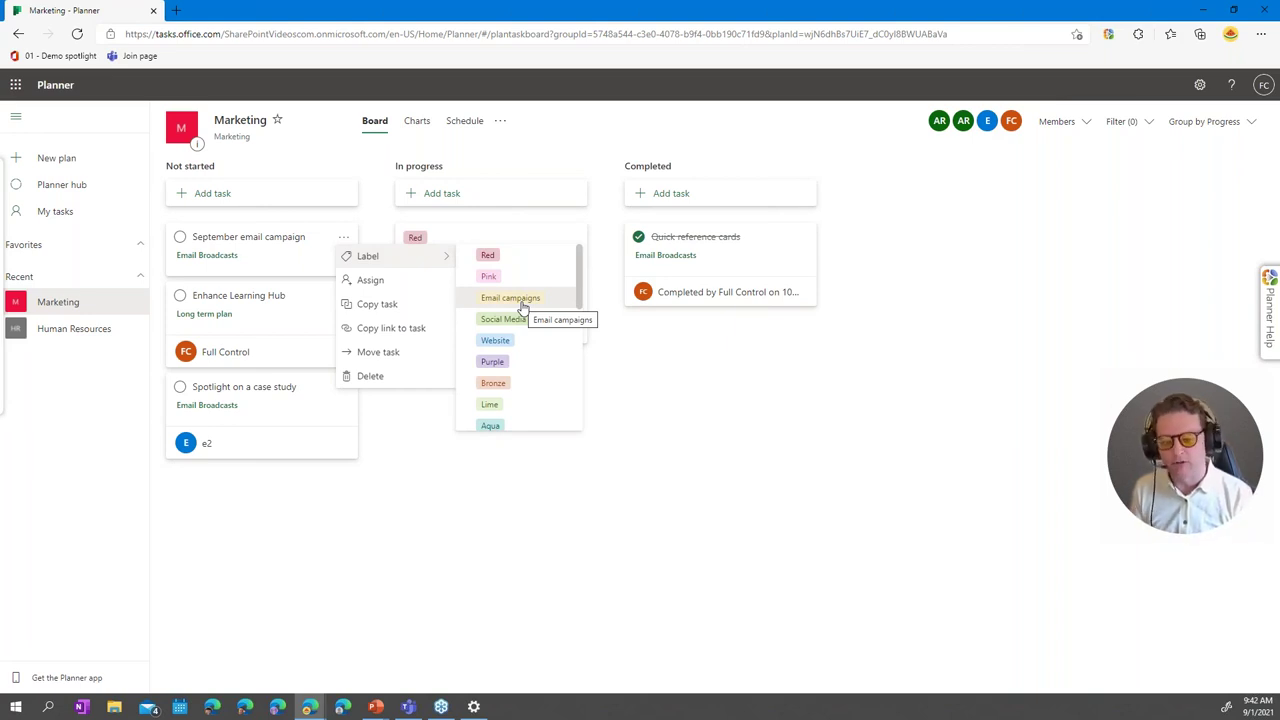
click(521, 302)
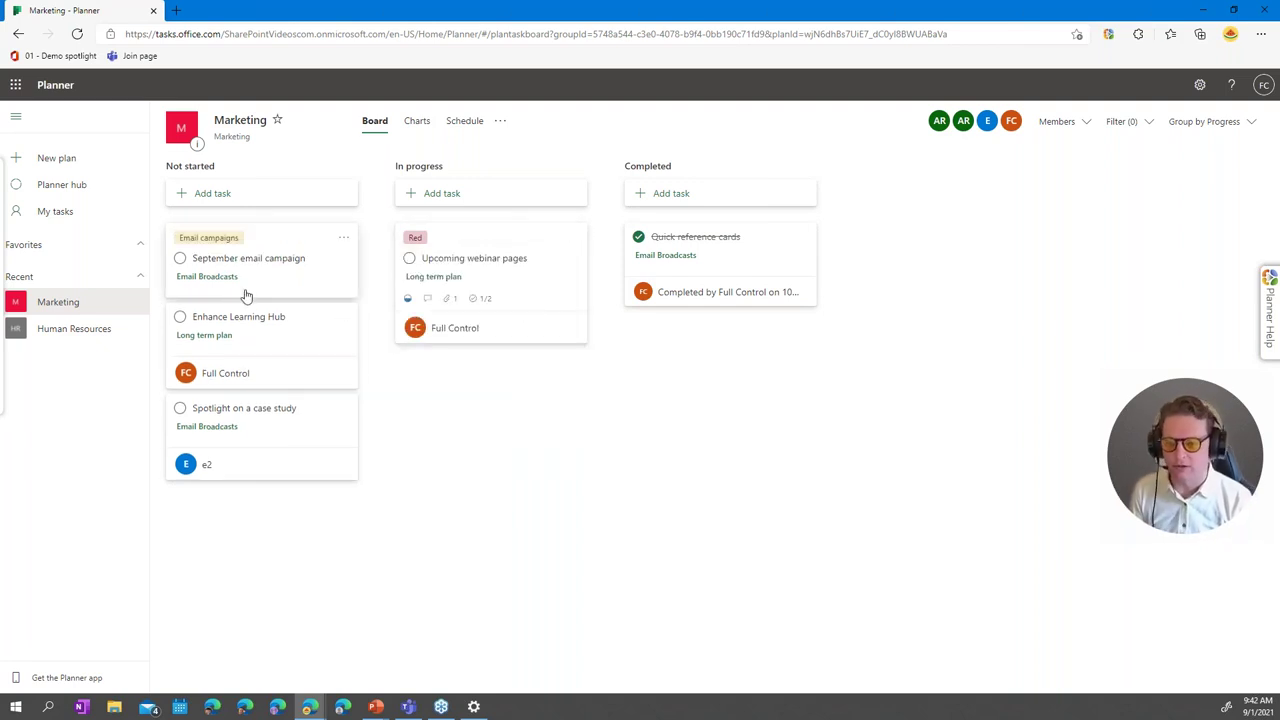
- Open the details of the September email campaign task and look through its bucket and progress options
click(343, 238)
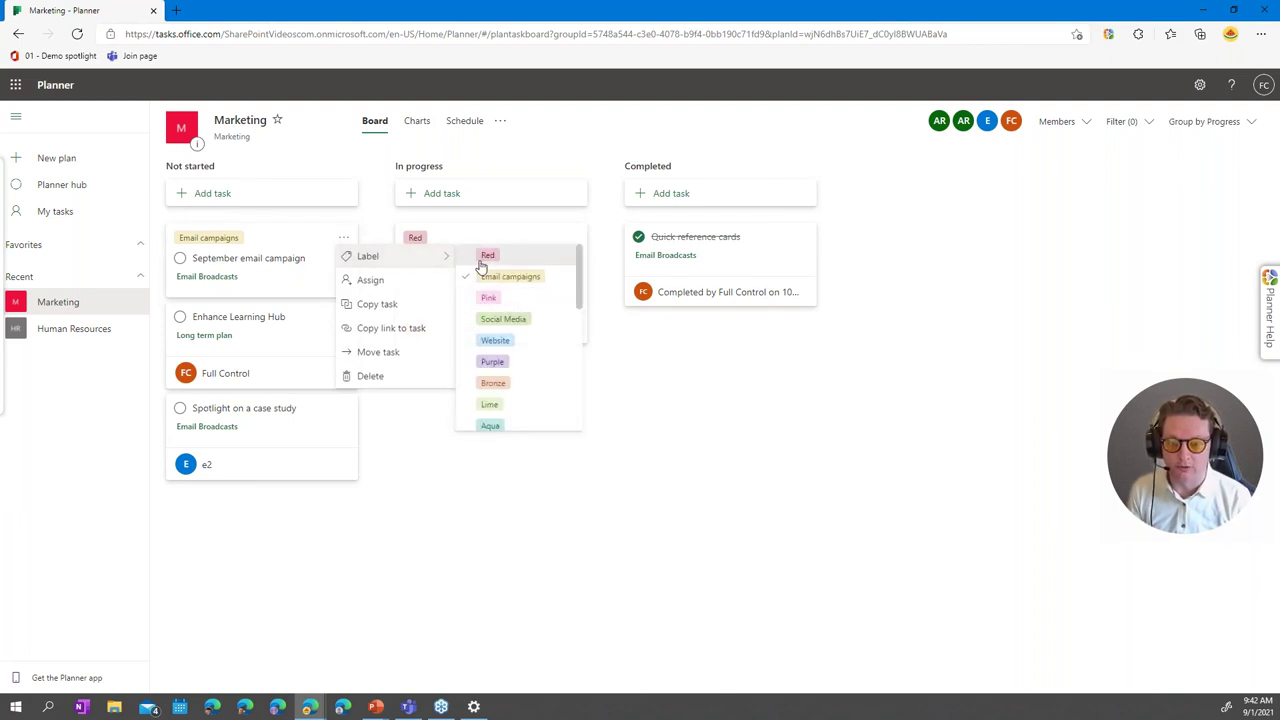
click(287, 235)
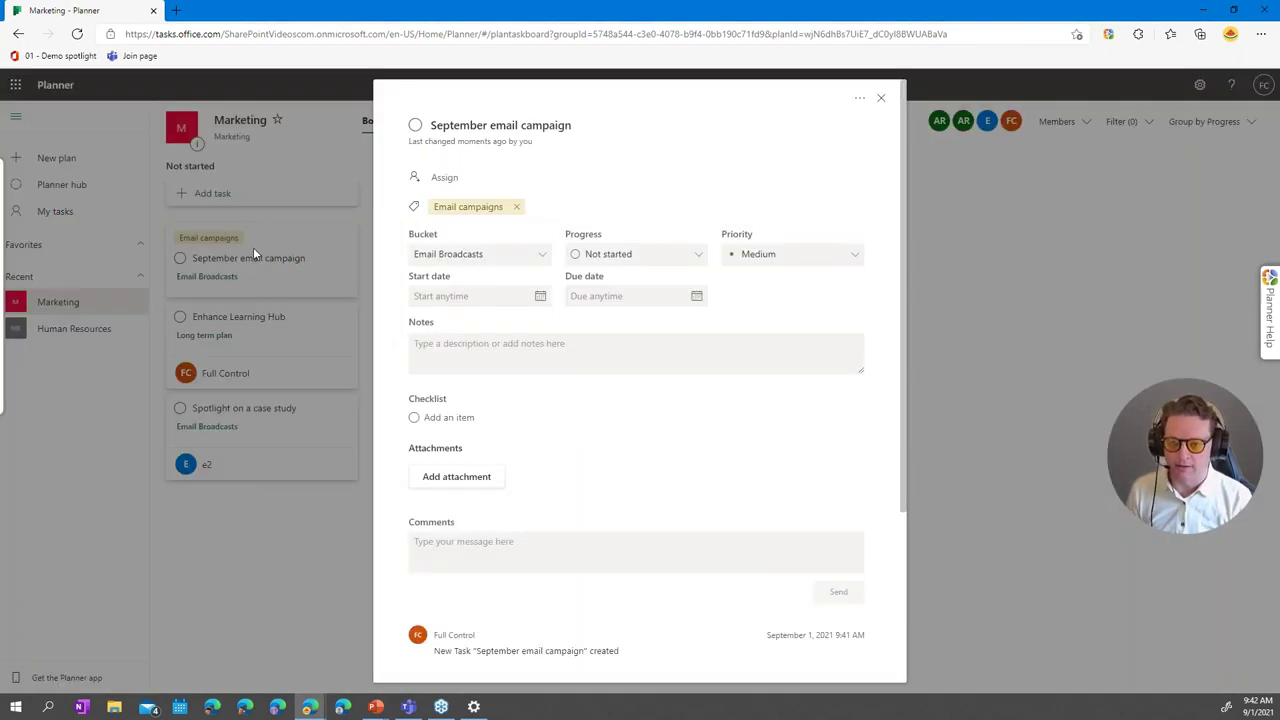
click(881, 100)
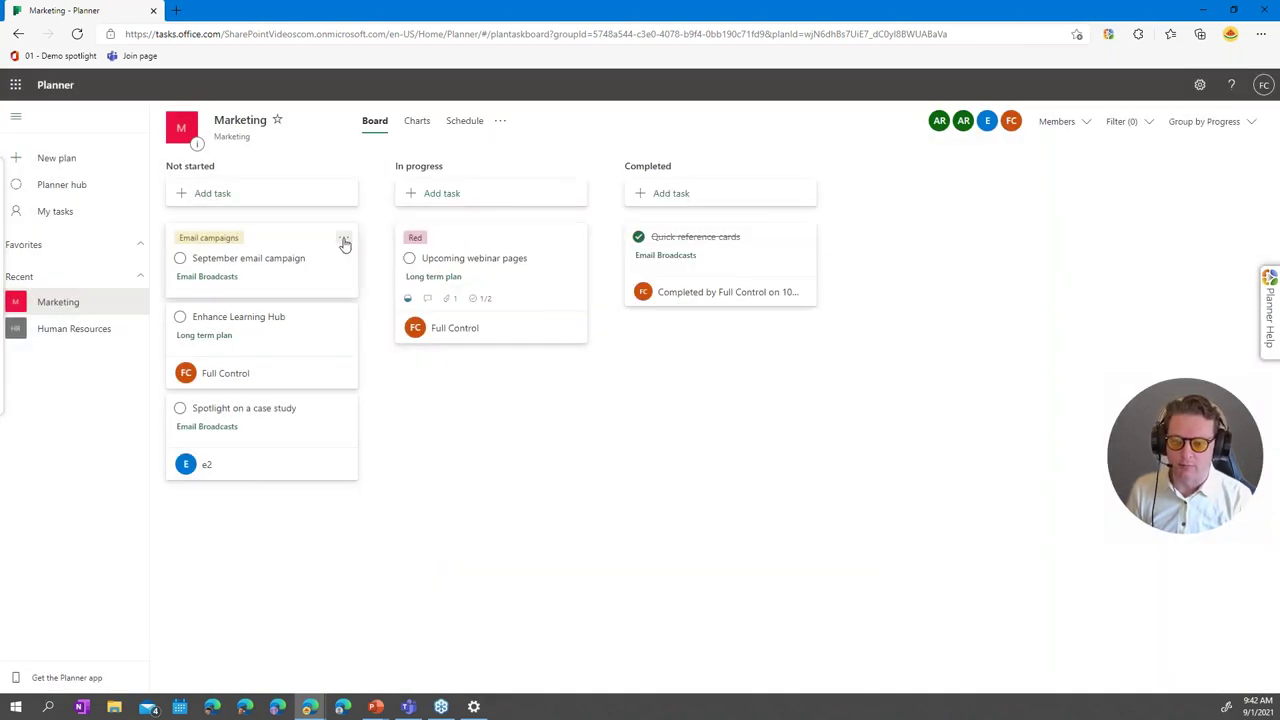
click(343, 243)
click(236, 265)
click(236, 262)
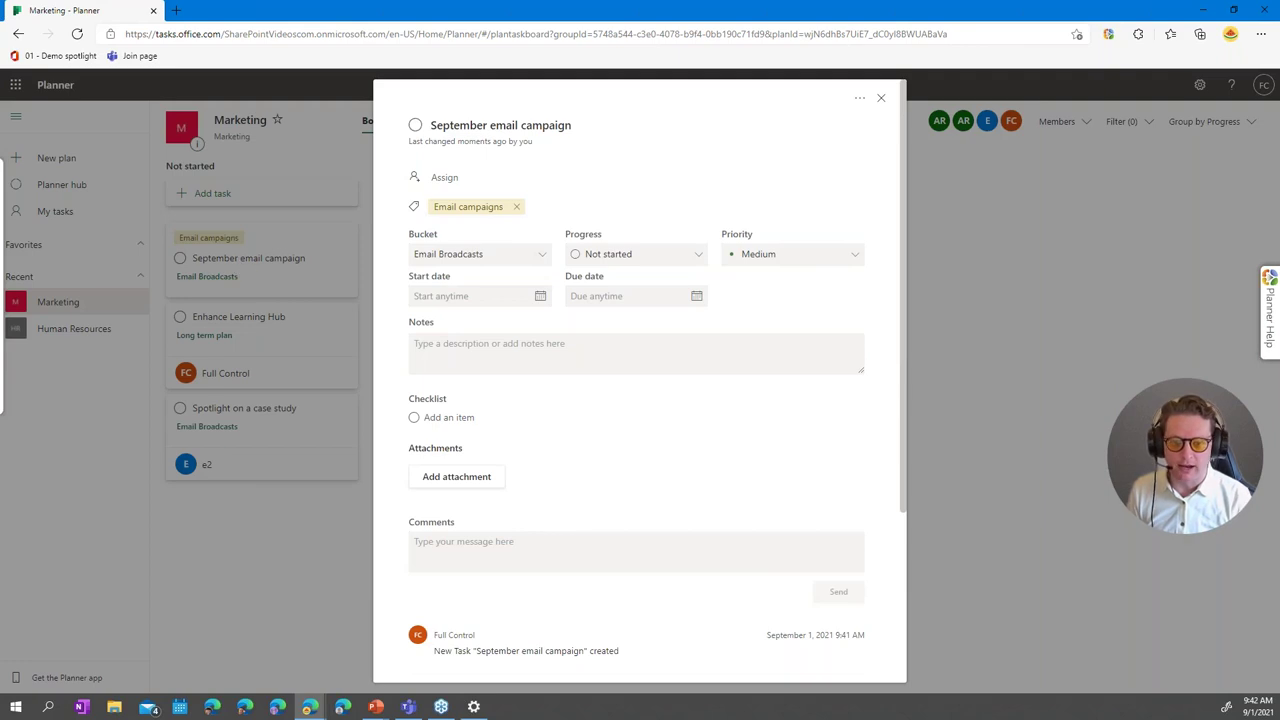
click(547, 255)
click(700, 256)
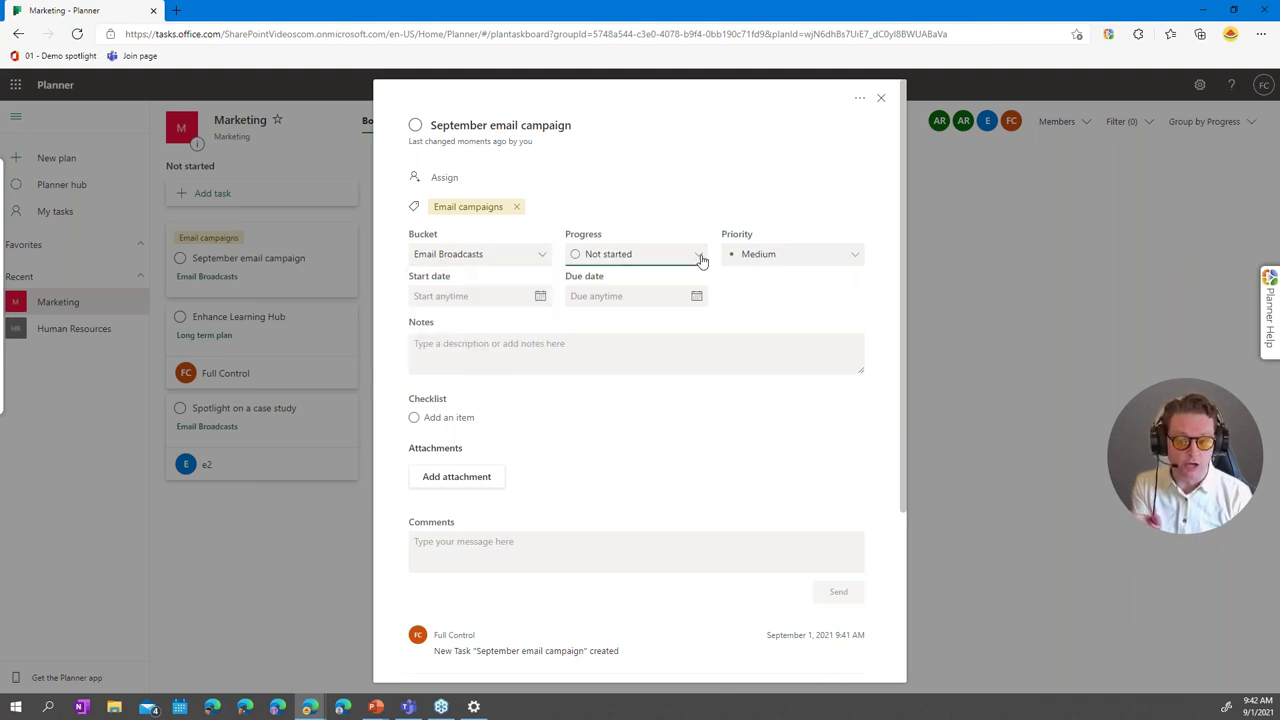
- Rename the Red label to "Urgent" and apply it to the September email campaign task
click(669, 207)
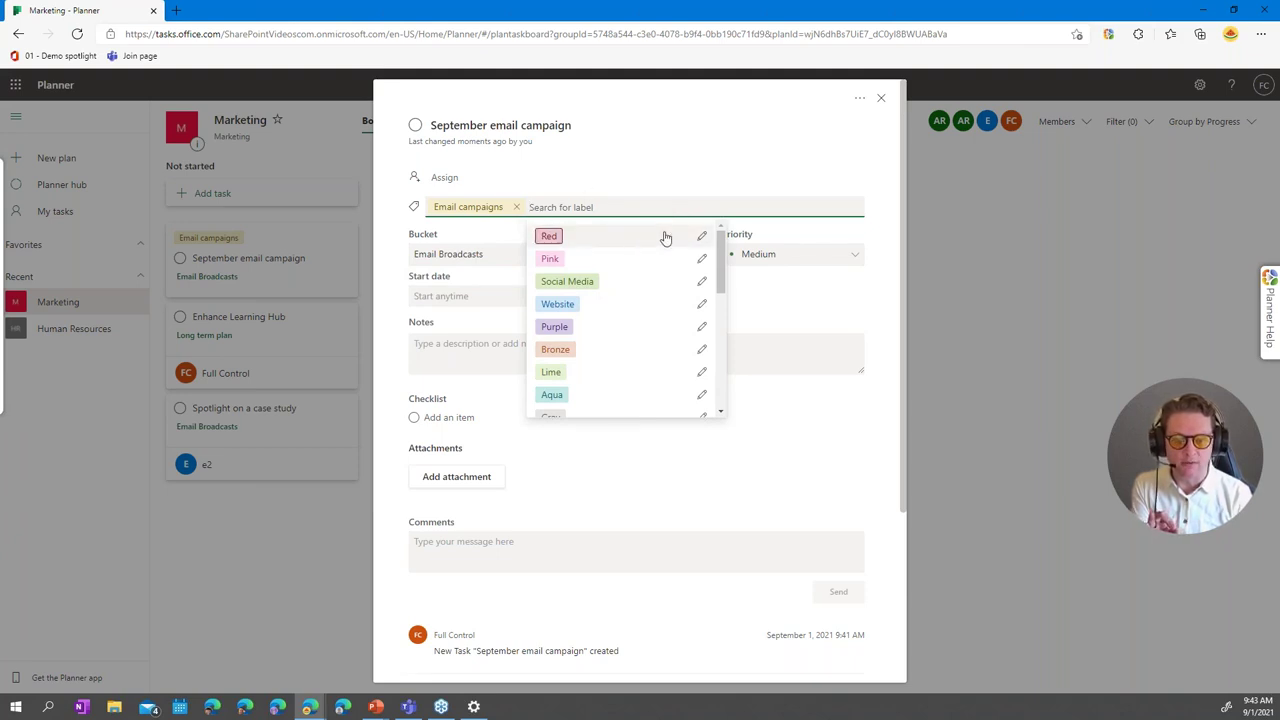
click(704, 238)
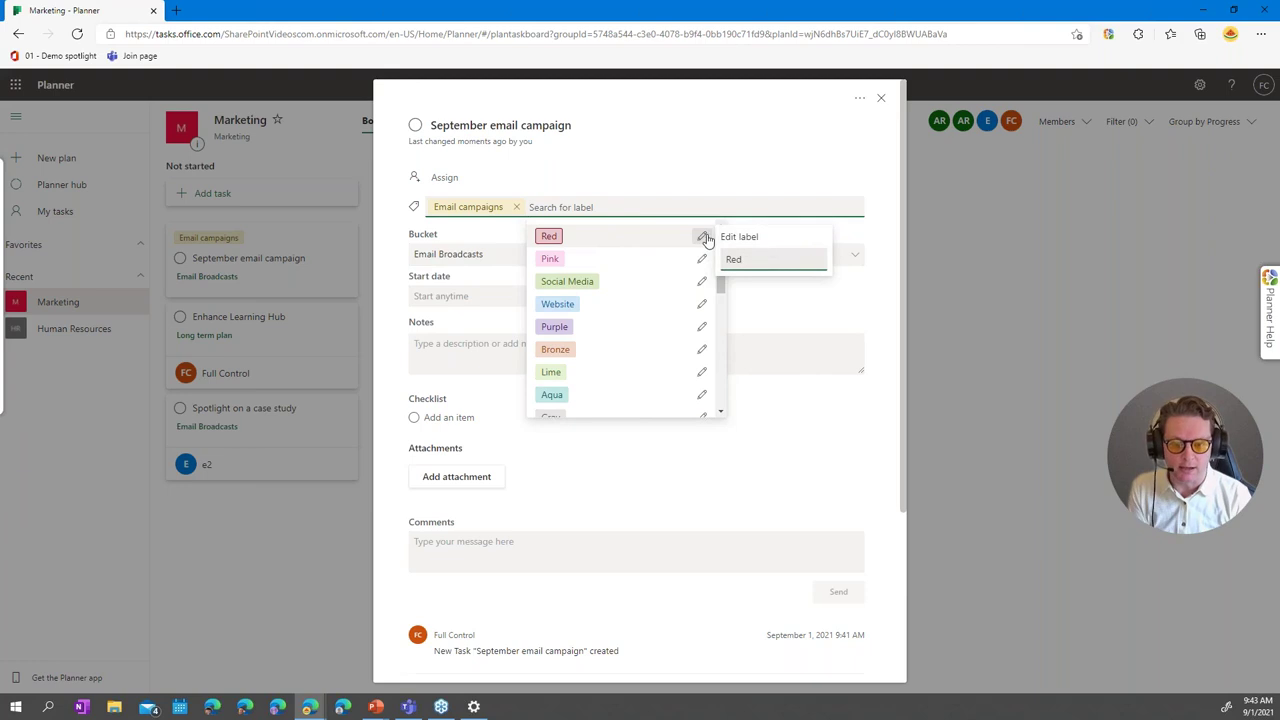
key(ctrl+a)
text(Ur)
key(BackSpace)
text(gent)
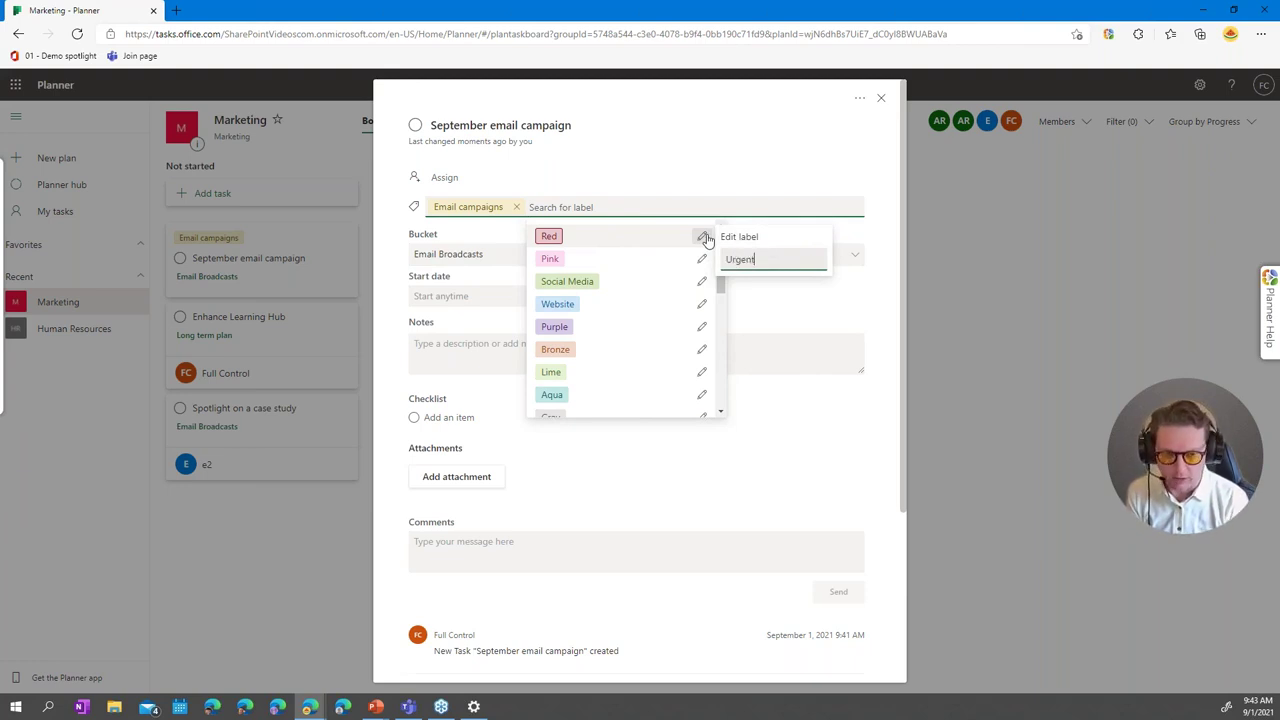
key(Return)
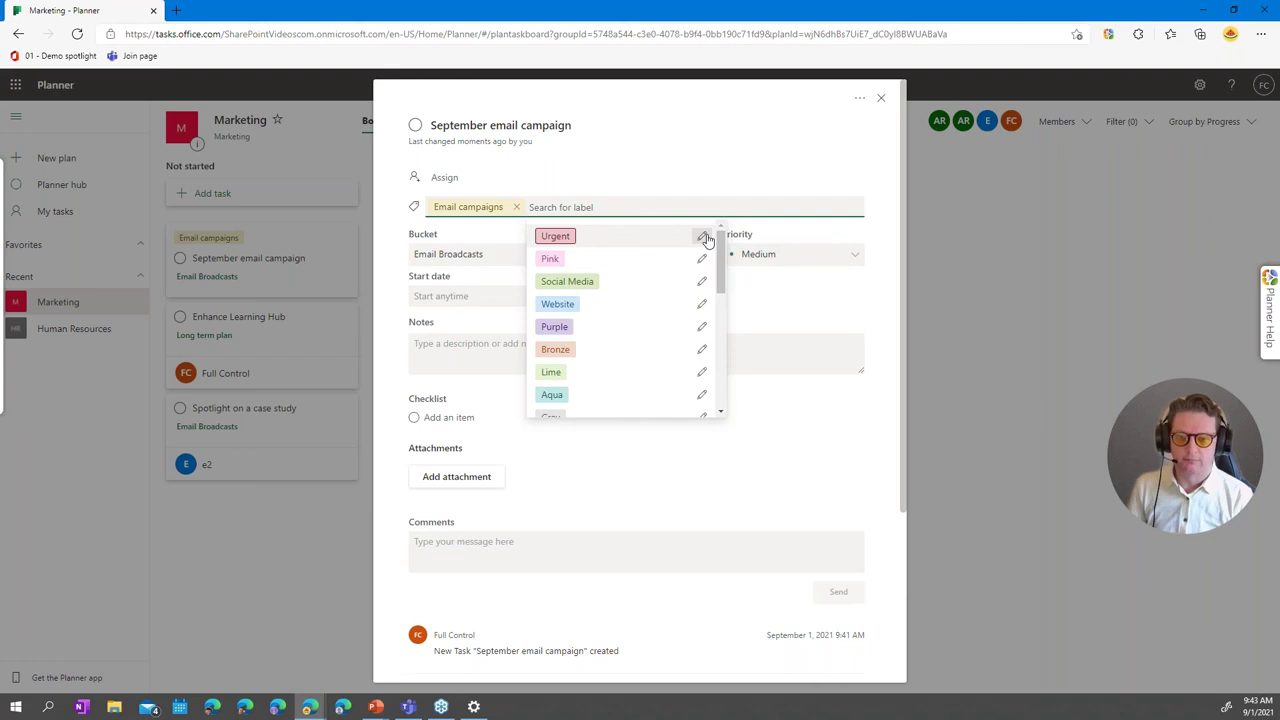
click(558, 236)
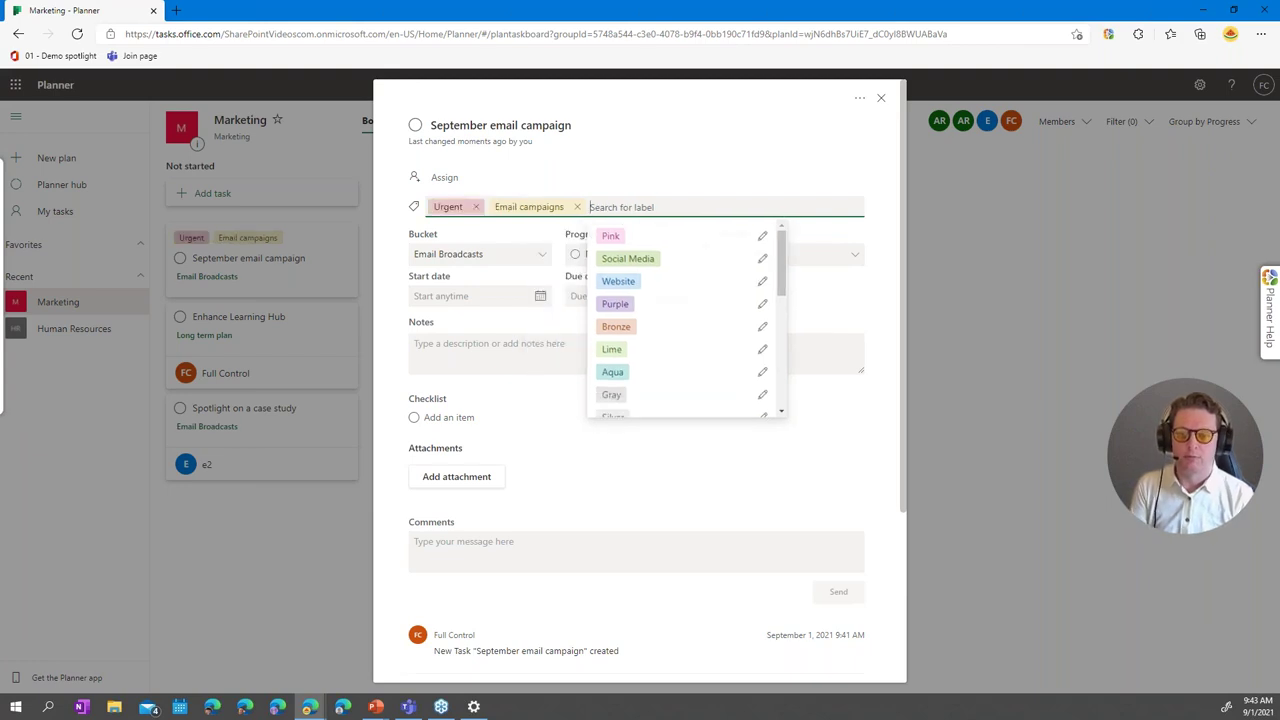
click(871, 454)
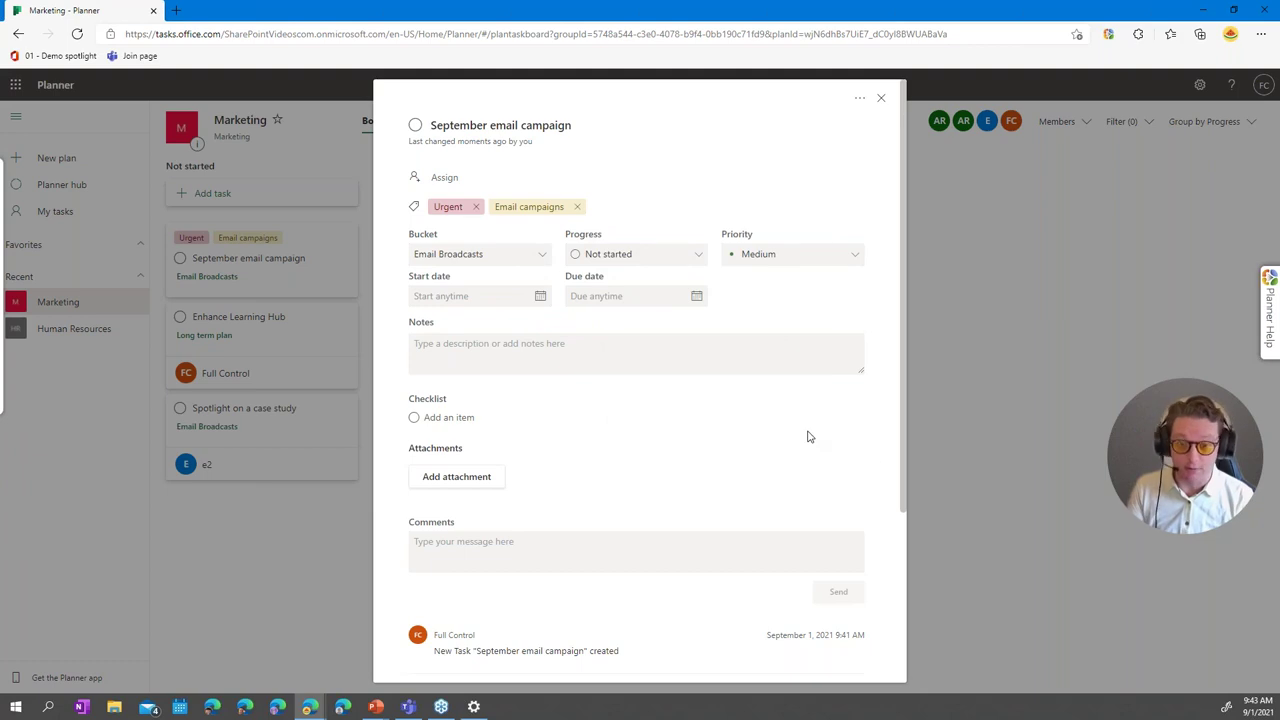
- Add the checklist items "Create infographic", "Write copy" and "Gather recipients" to the September email campaign task
click(569, 352)
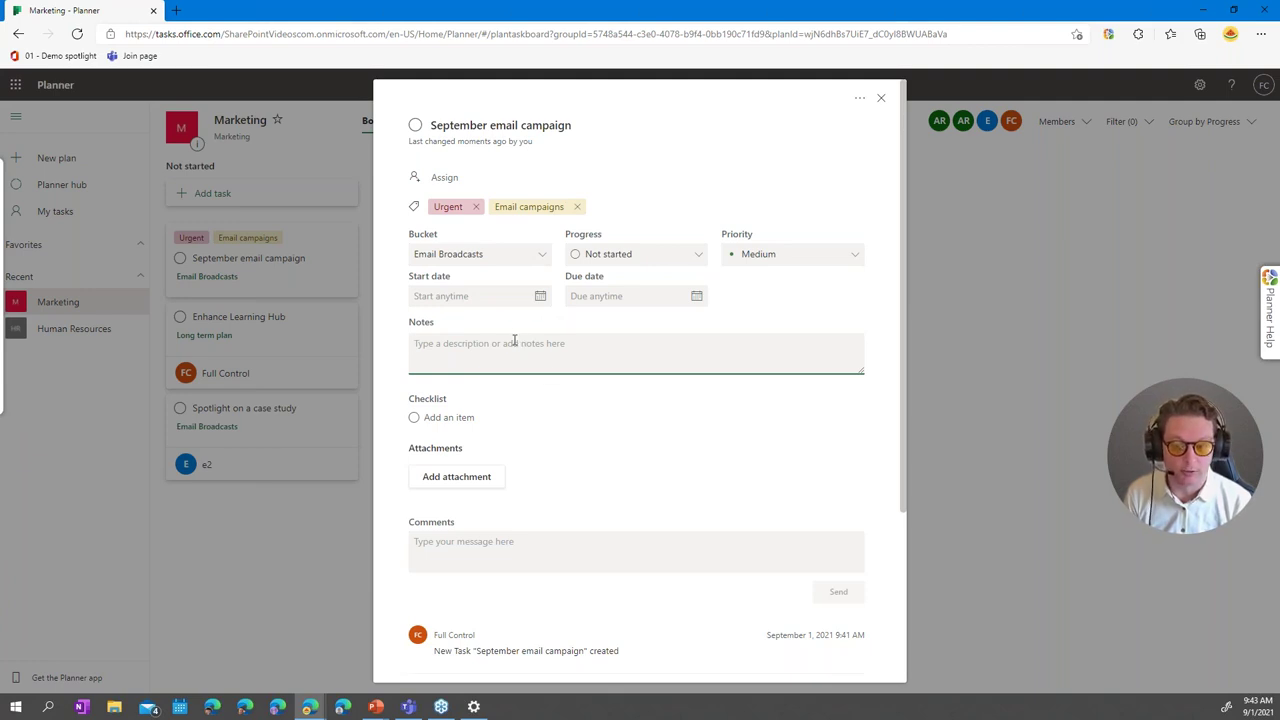
click(433, 421)
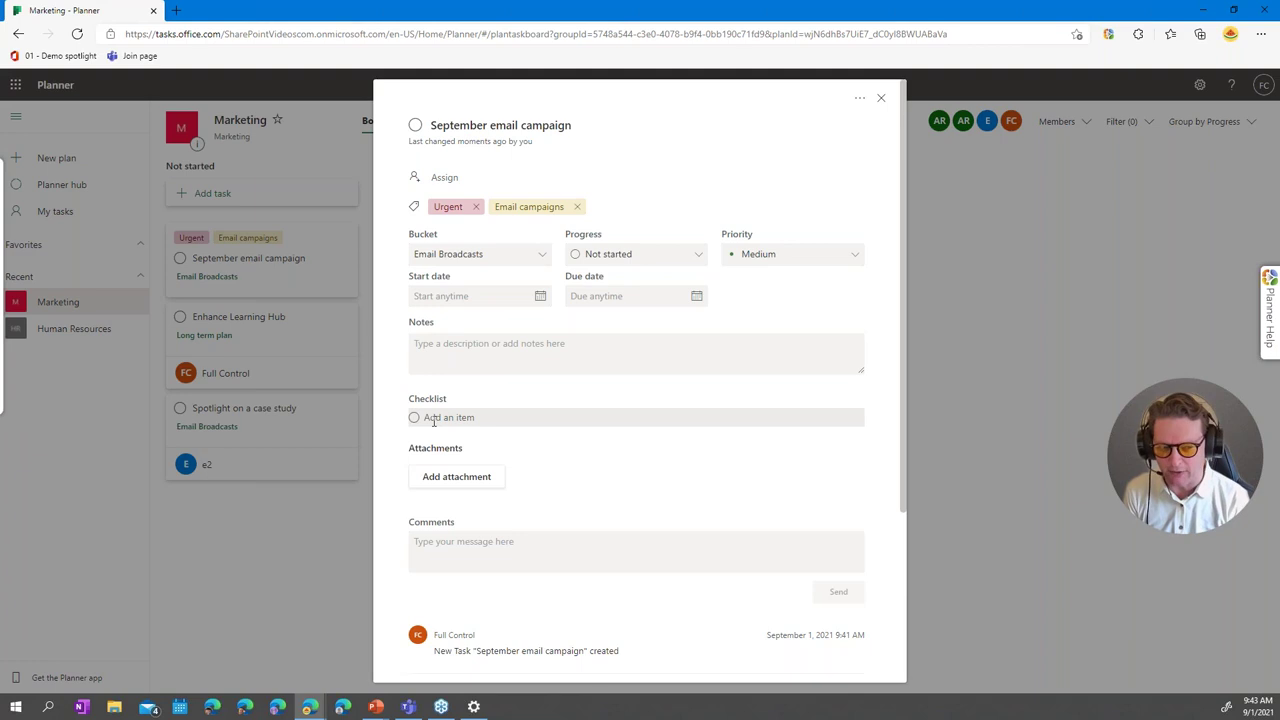
text(Create infographic)
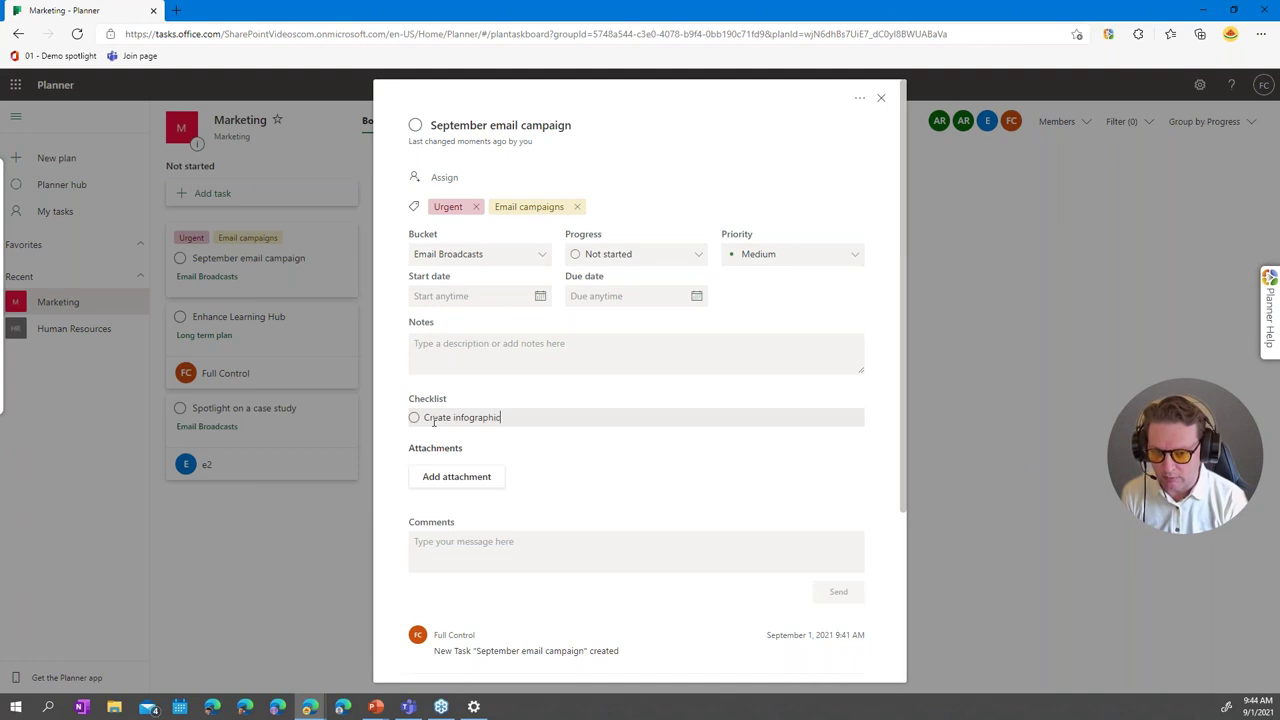
key(Return)
text(Write copy)
key(Return)
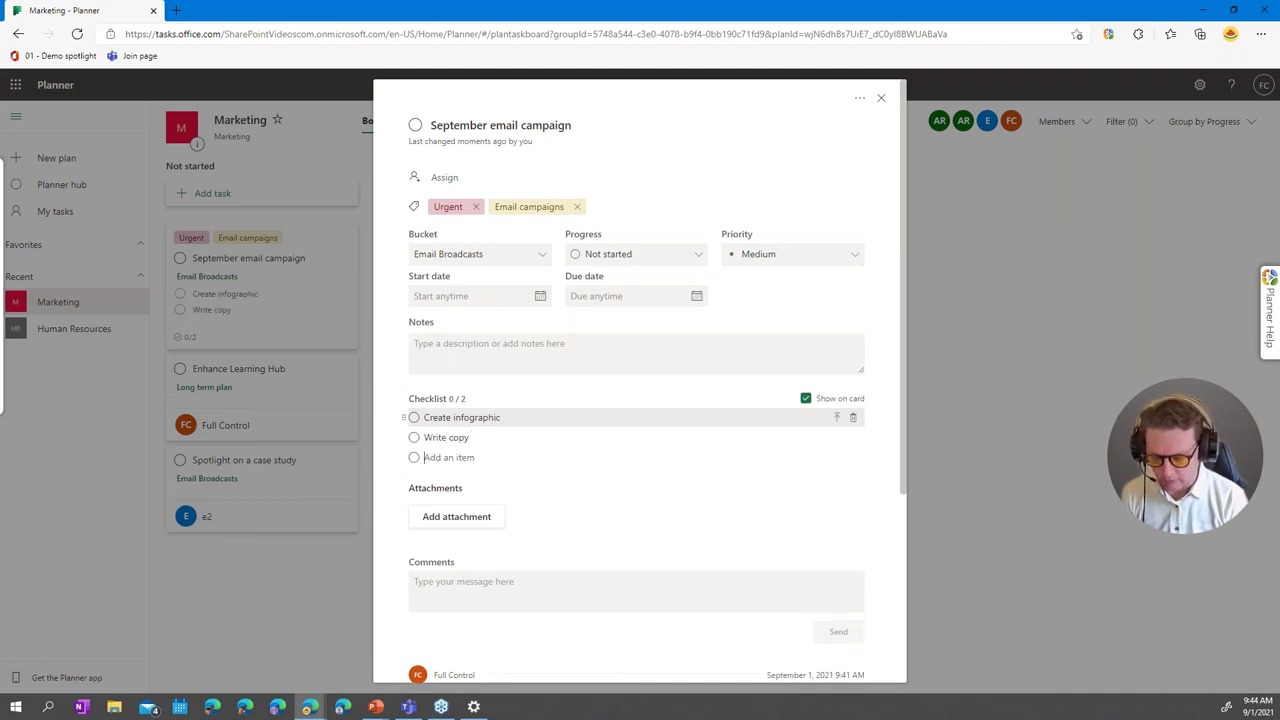
text(Ga)
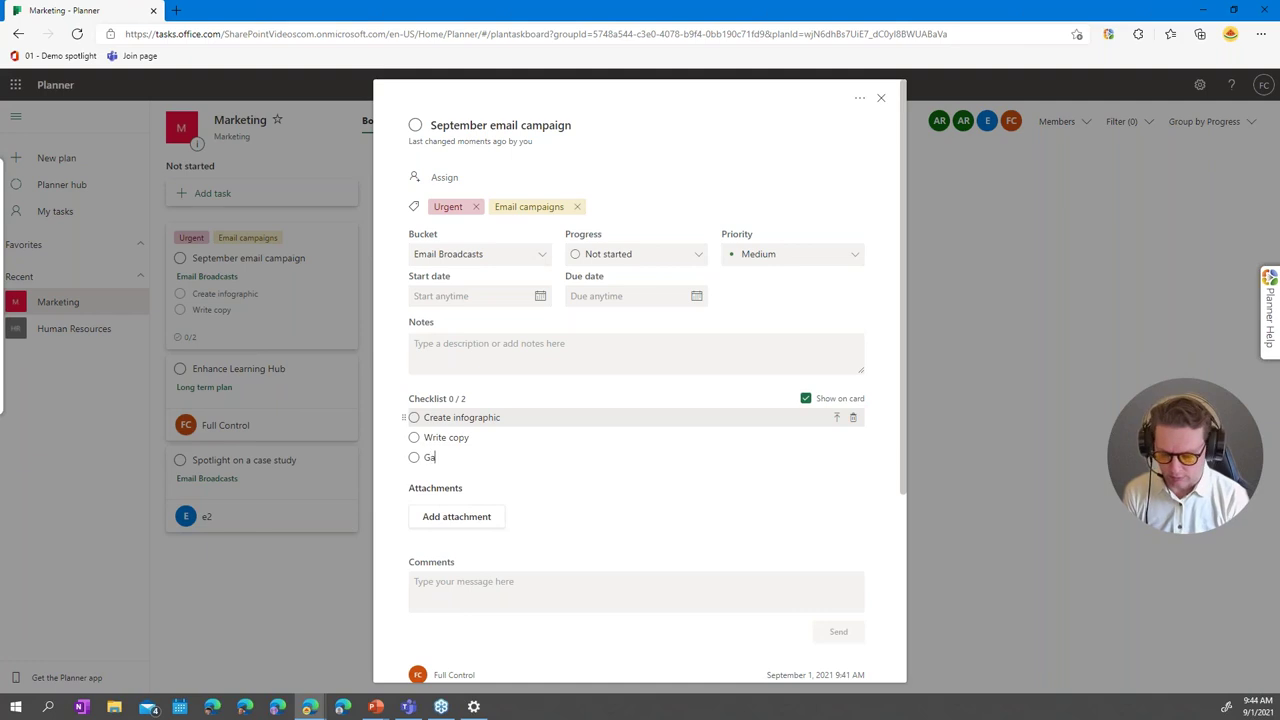
text(ther recip)
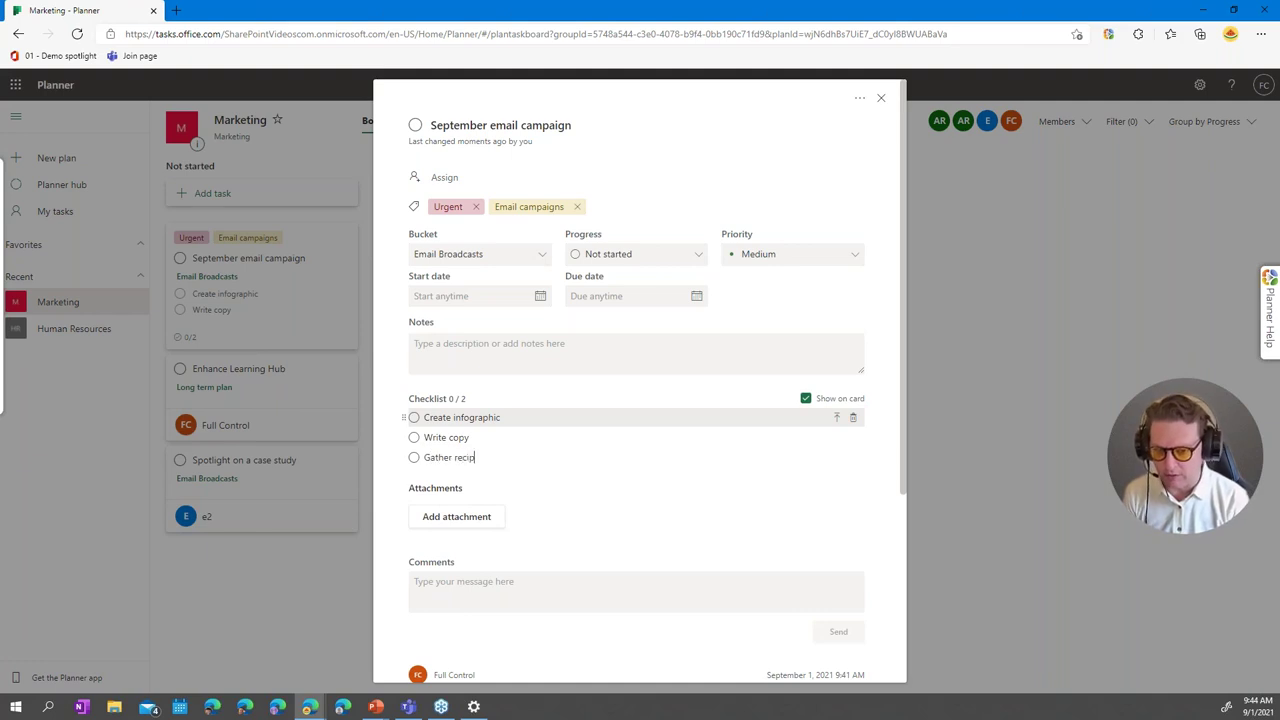
text(ients)
key(Return)
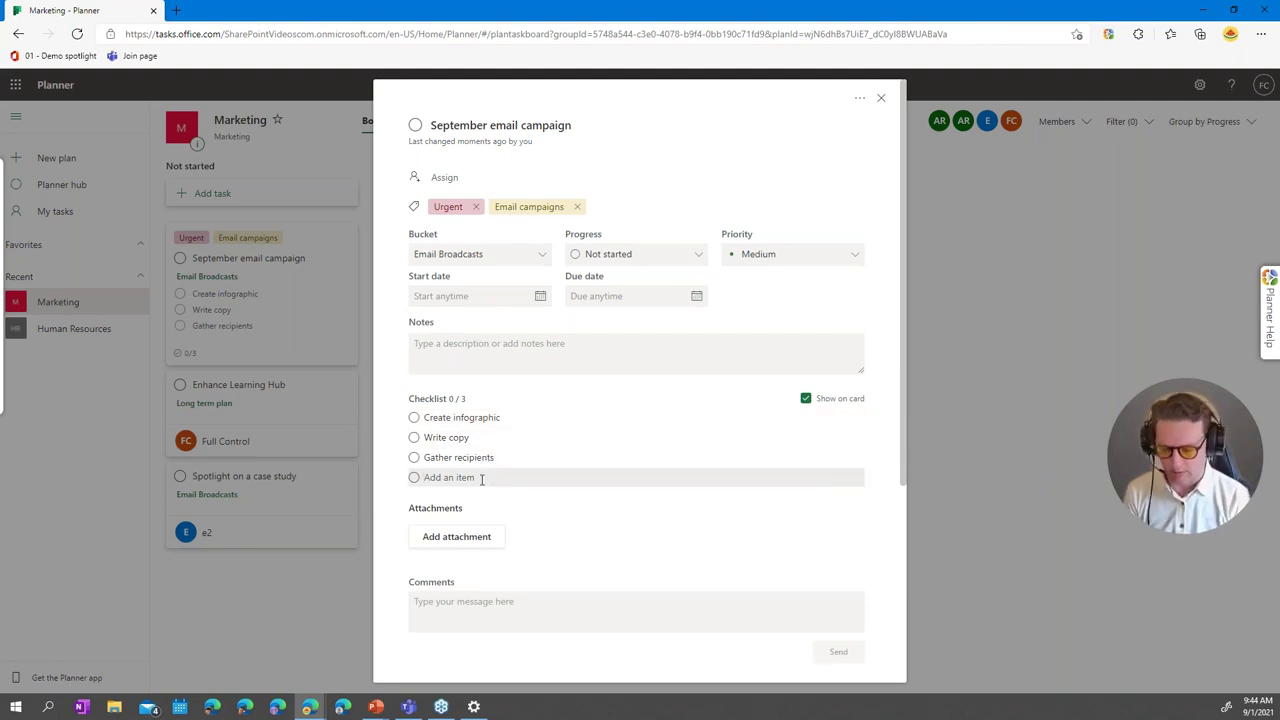
- Add a "CSS Styling" checklist item and move it directly below "Create infographic"
text(CSS Sst)
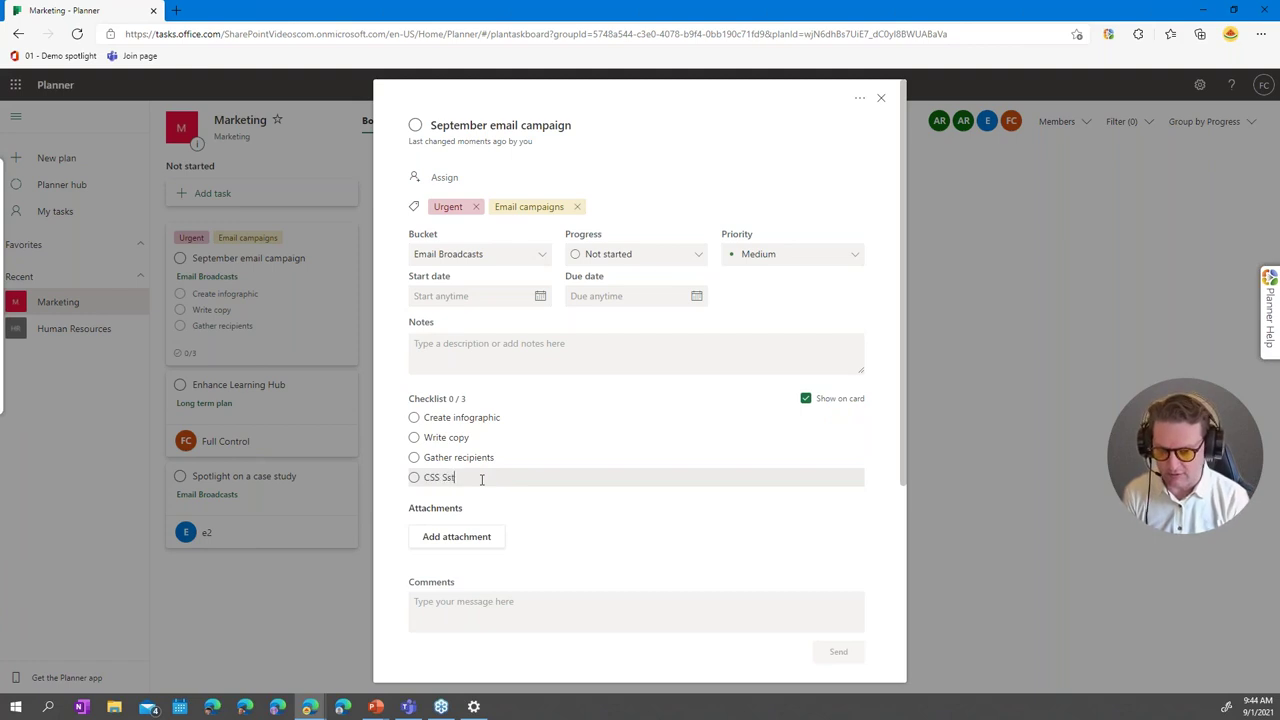
key(BackSpace)
key(BackSpace)
text(tyling)
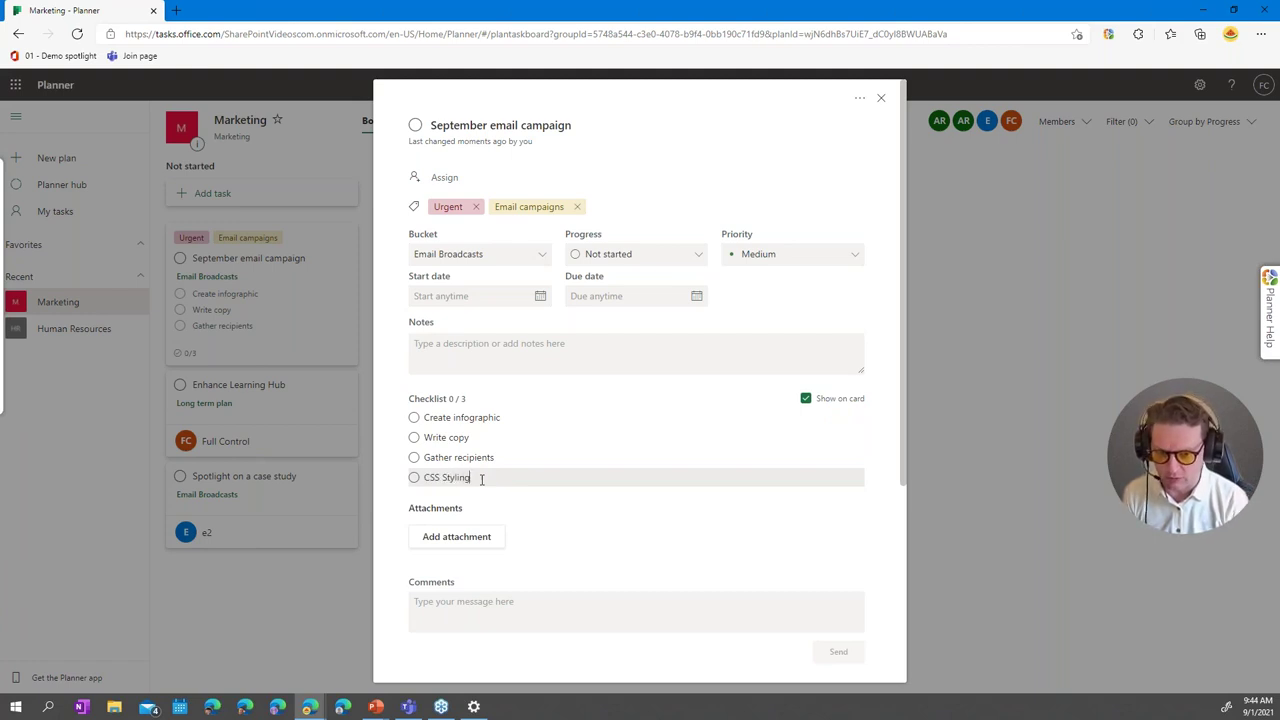
key(Return)
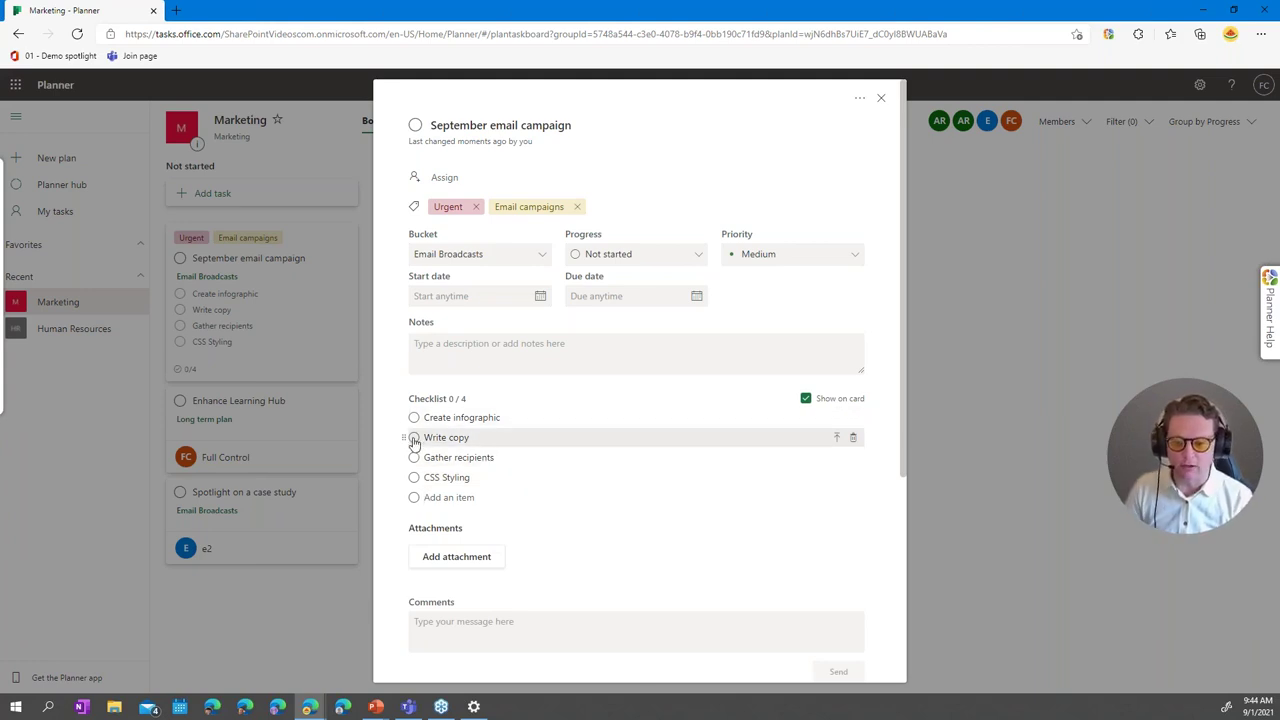
drag(511, 477, 509, 440)
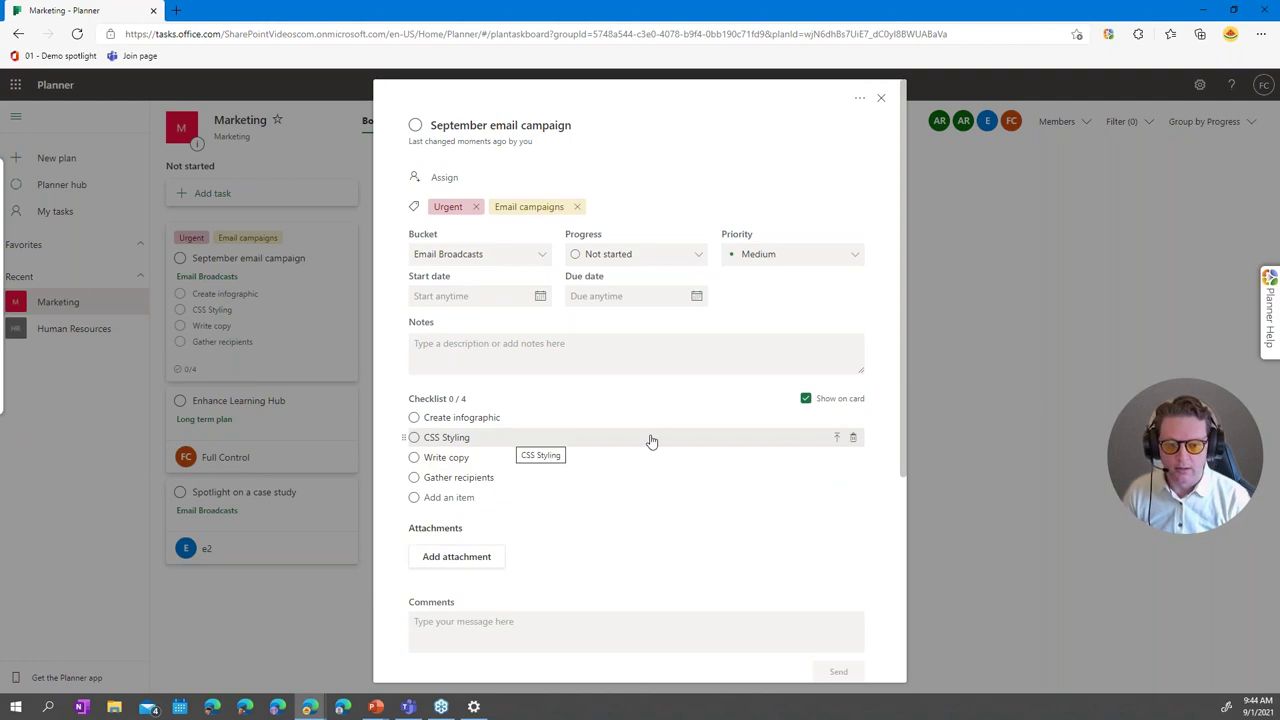
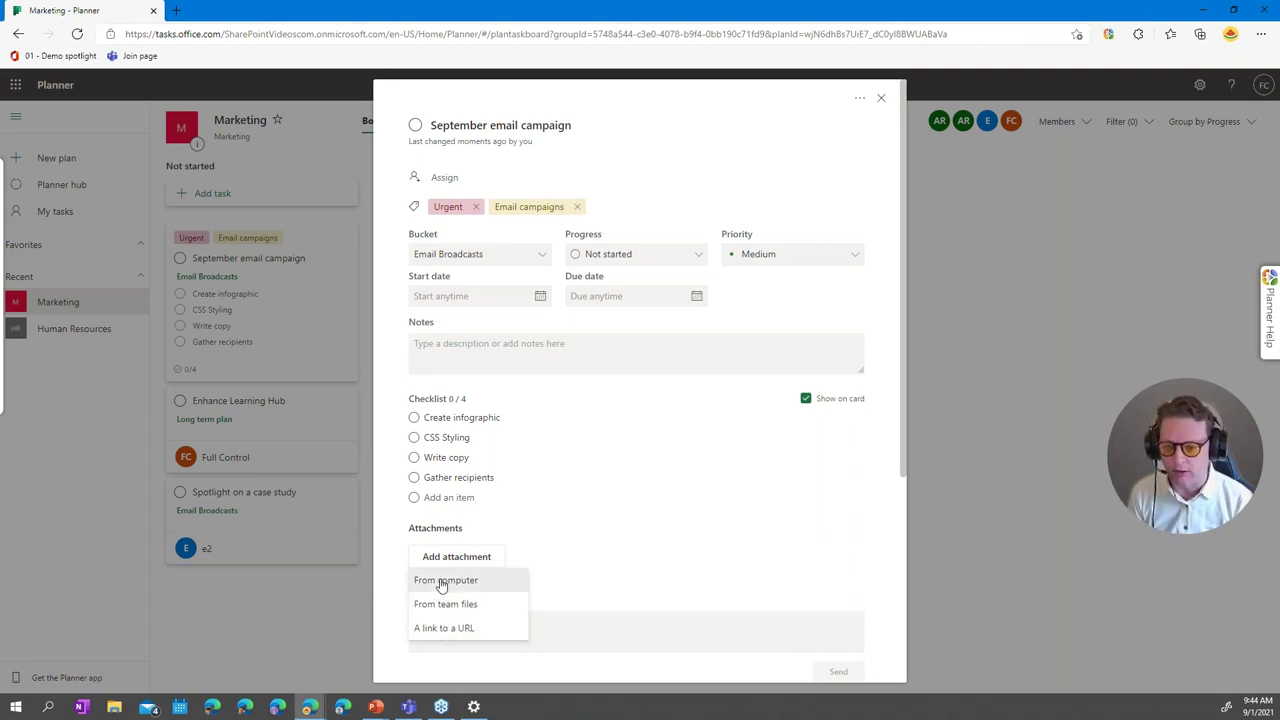
- Attach "Totally fictional Text file.txt" from the computer to the task, show the attachment on the card, and close the task
click(440, 582)
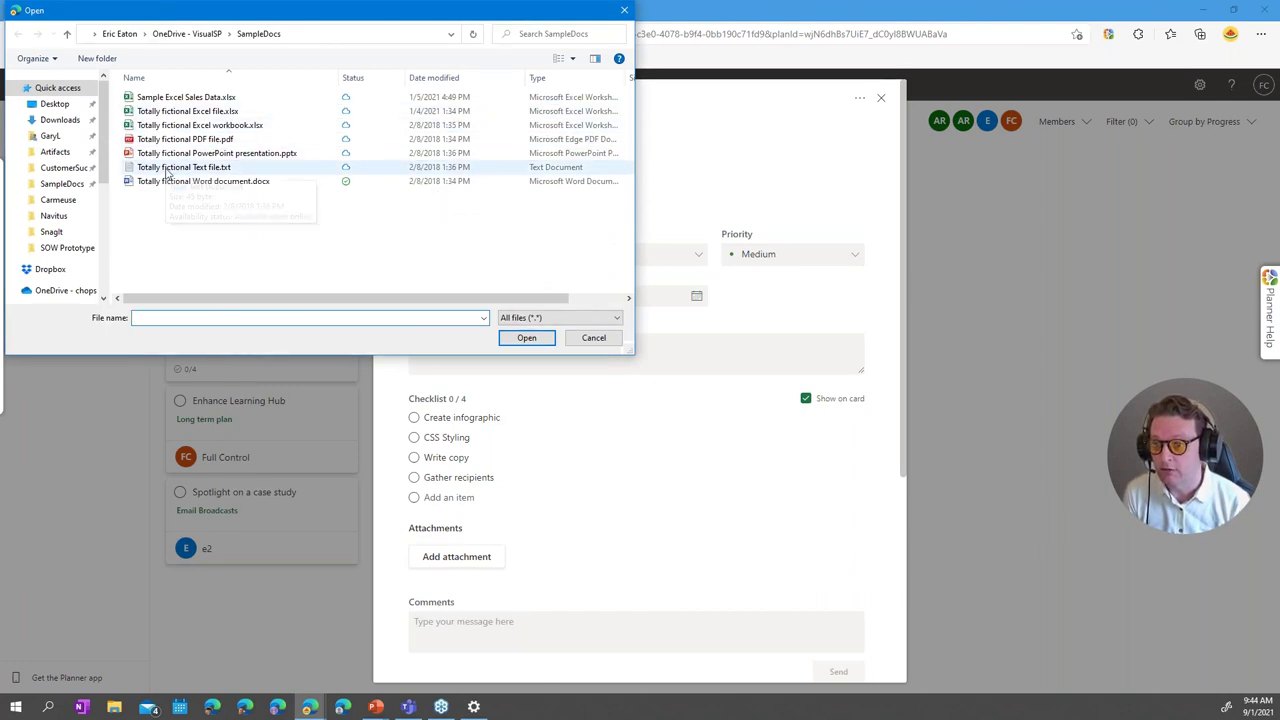
click(170, 168)
click(522, 339)
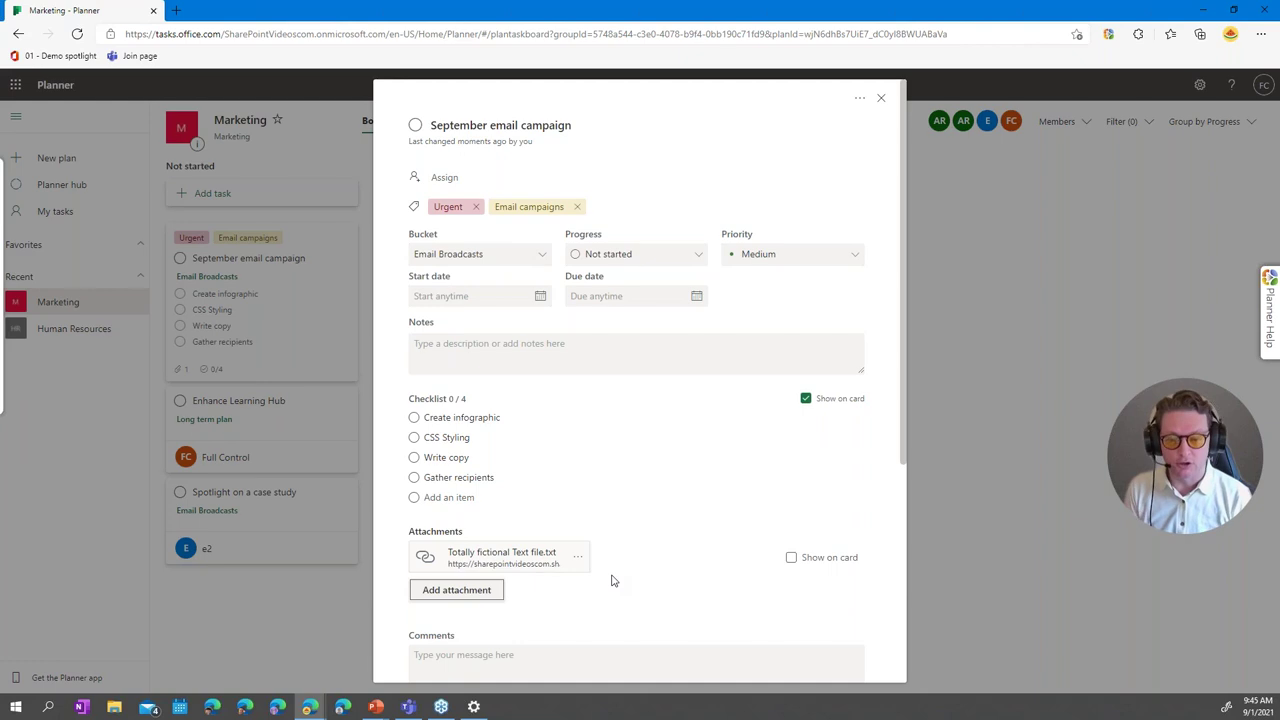
click(792, 557)
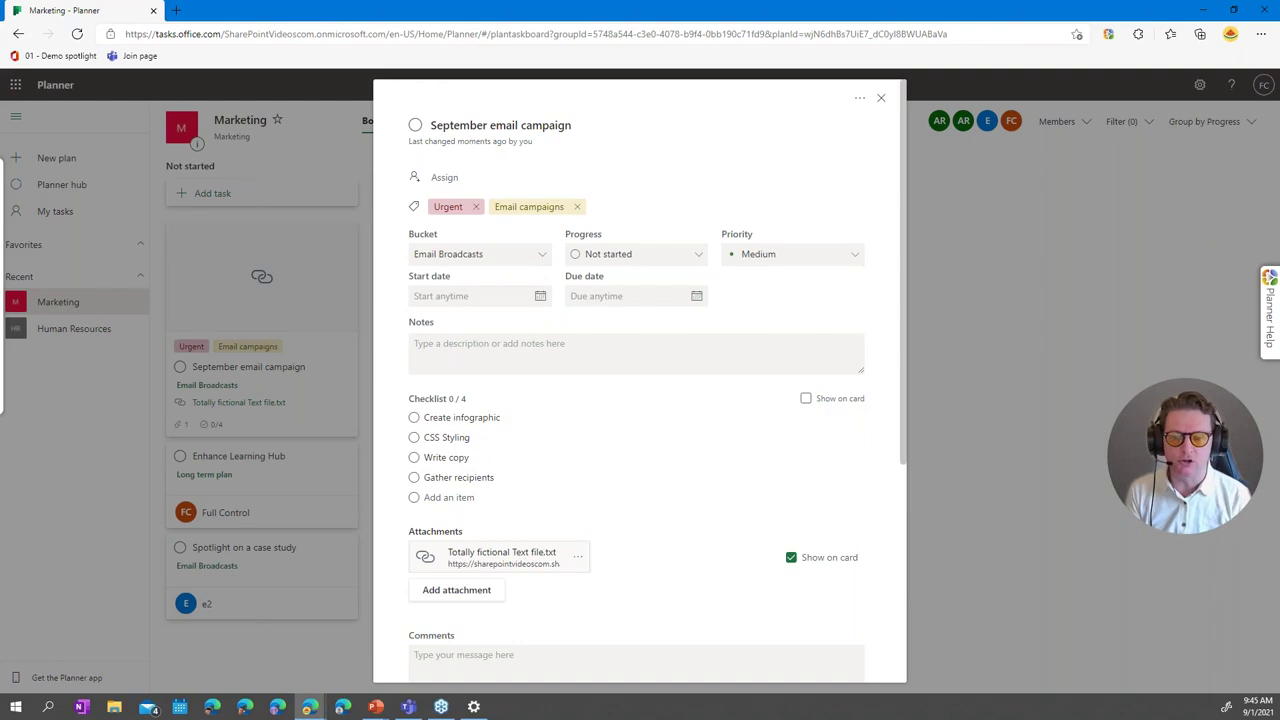
click(881, 101)
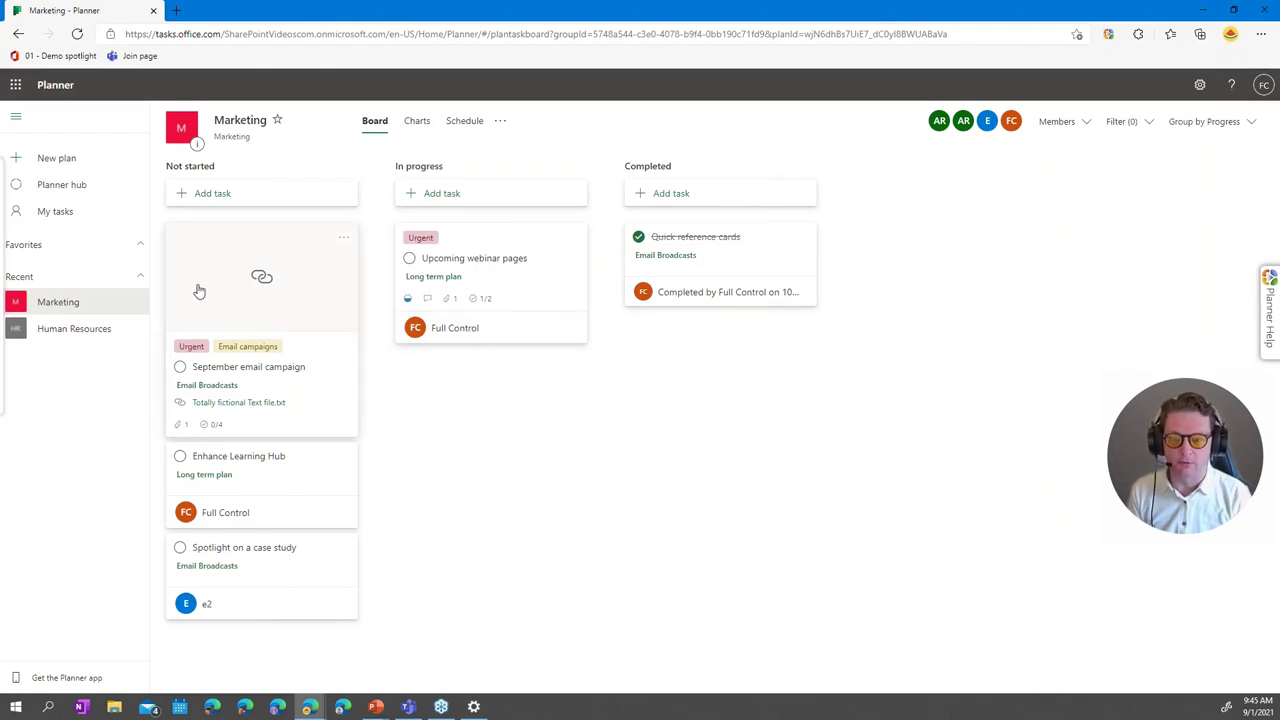
- Move the September email campaign task to In progress, and return it to Not started
drag(199, 291, 433, 289)
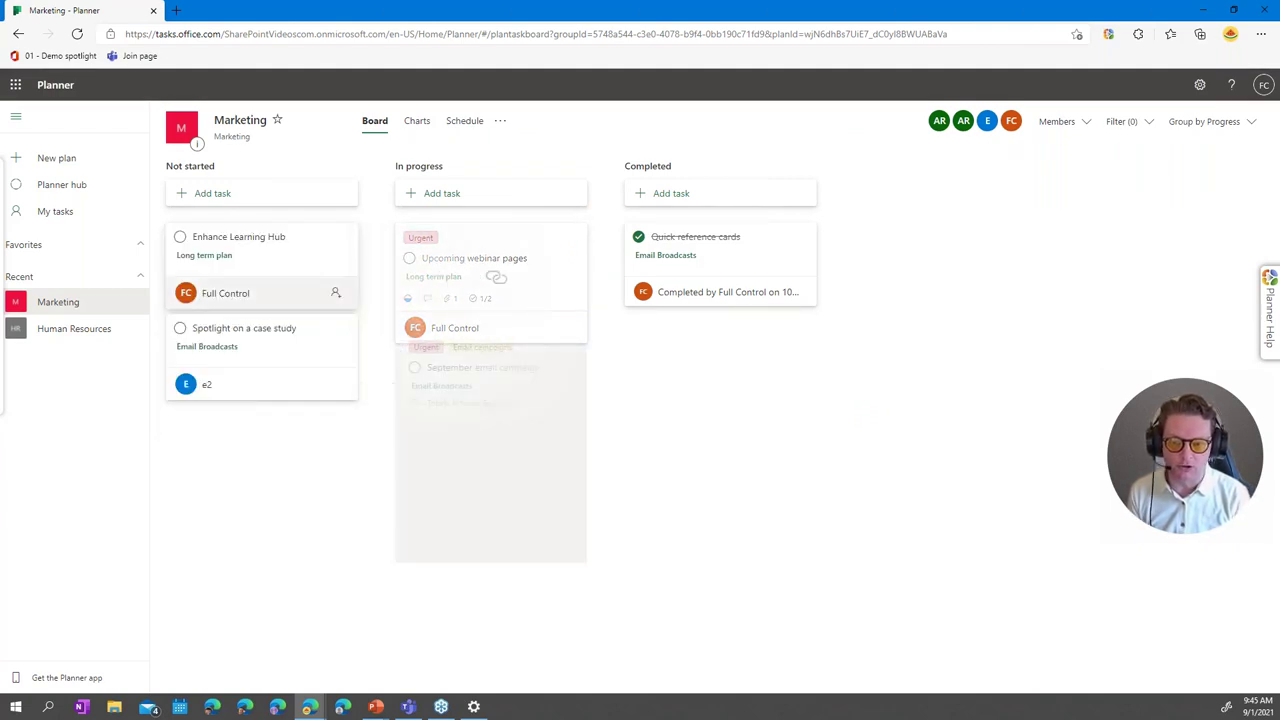
drag(498, 416, 205, 385)
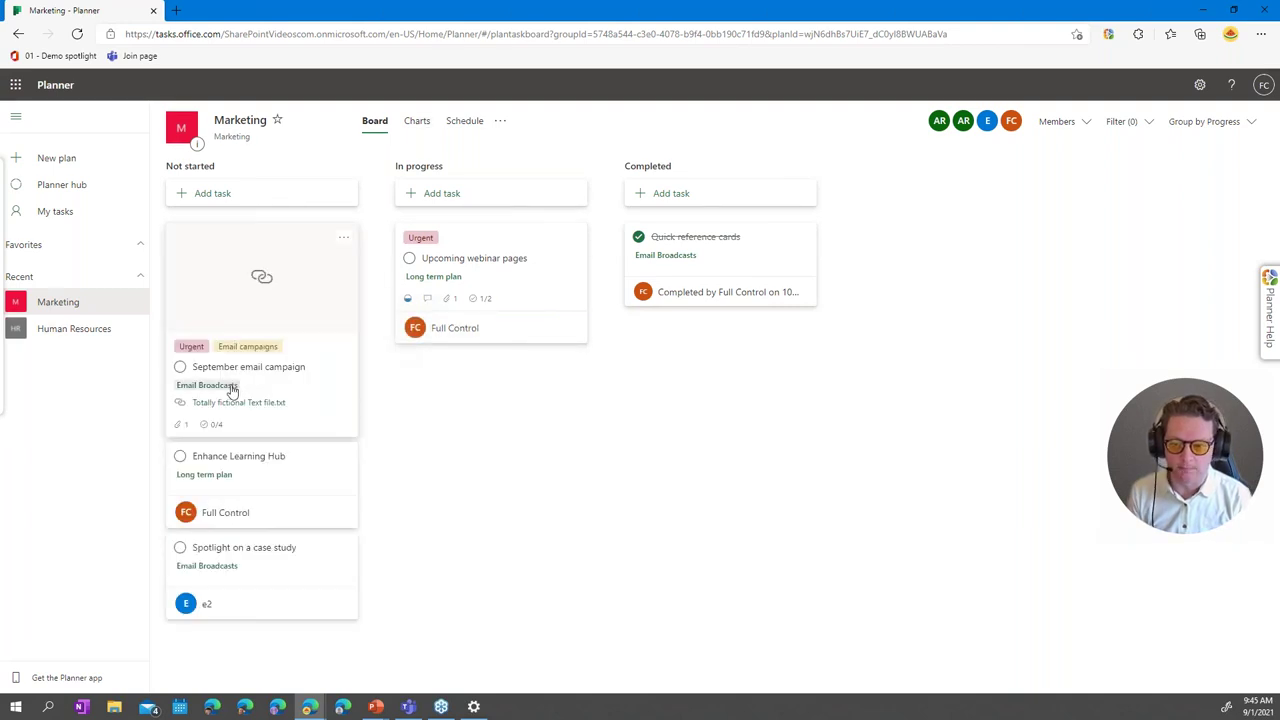
- Turn the "Create infographic" checklist item of the September email campaign task into its own task and open the new task's details
click(301, 333)
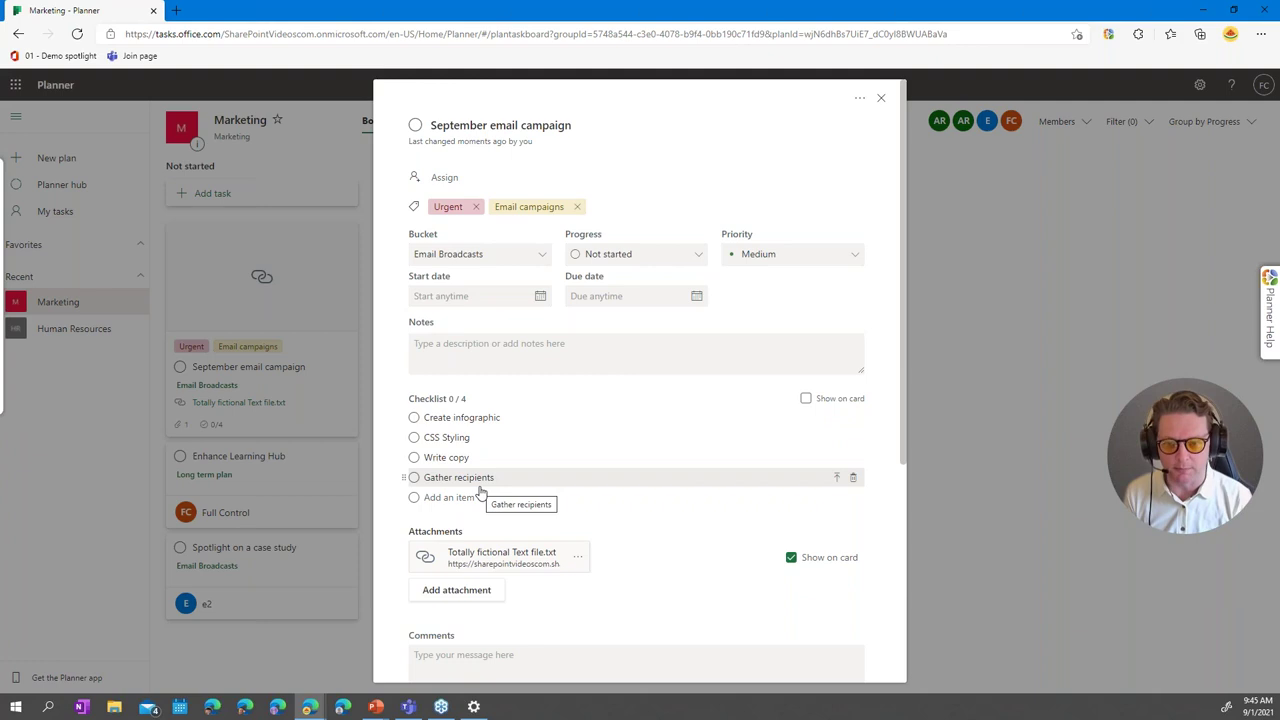
click(444, 178)
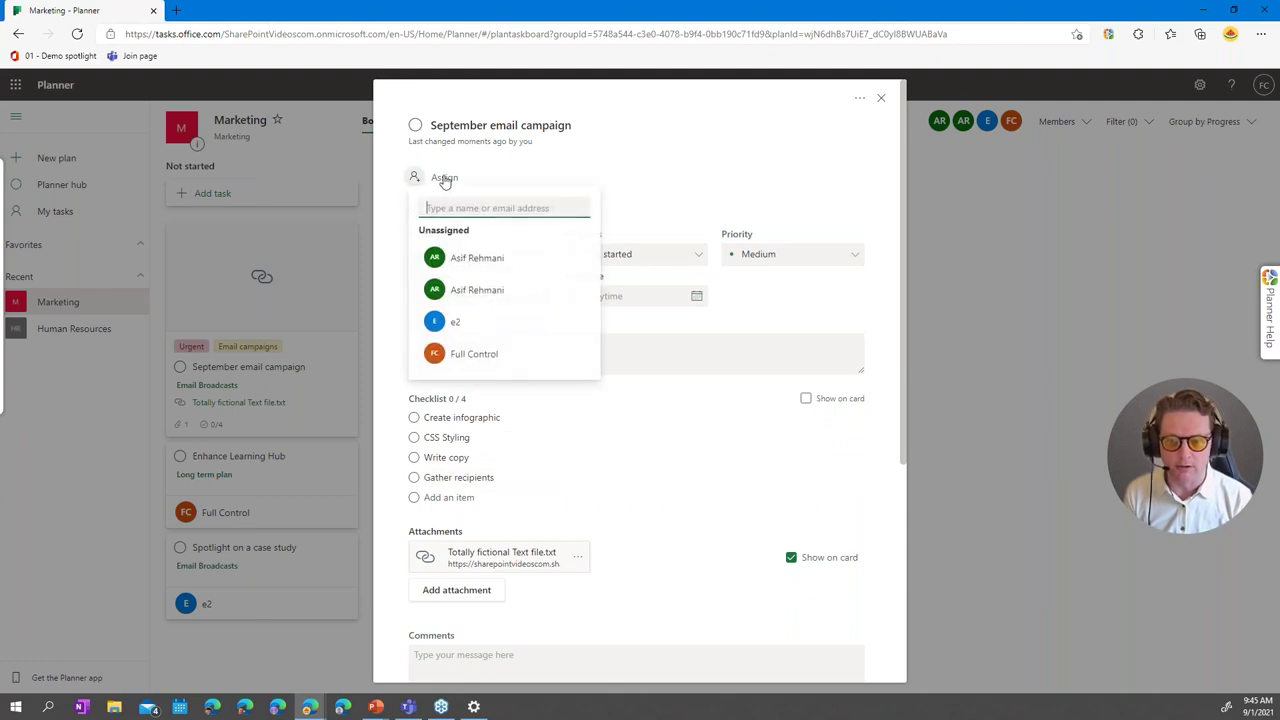
click(641, 398)
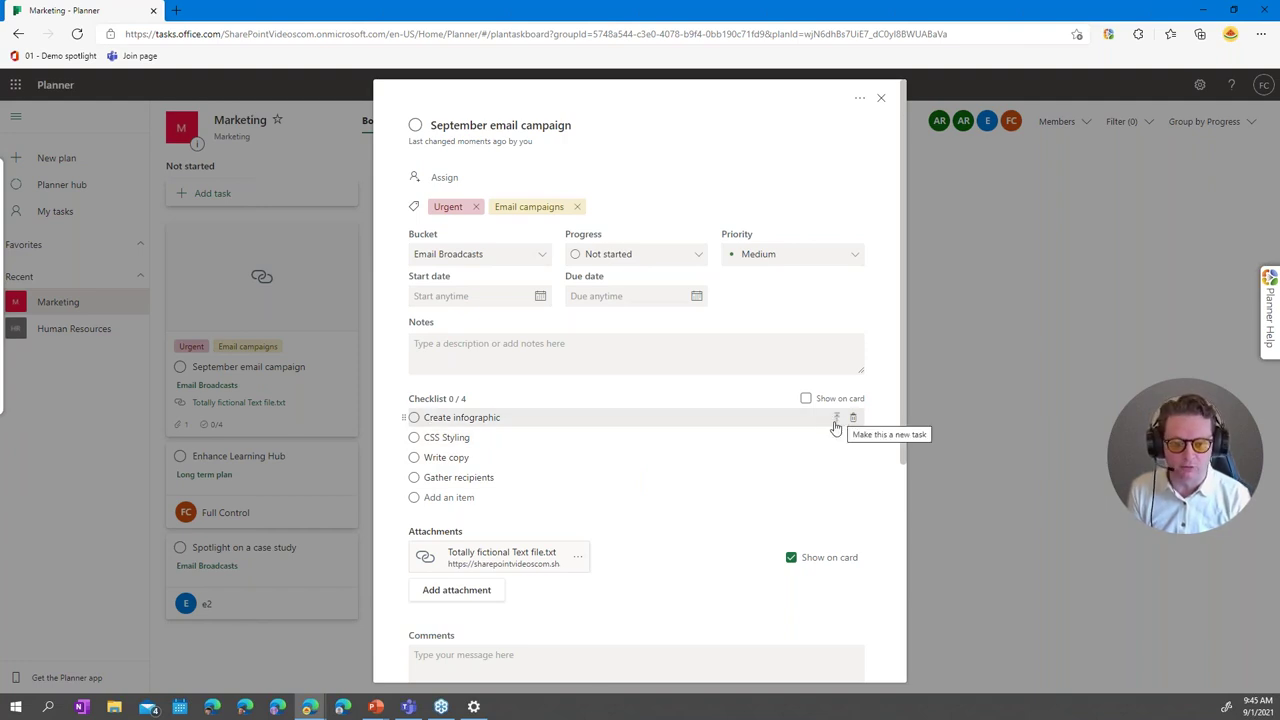
click(838, 420)
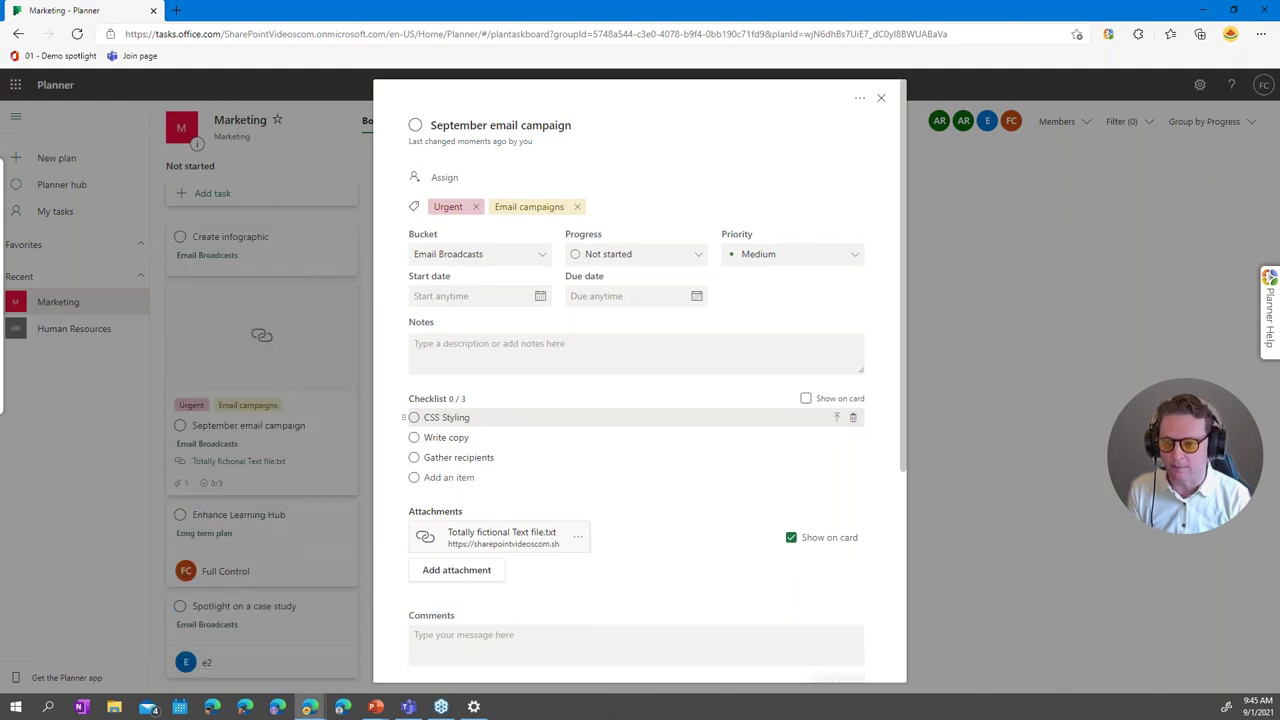
click(244, 239)
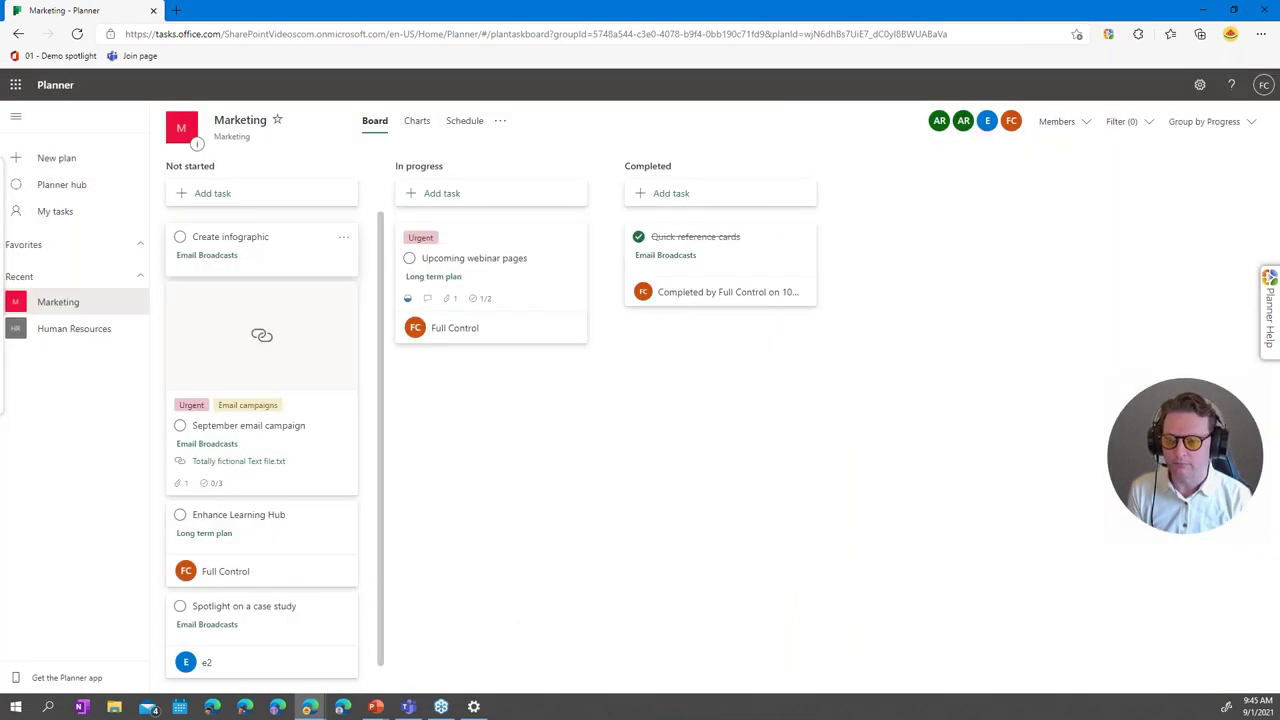
click(350, 262)
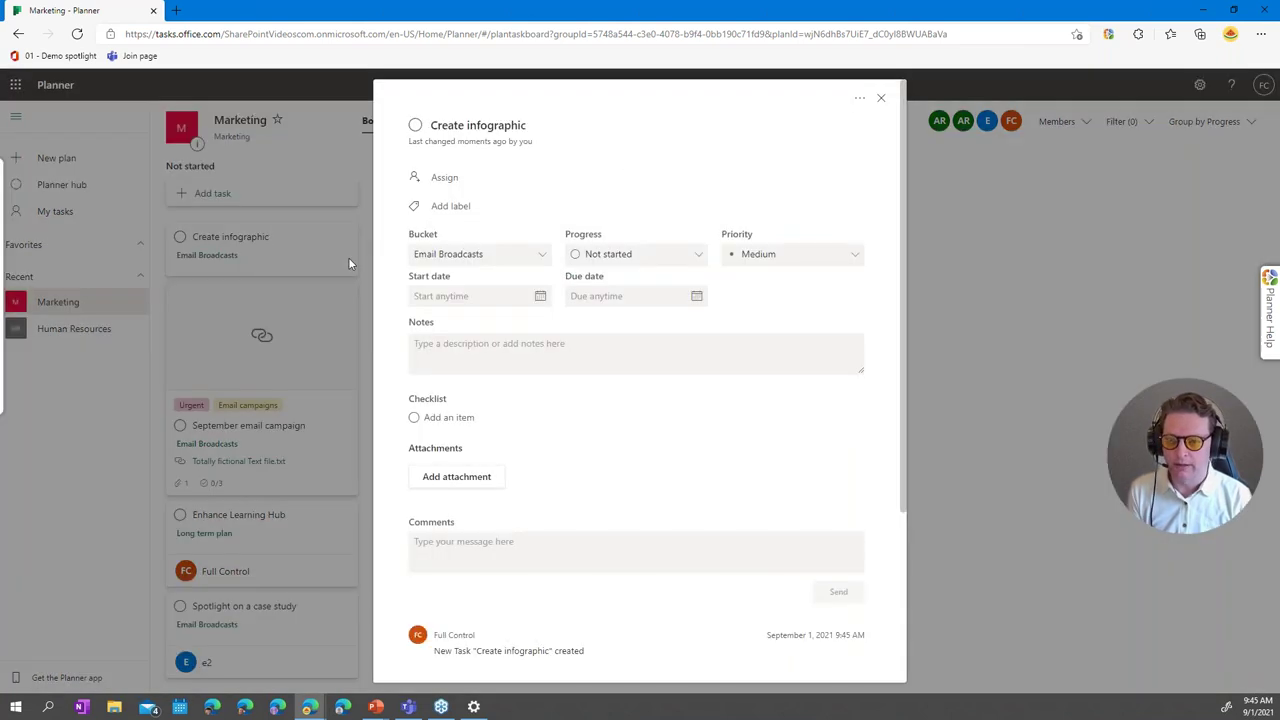
- Assign the "Create infographic" task to Full Control, and review the September email campaign task's details
click(447, 182)
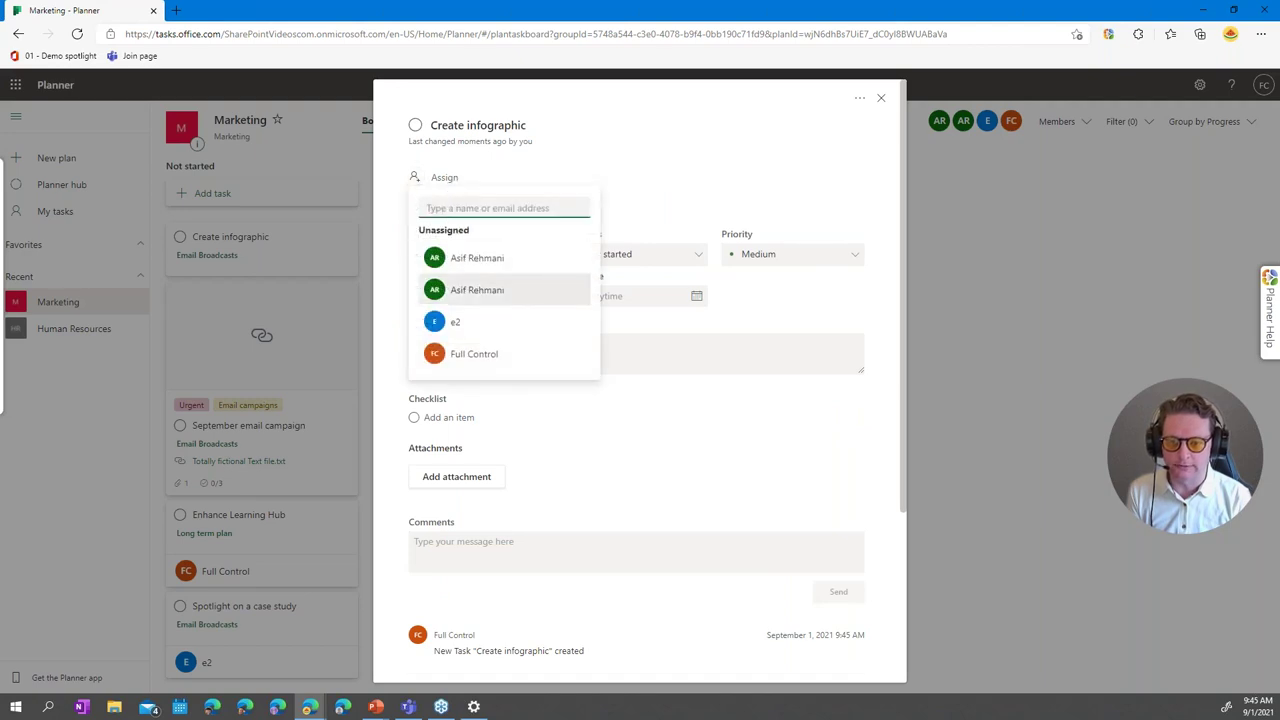
click(460, 349)
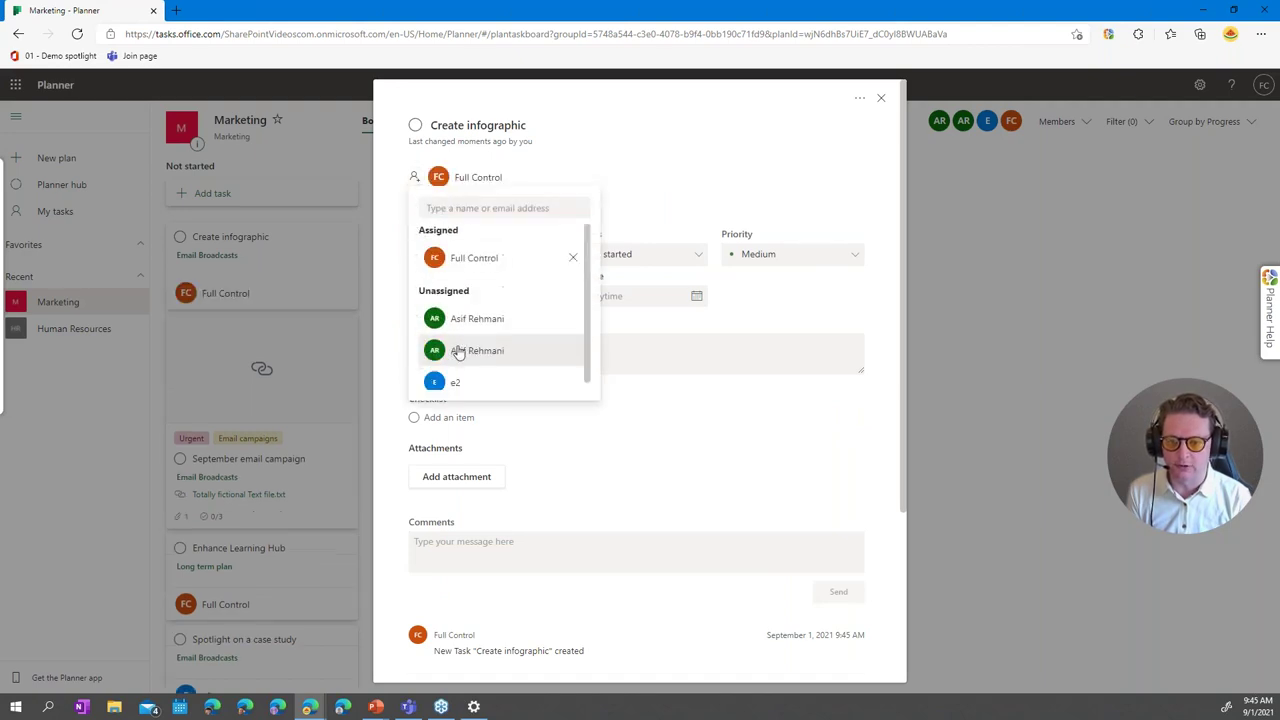
click(651, 160)
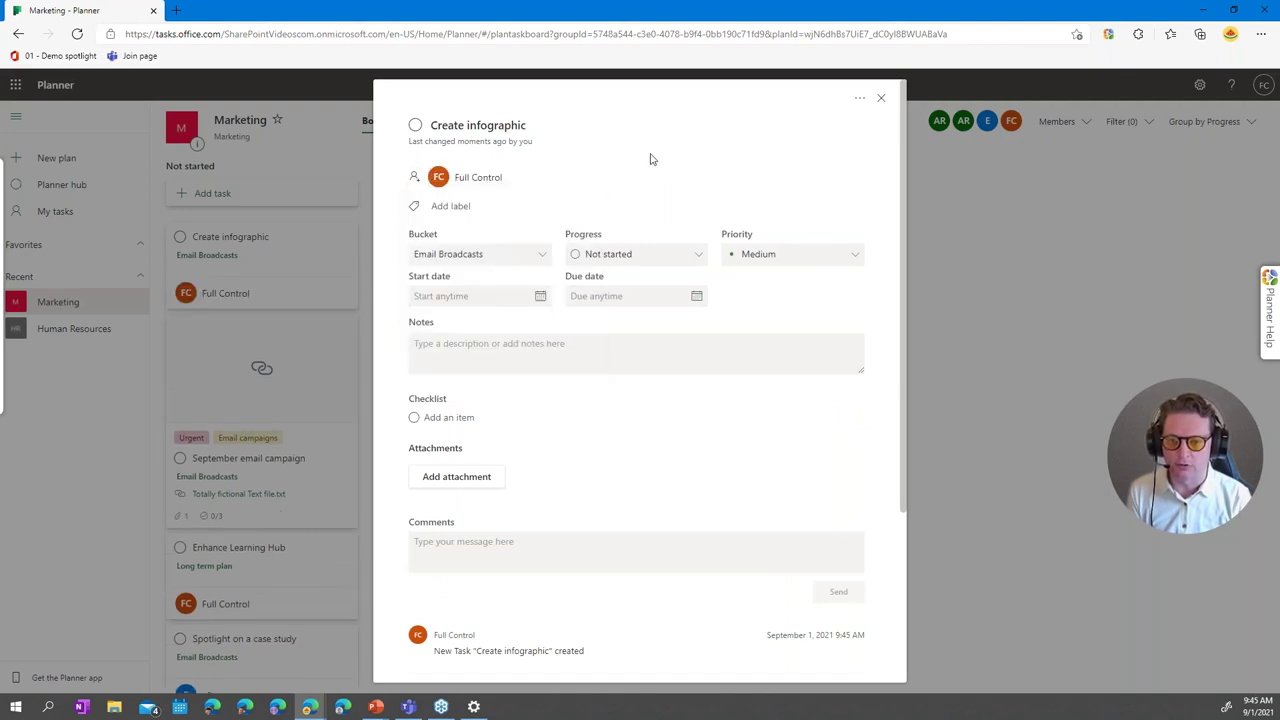
click(879, 99)
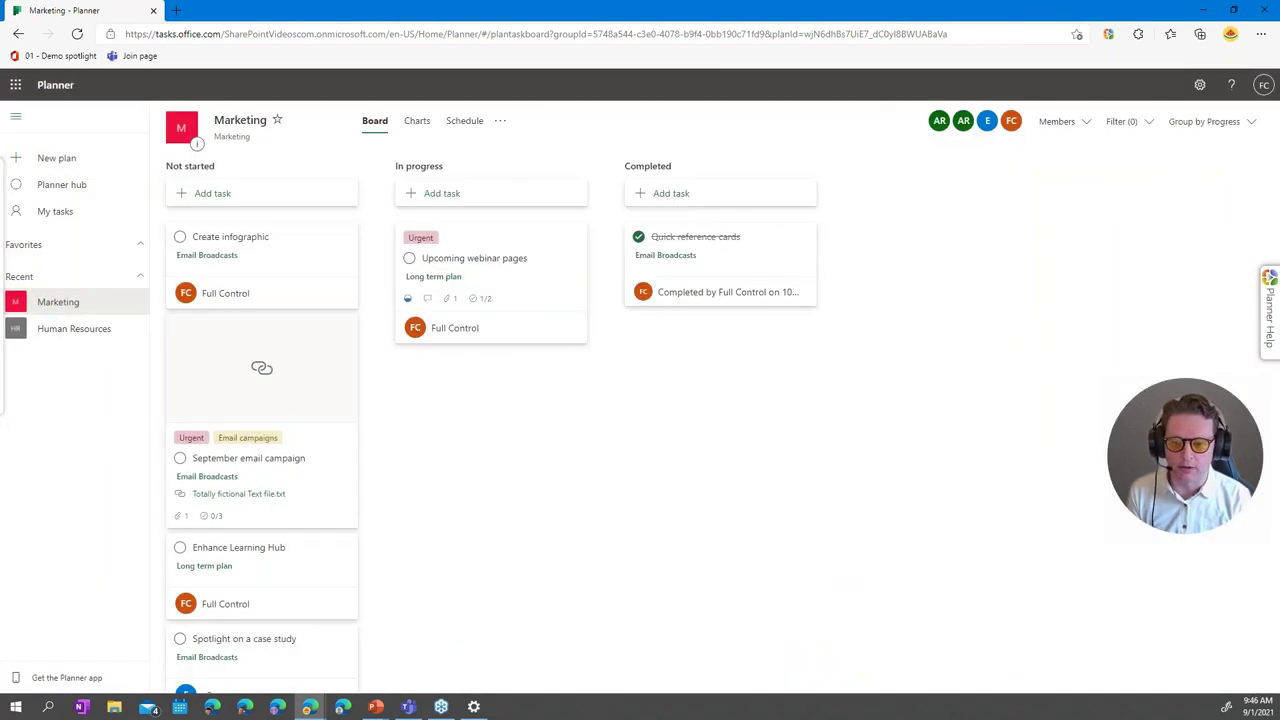
click(258, 418)
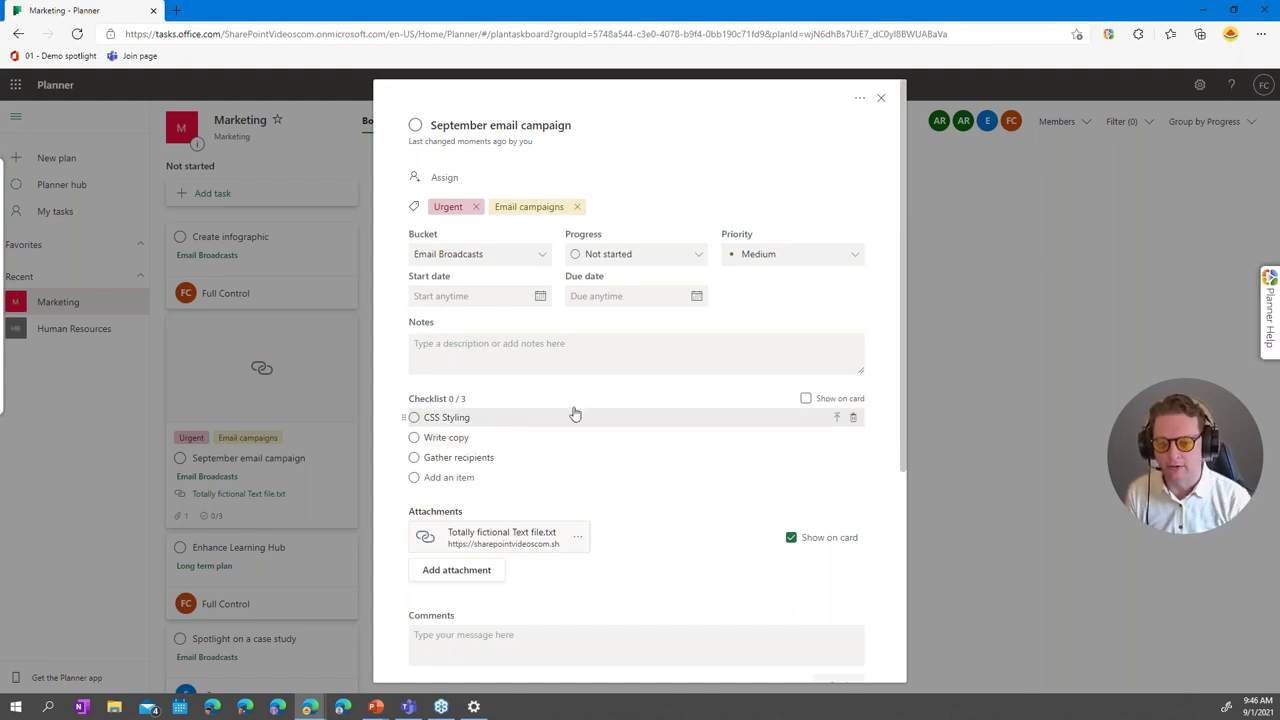
click(881, 101)
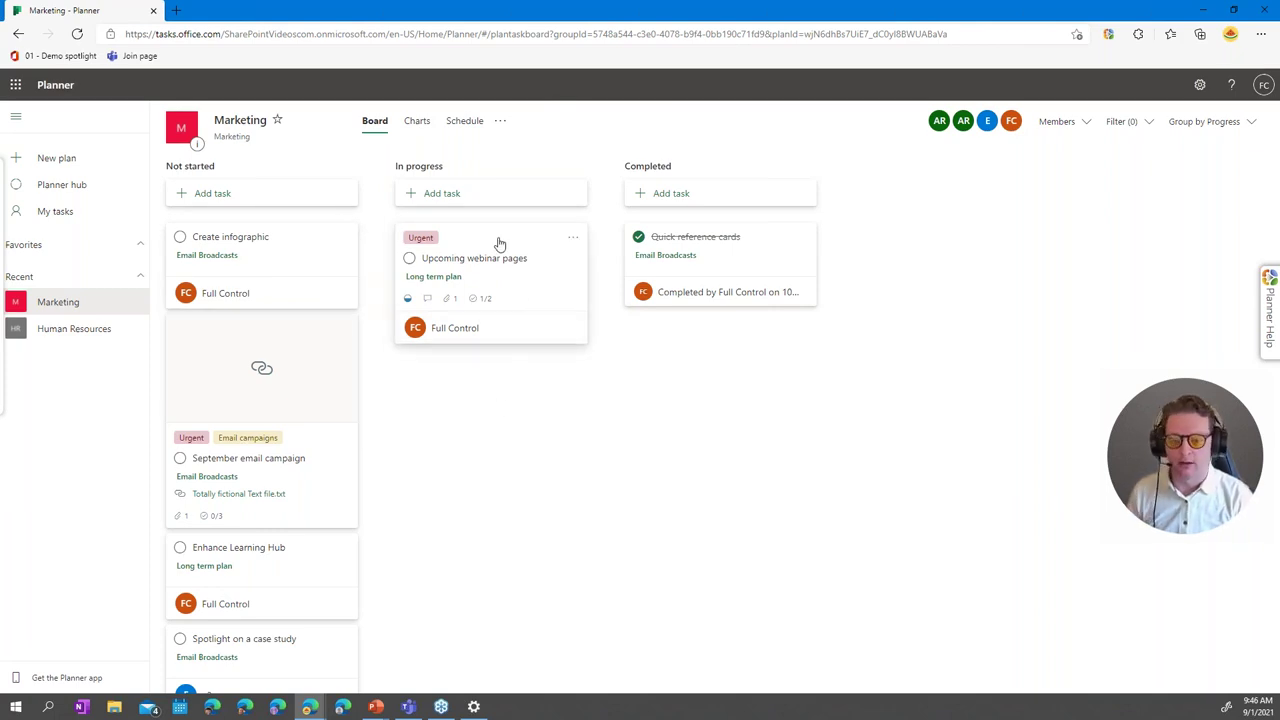
- Add the Pink label to the "Upcoming webinar pages" task directly from its card on the board
click(574, 240)
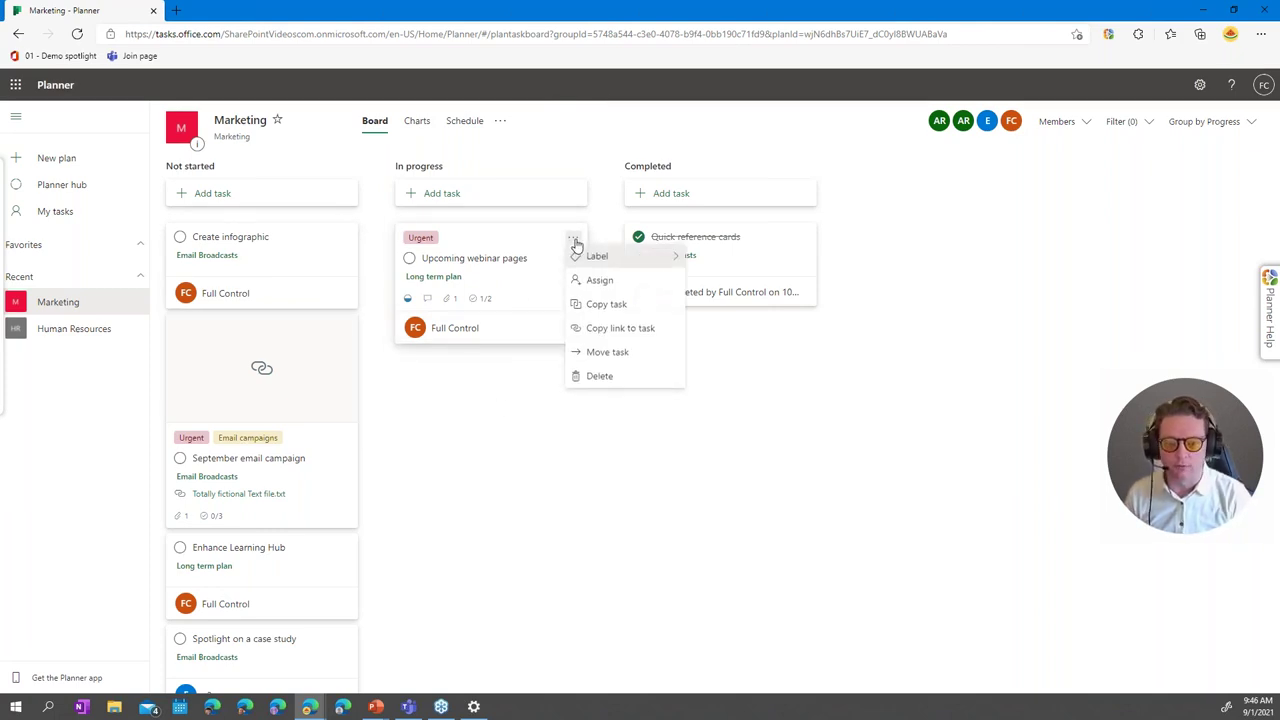
mouse_move(595, 256)
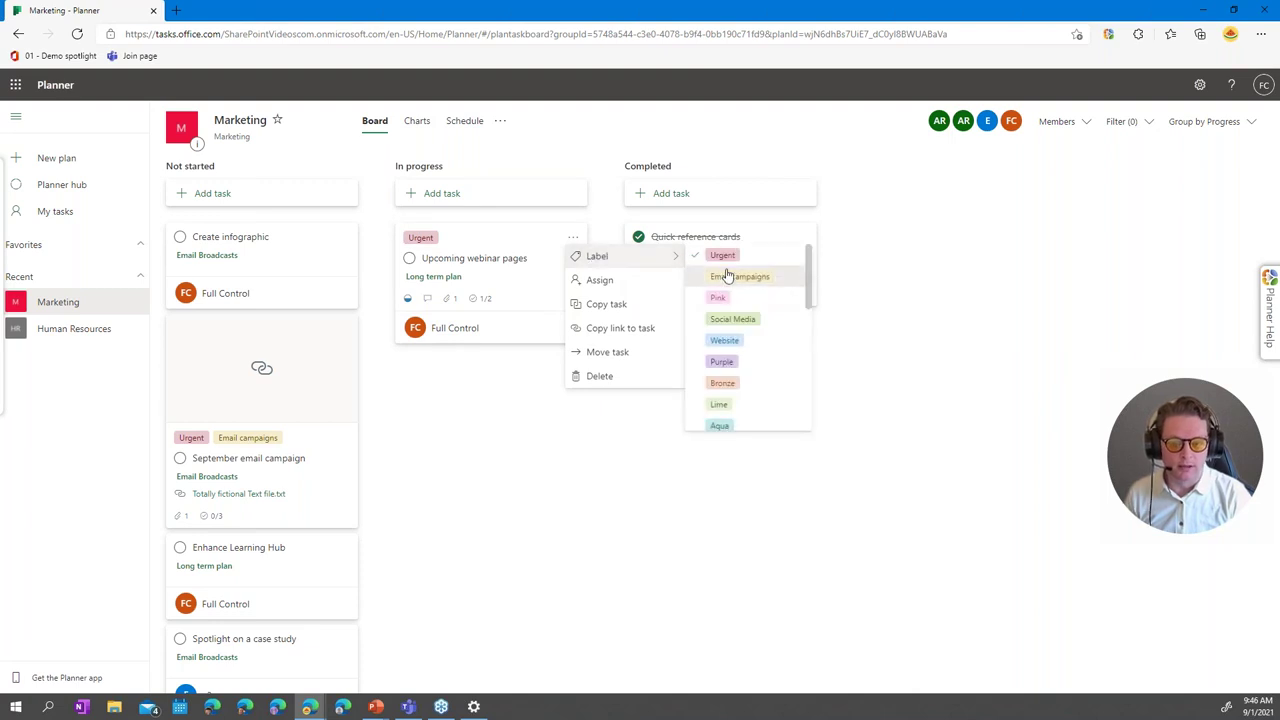
click(722, 300)
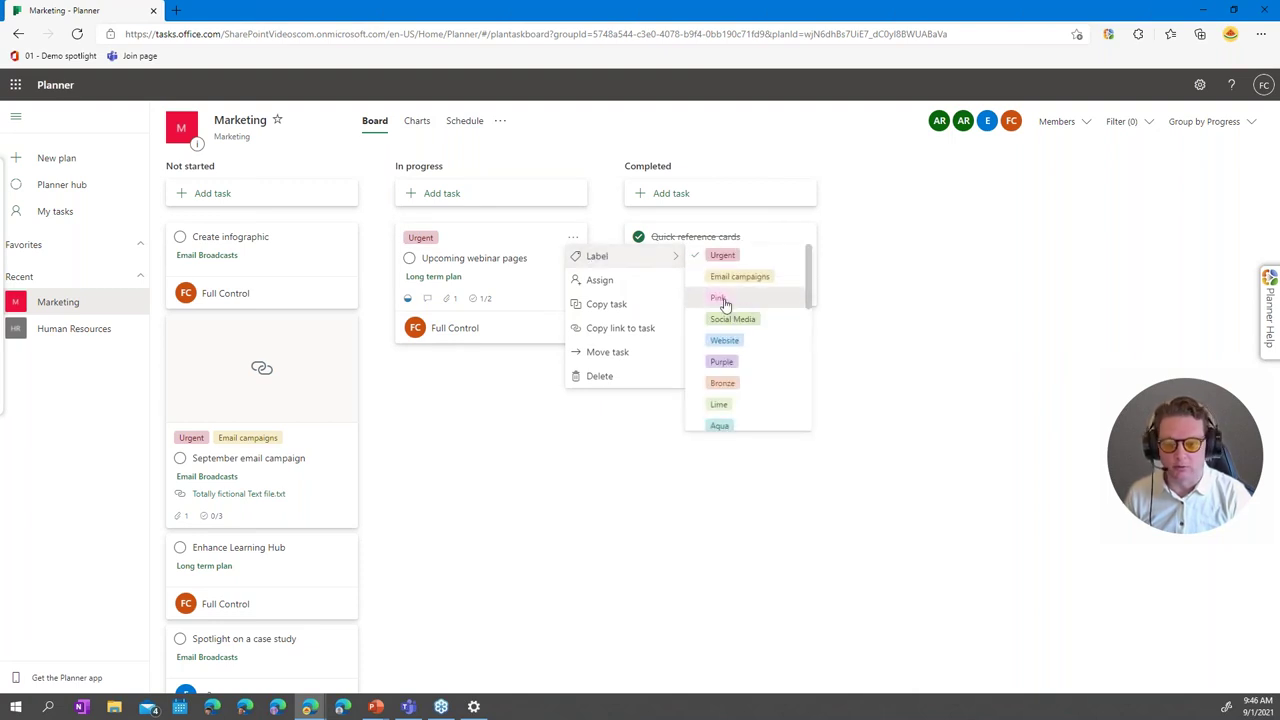
- Open the "Upcoming webinar pages" task's details and examine the full range of labels available for it
click(553, 288)
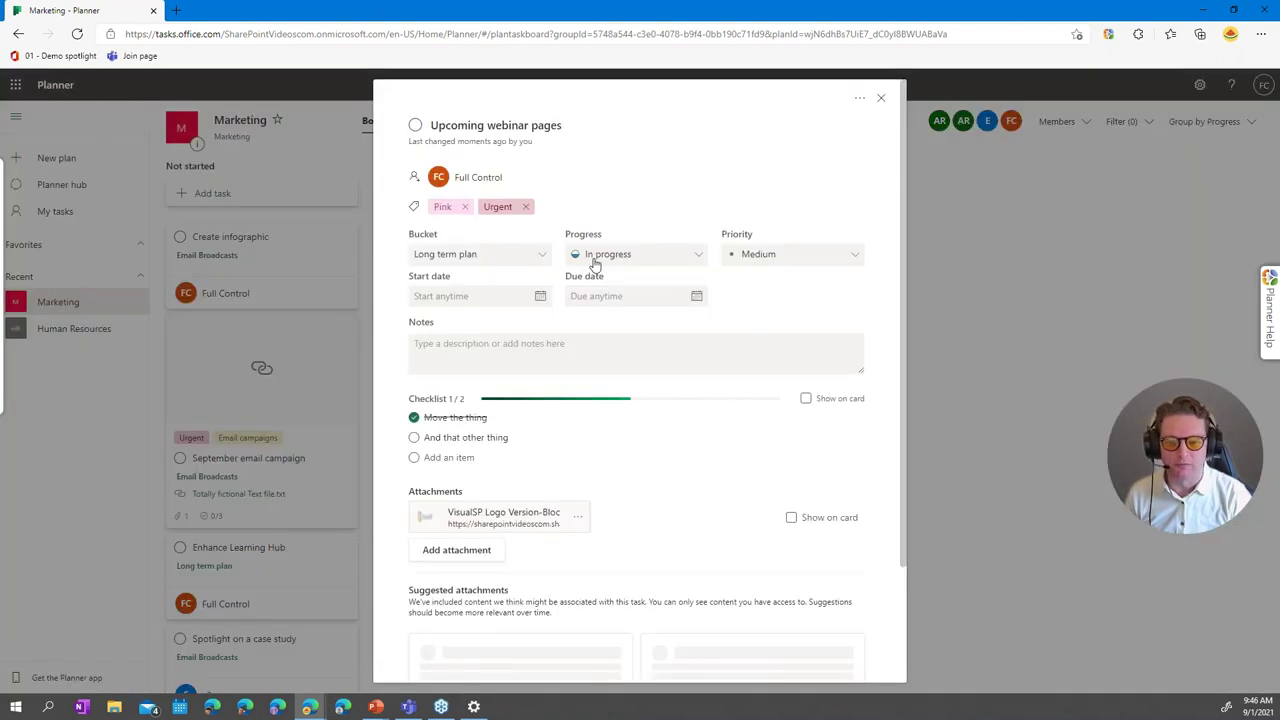
click(563, 206)
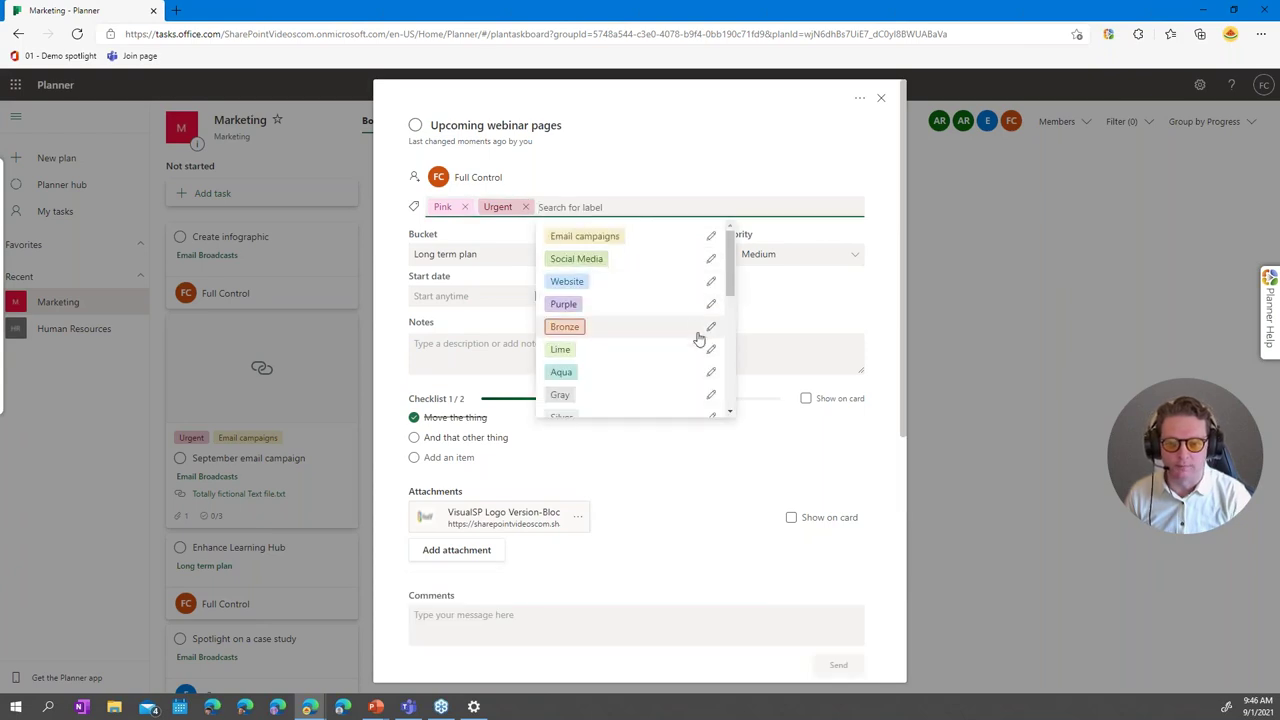
scroll(702, 355, down, 2)
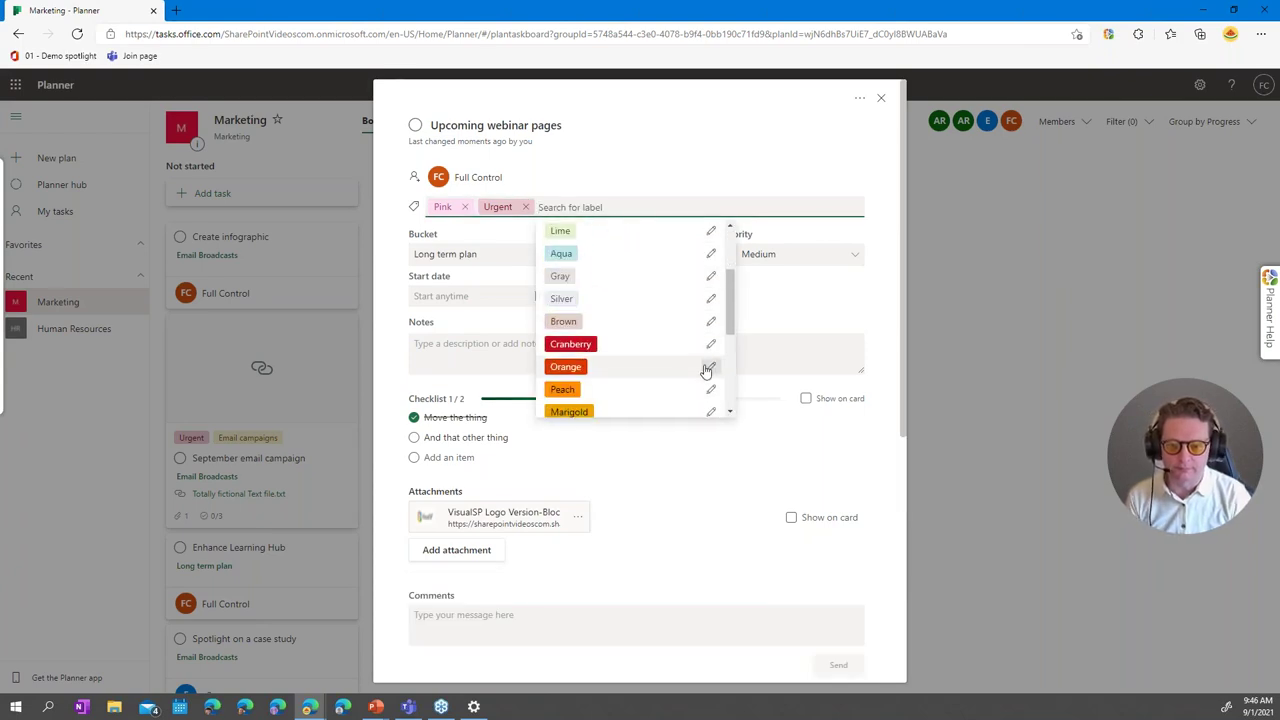
scroll(708, 370, down, 1)
scroll(737, 393, down, 2)
scroll(730, 360, up, 6)
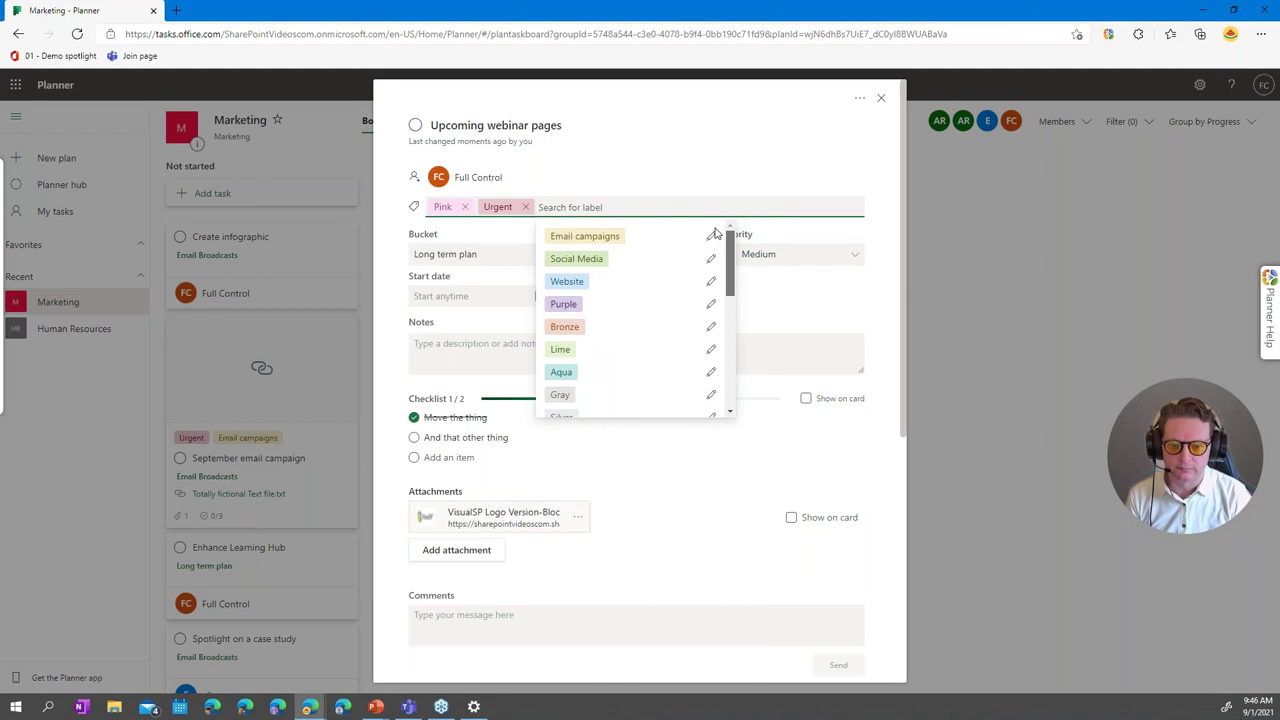
scroll(719, 300, down, 3)
scroll(711, 371, down, 3)
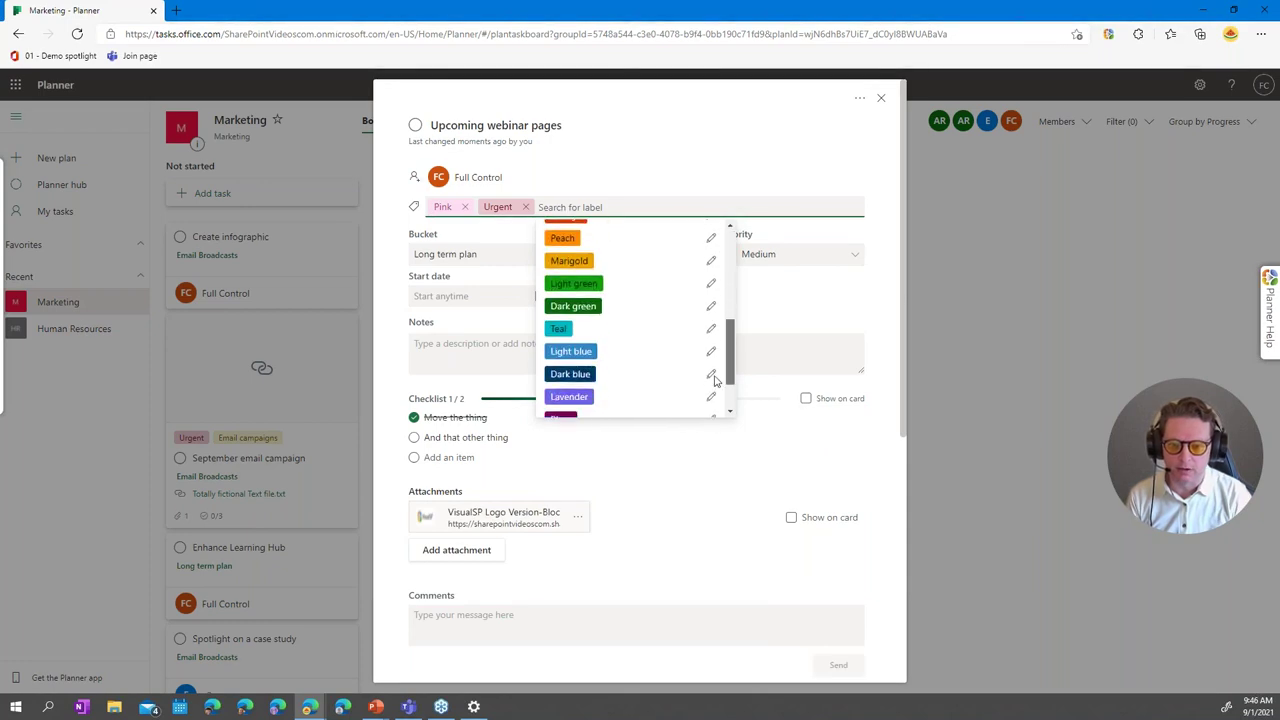
scroll(718, 300, up, 6)
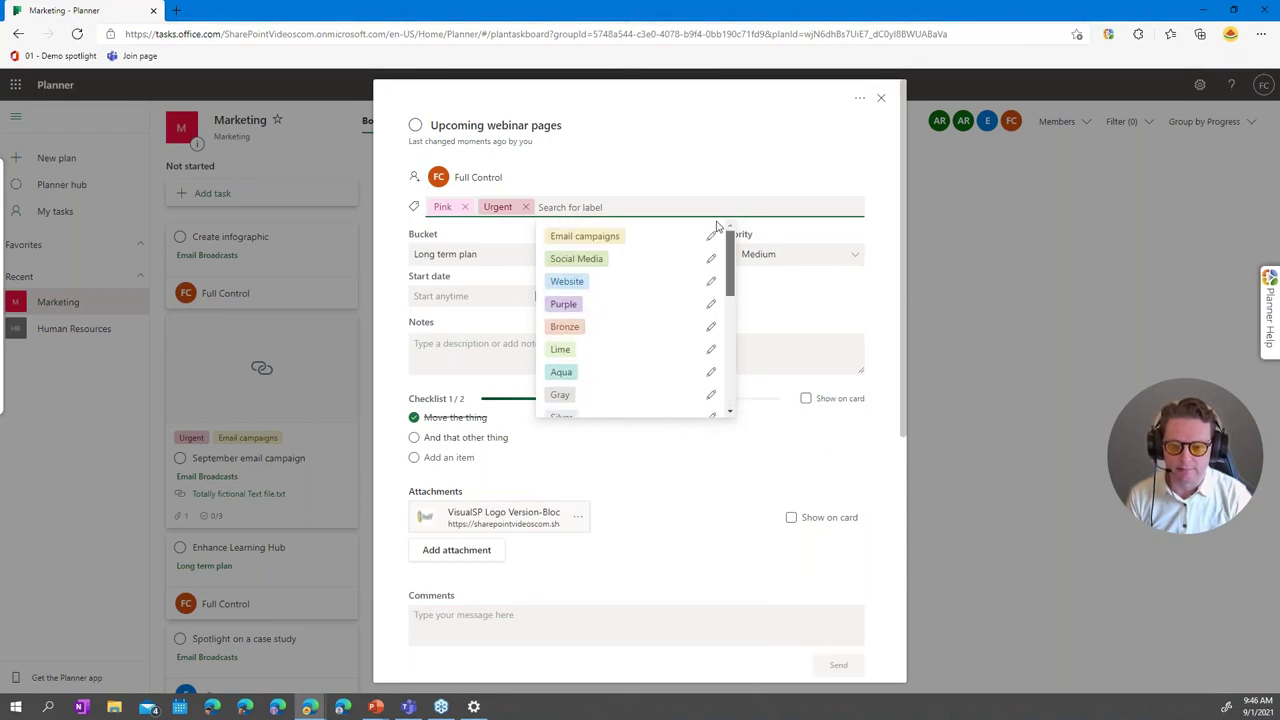
- Remove the Pink label from the "Upcoming webinar pages" task and rename that label "Need help"
click(464, 207)
click(561, 209)
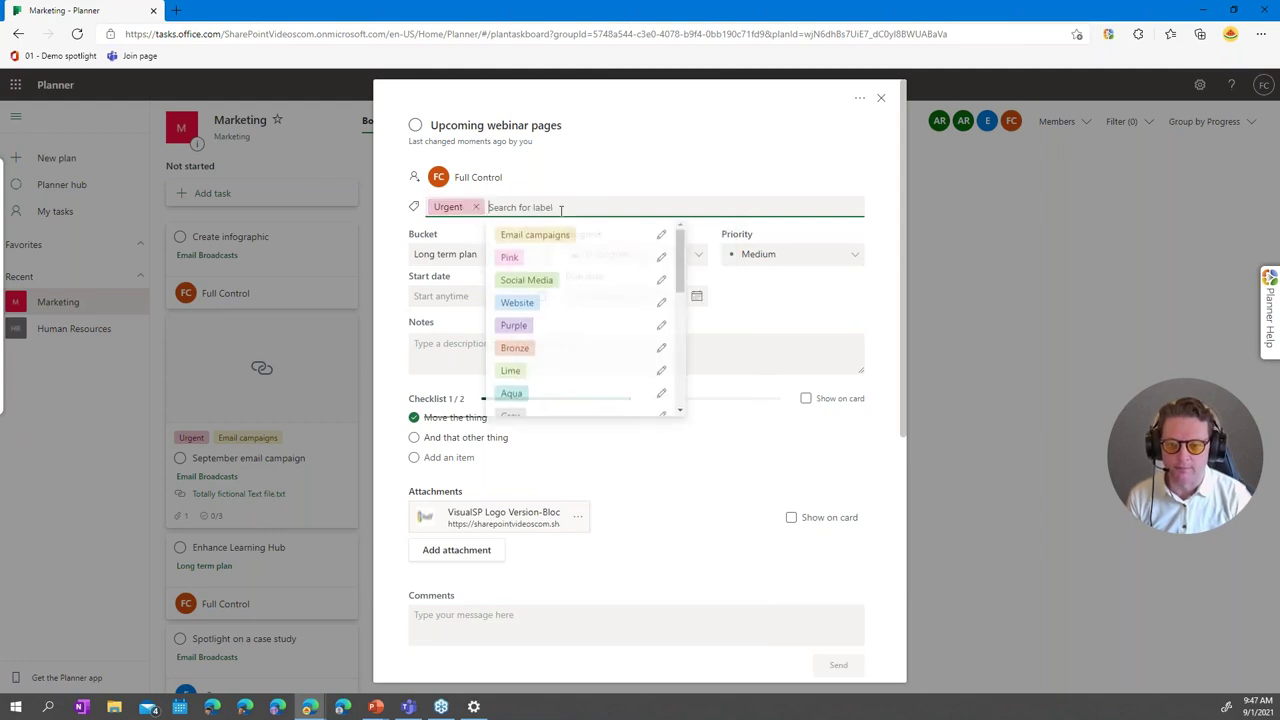
click(661, 259)
double_click(677, 288)
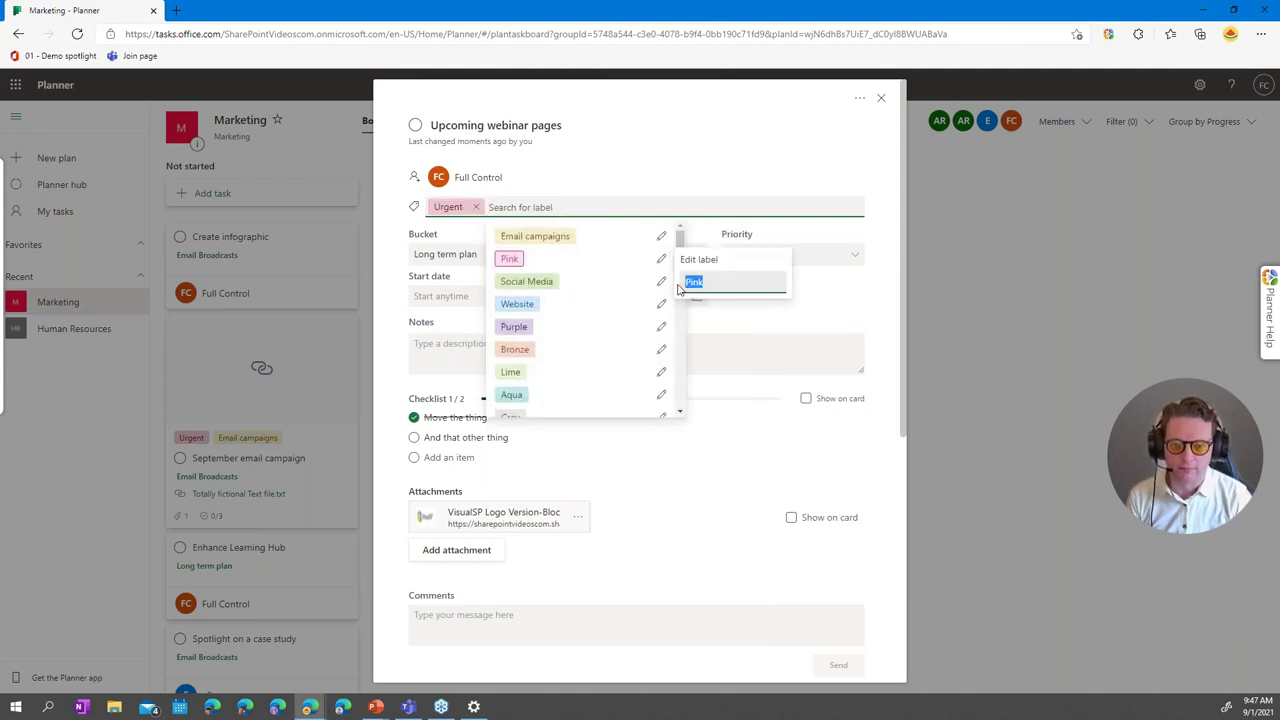
text(Need help)
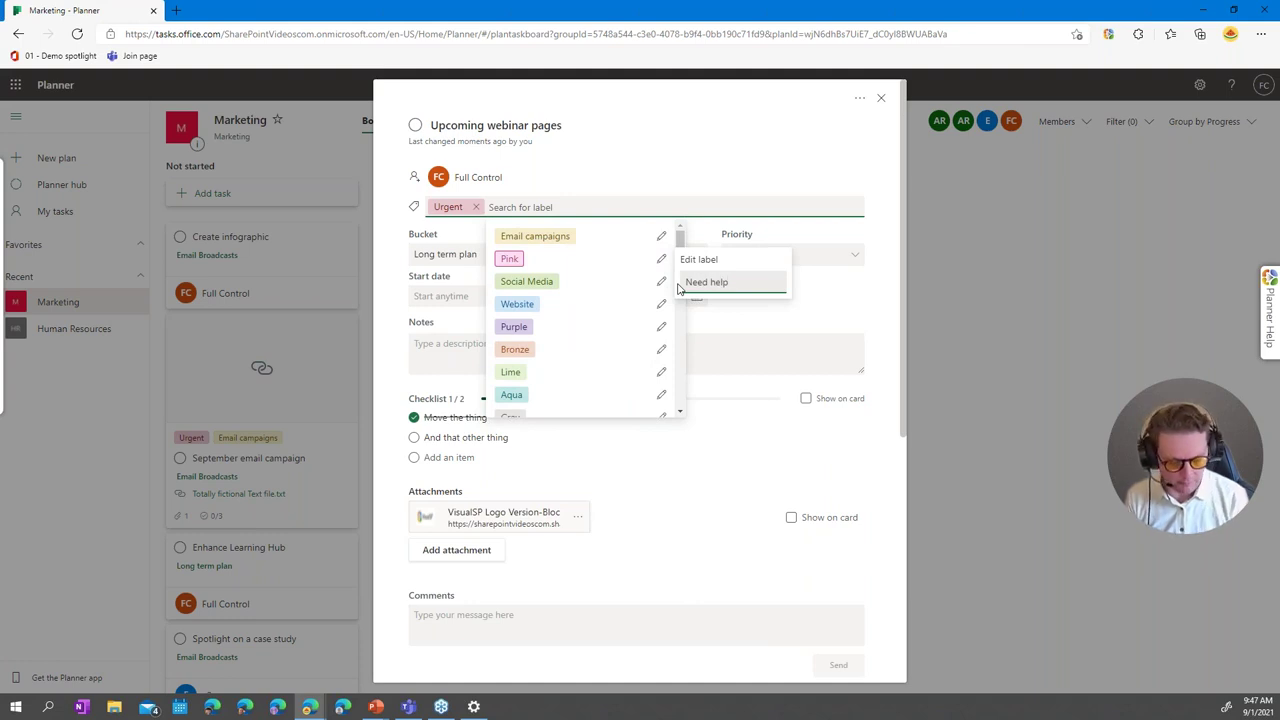
key(Return)
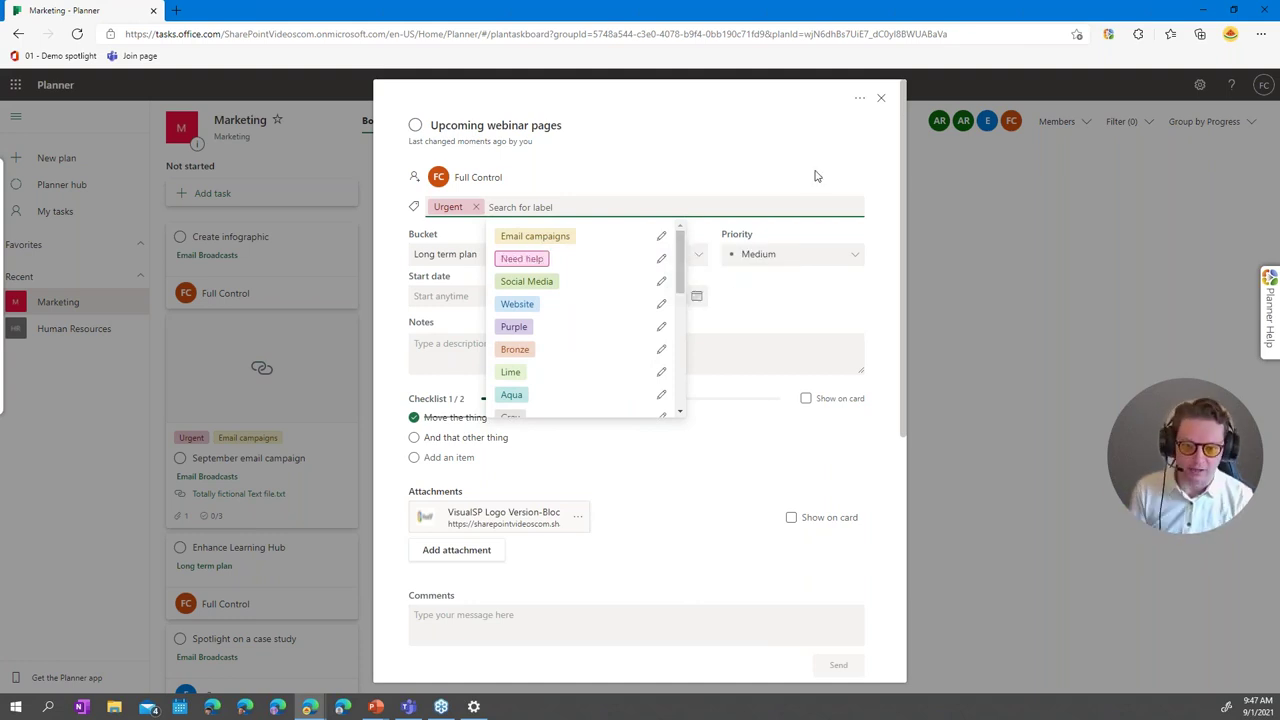
- Apply the "Need help" label to the "Upcoming webinar pages" task and close its details
click(528, 262)
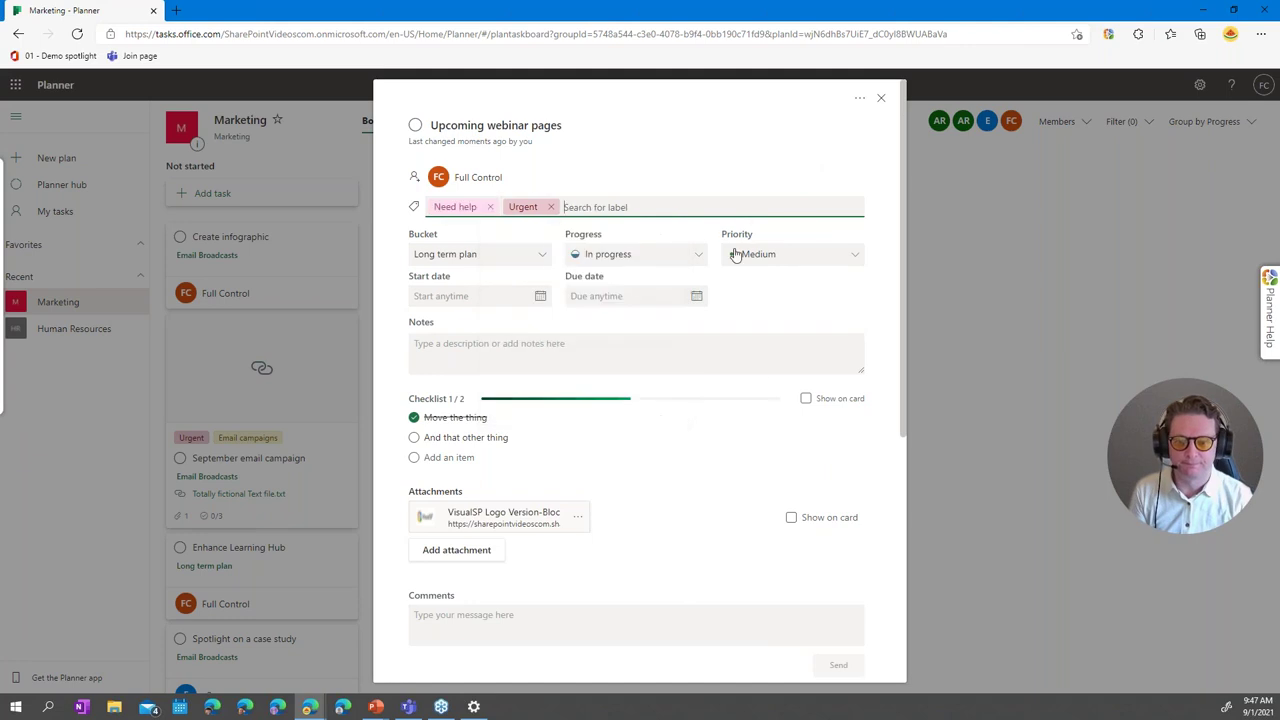
click(884, 103)
click(881, 100)
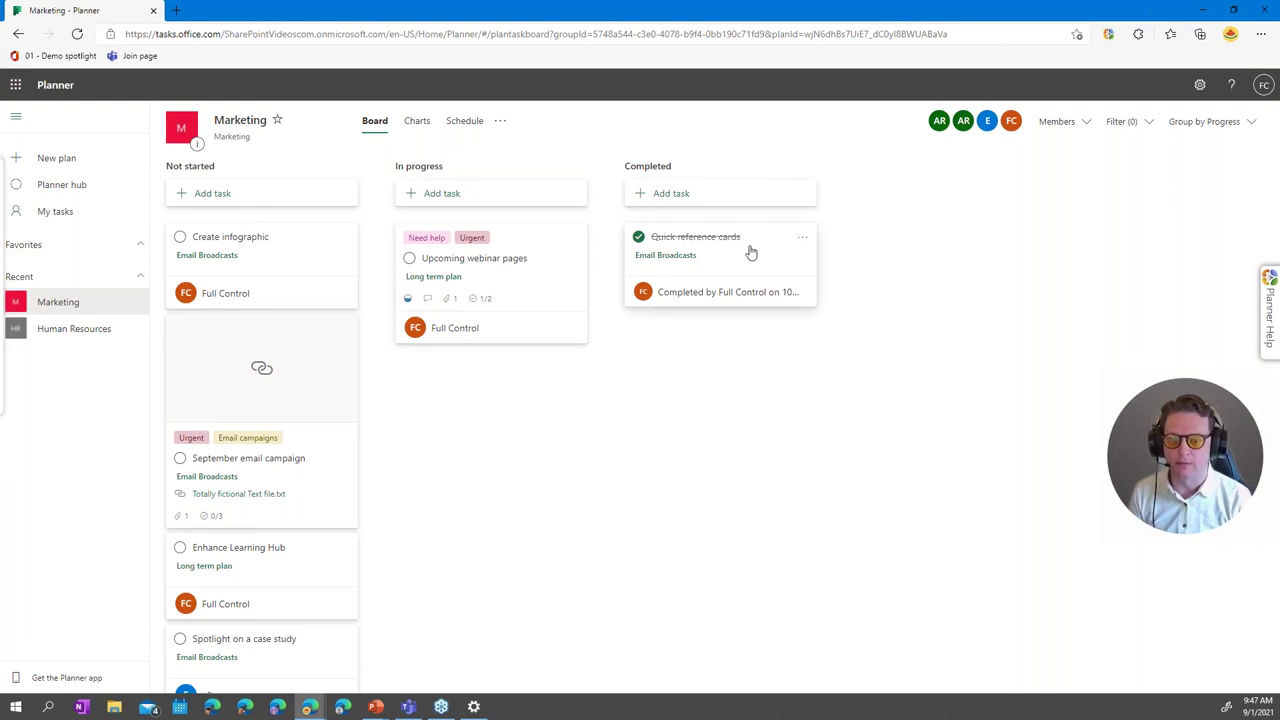
click(1228, 122)
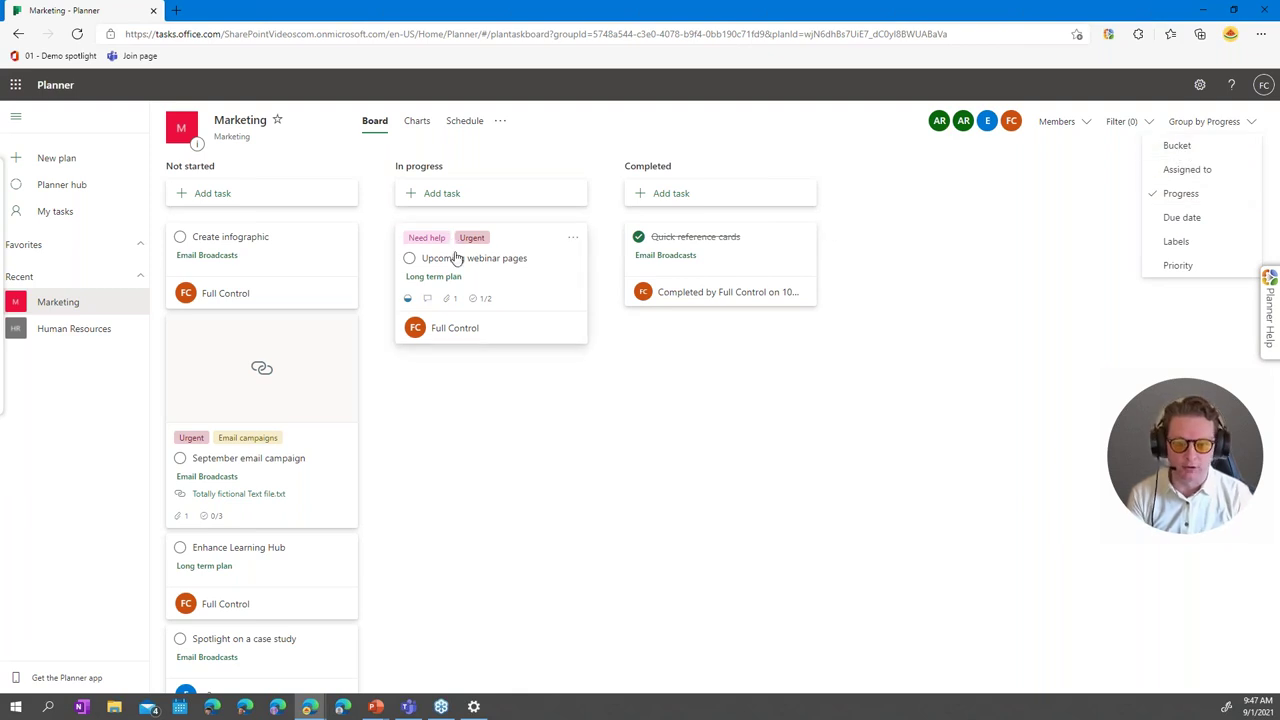
click(584, 416)
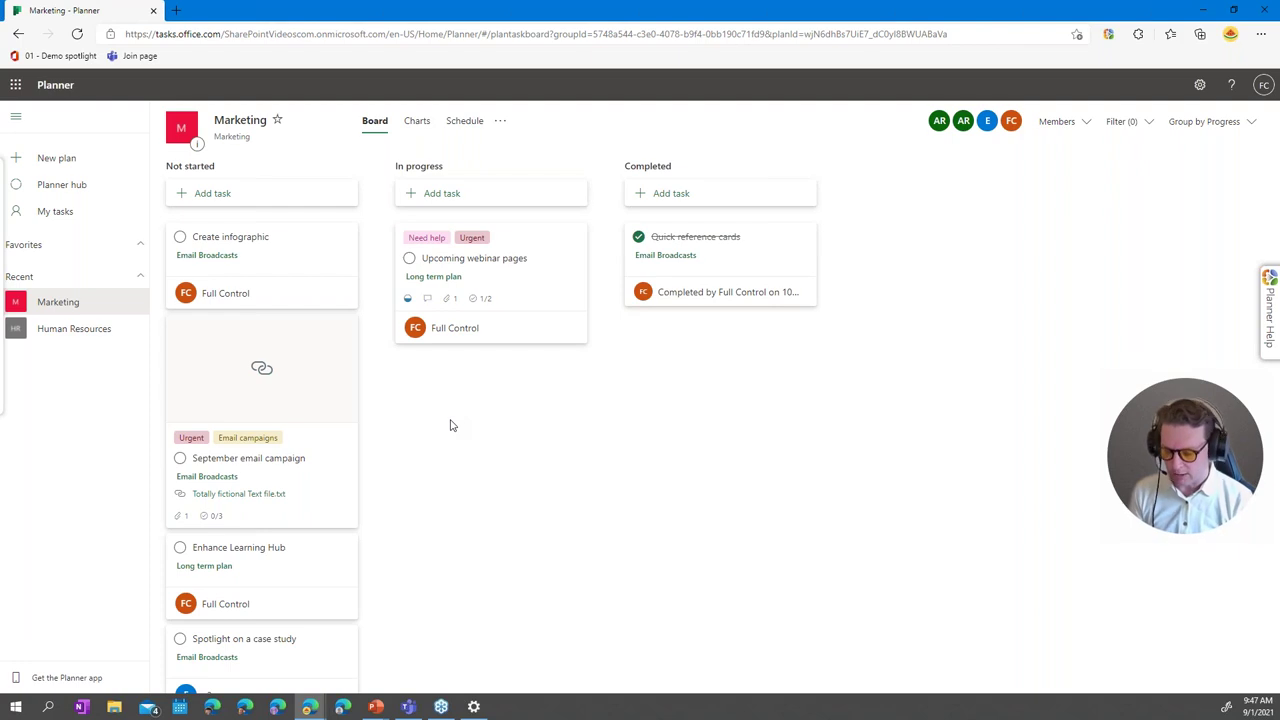
- Switch to Microsoft Teams and view the posts in the Marketing team's General channel
click(411, 707)
click(409, 707)
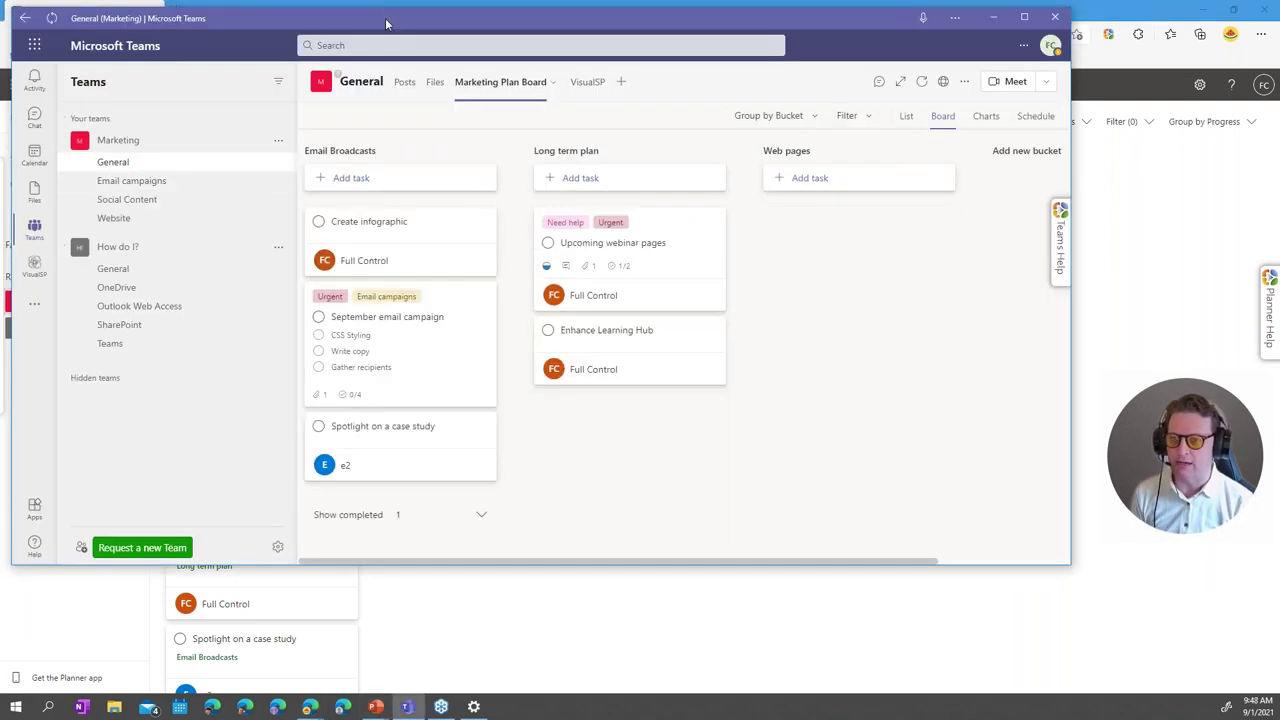
drag(423, 39, 470, 77)
click(158, 200)
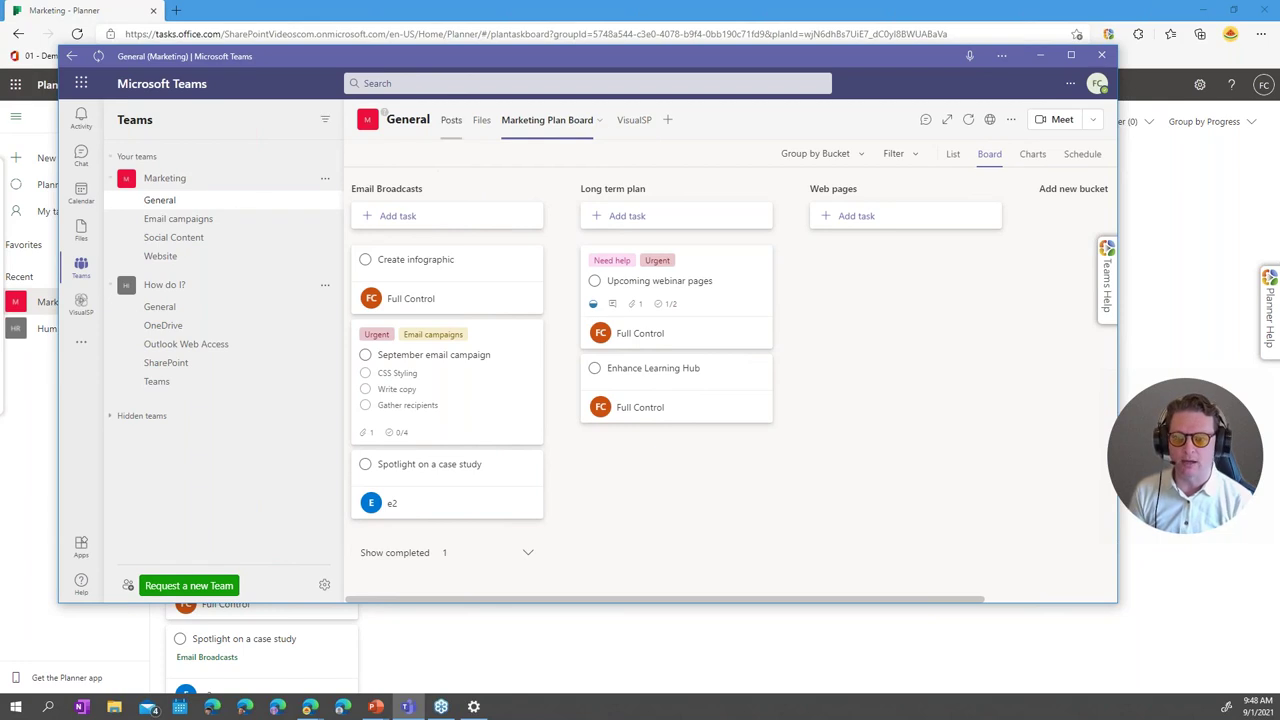
click(452, 122)
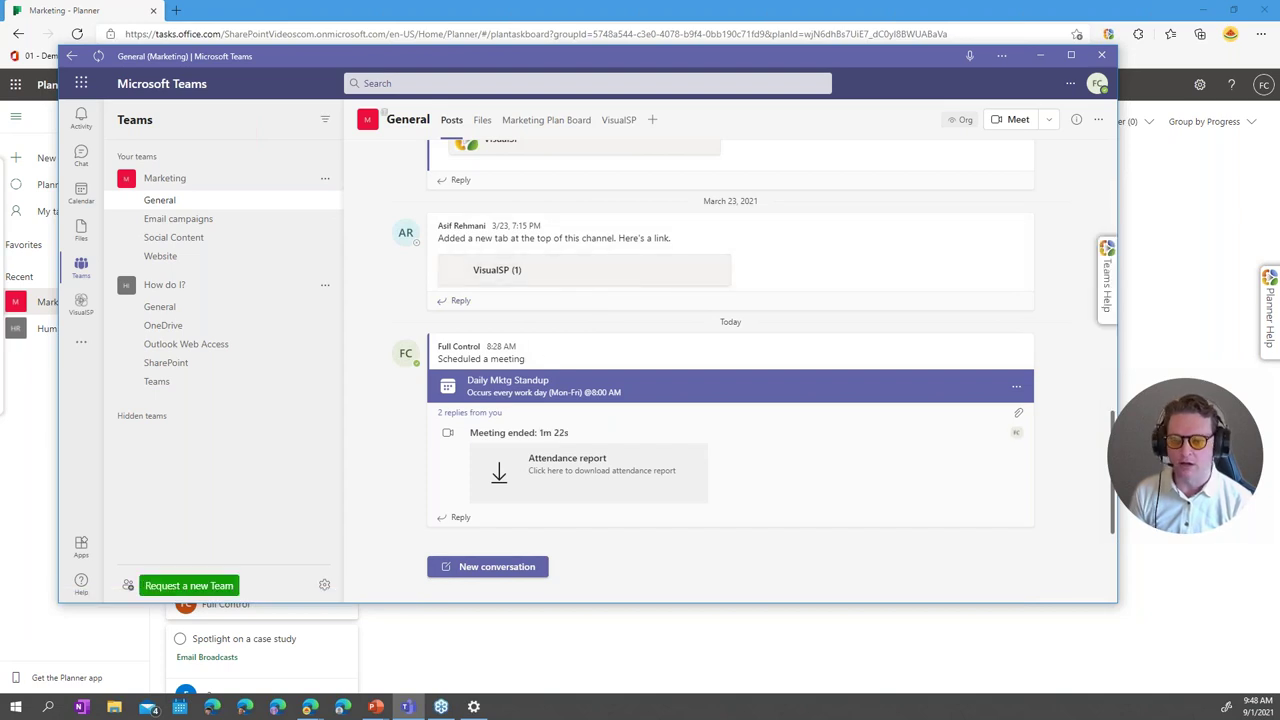
- Open the whole "Daily Mktg Standup" meeting series from the Teams calendar to view its details
click(83, 200)
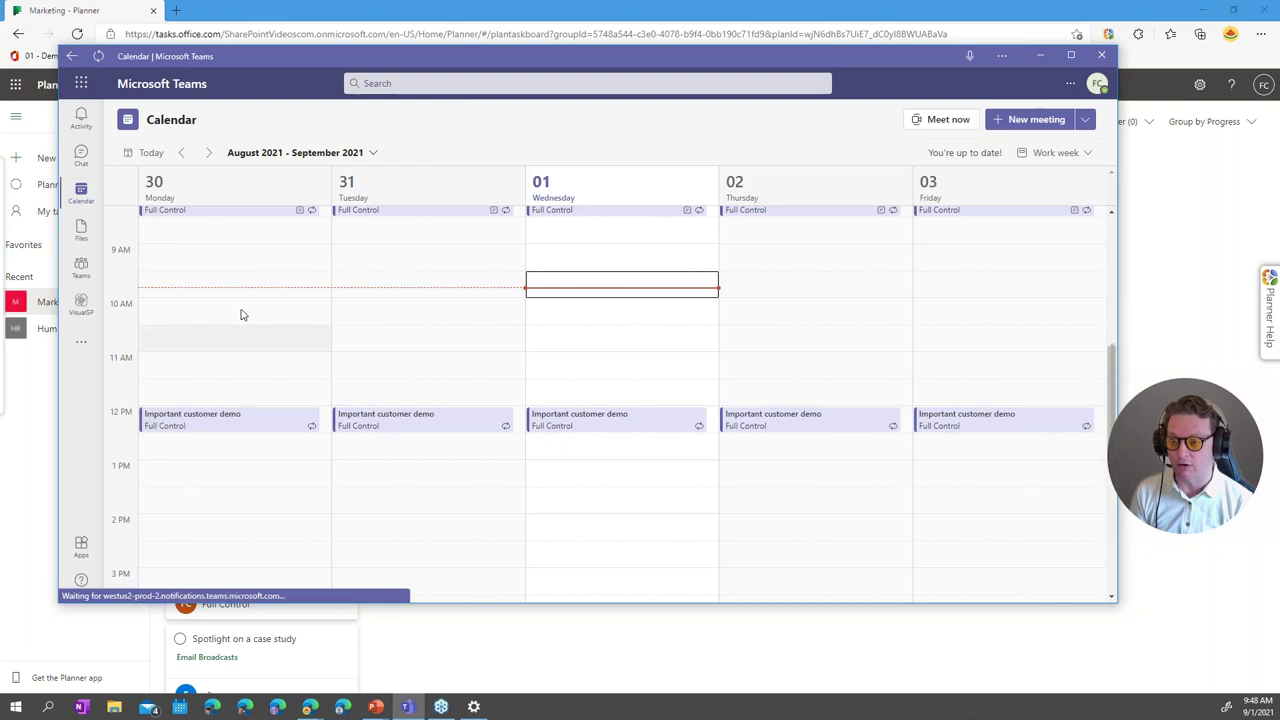
scroll(226, 268, up, 1)
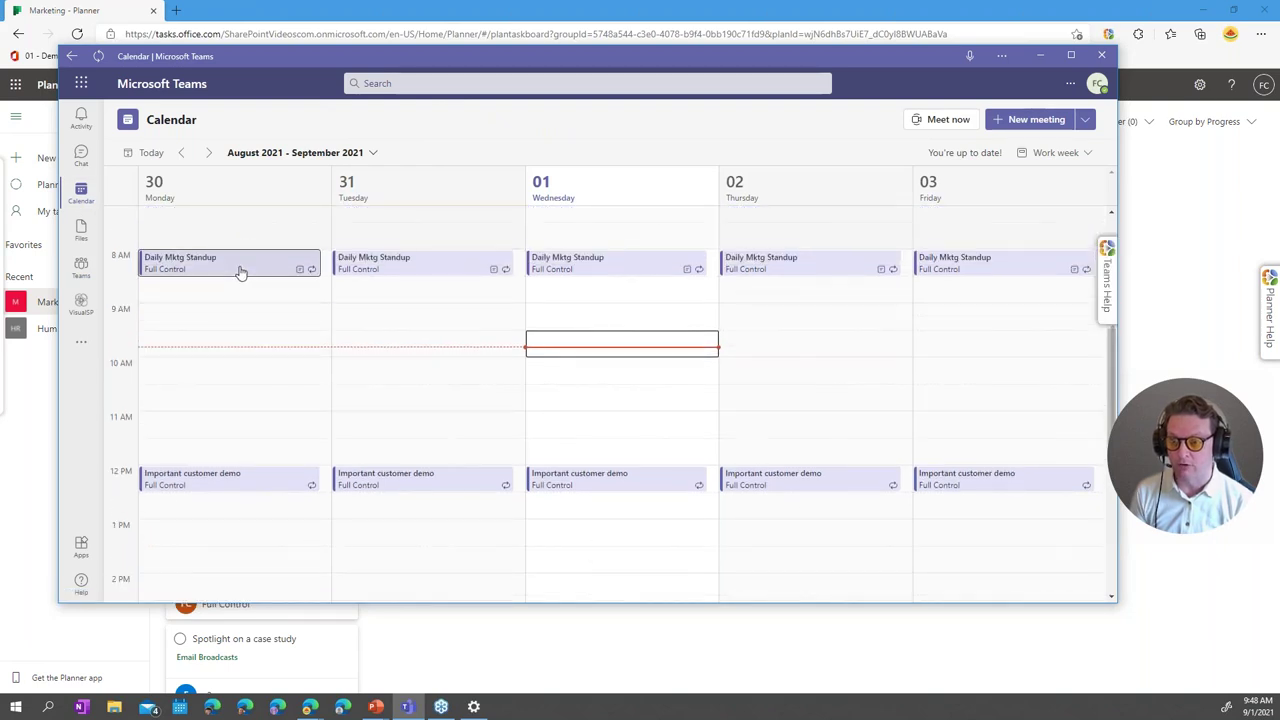
click(240, 272)
click(430, 228)
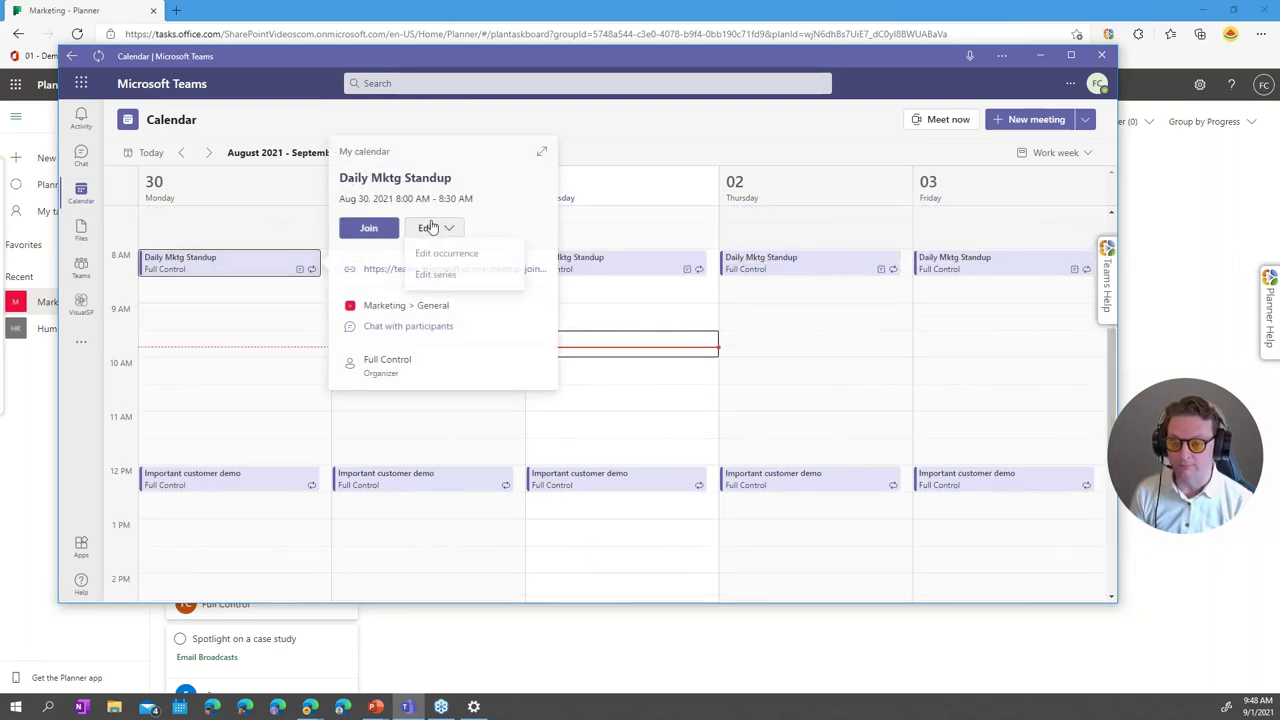
click(446, 278)
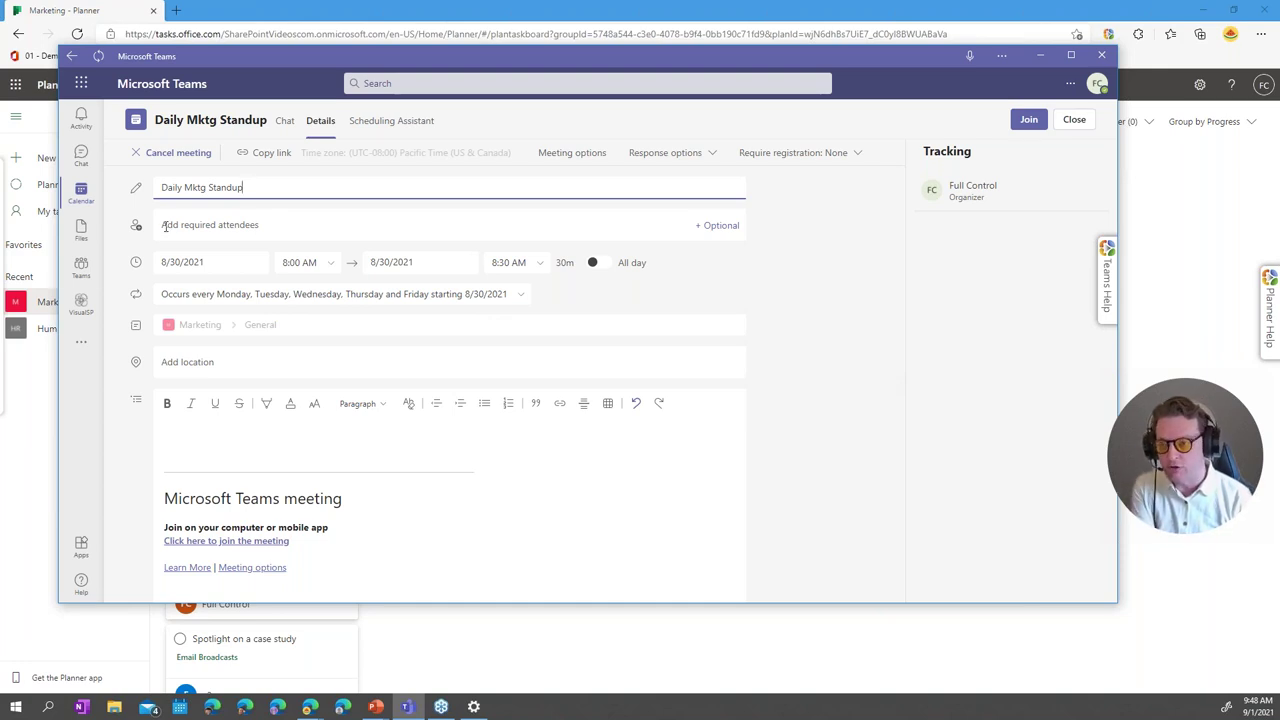
- Expand the replies to the "Daily Mktg Standup" post in the General channel, and display the channel's Marketing Plan Board
click(97, 274)
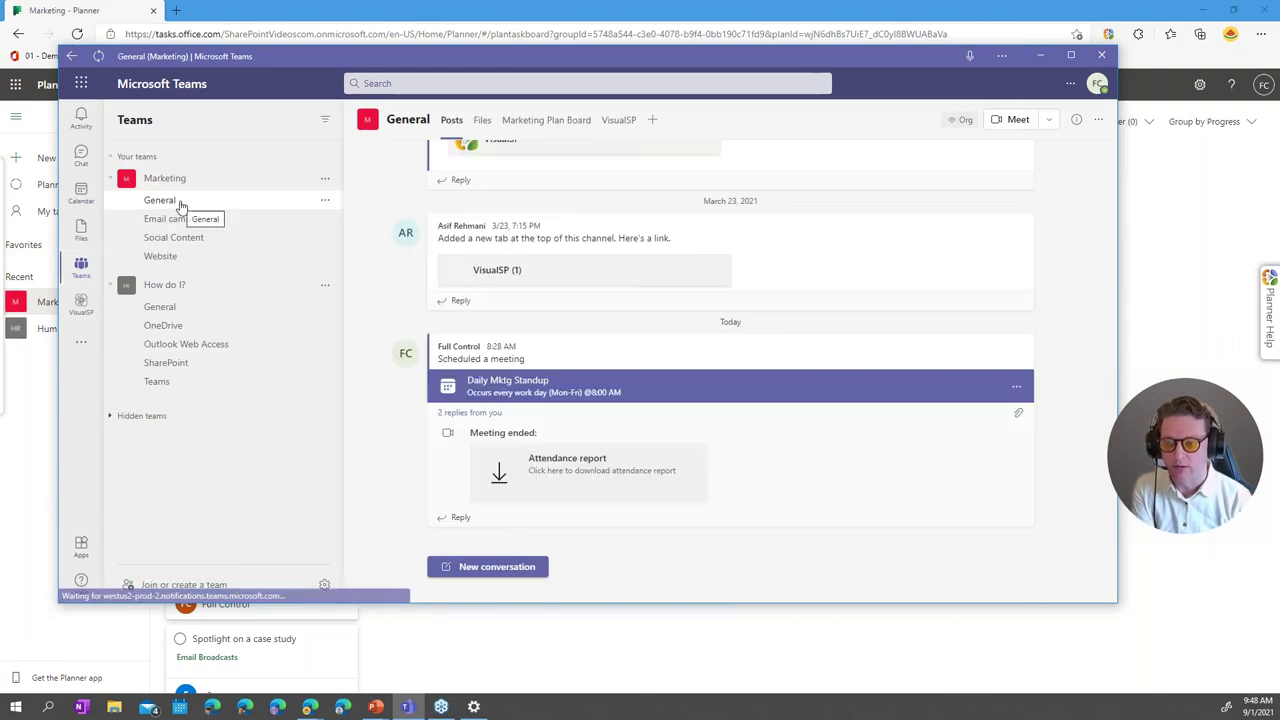
click(466, 414)
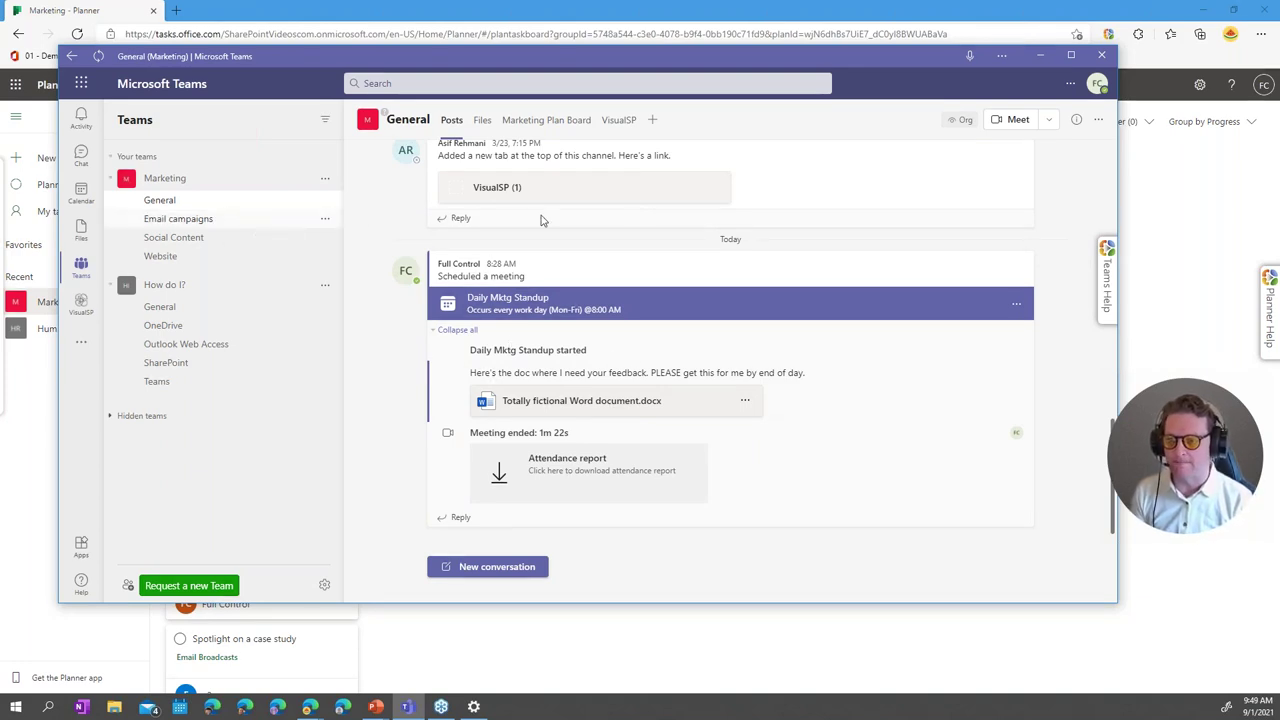
click(544, 124)
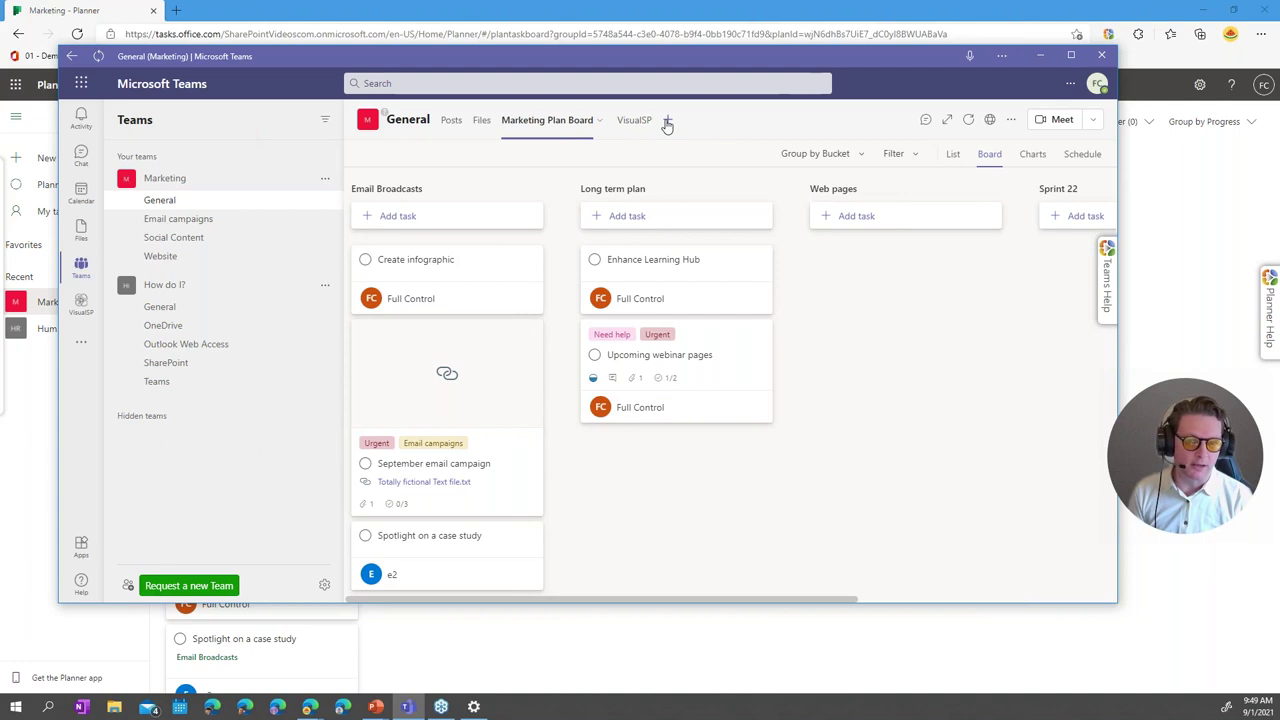
- Search for "planner" among the apps that can be added as a channel tab, and leave without adding one
click(667, 121)
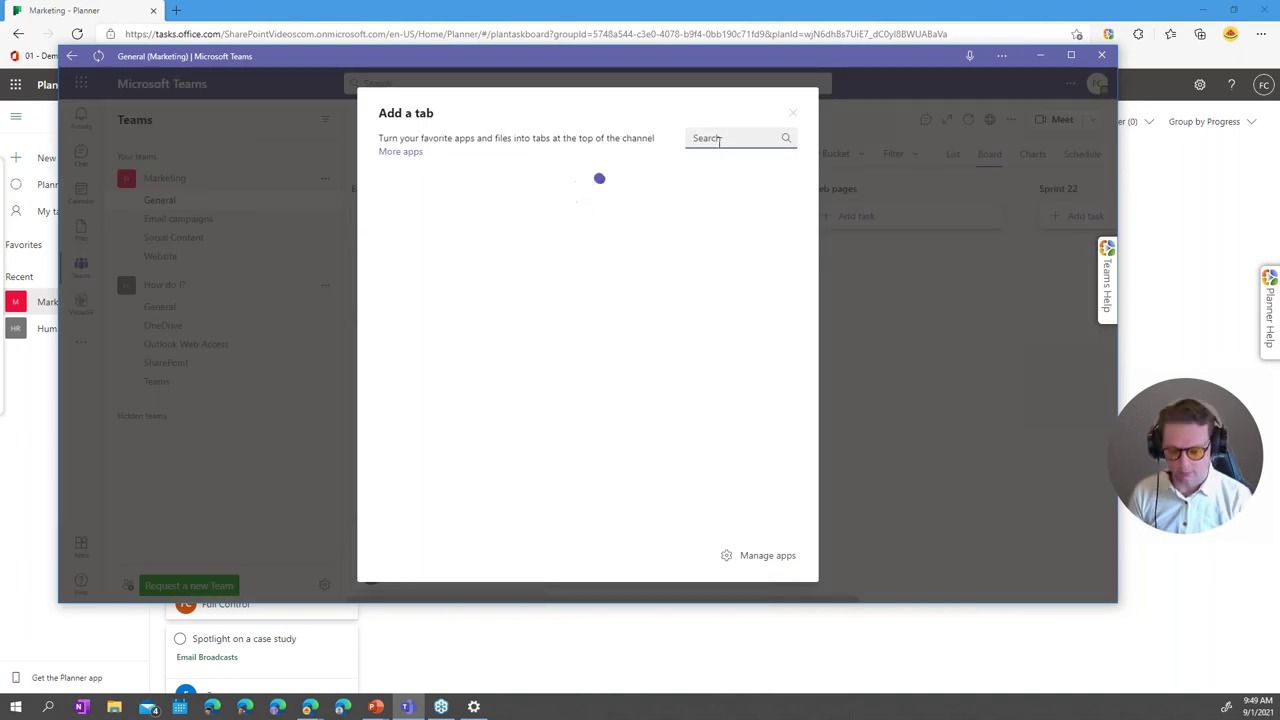
text(planner)
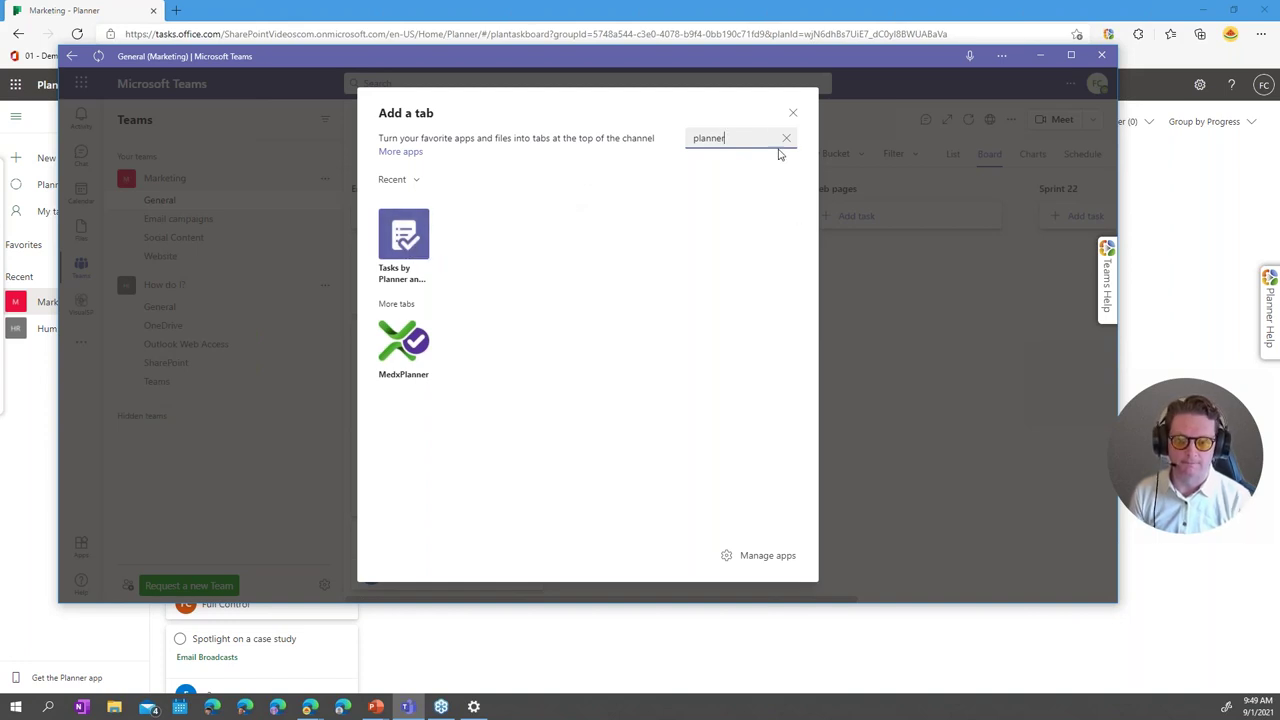
click(793, 113)
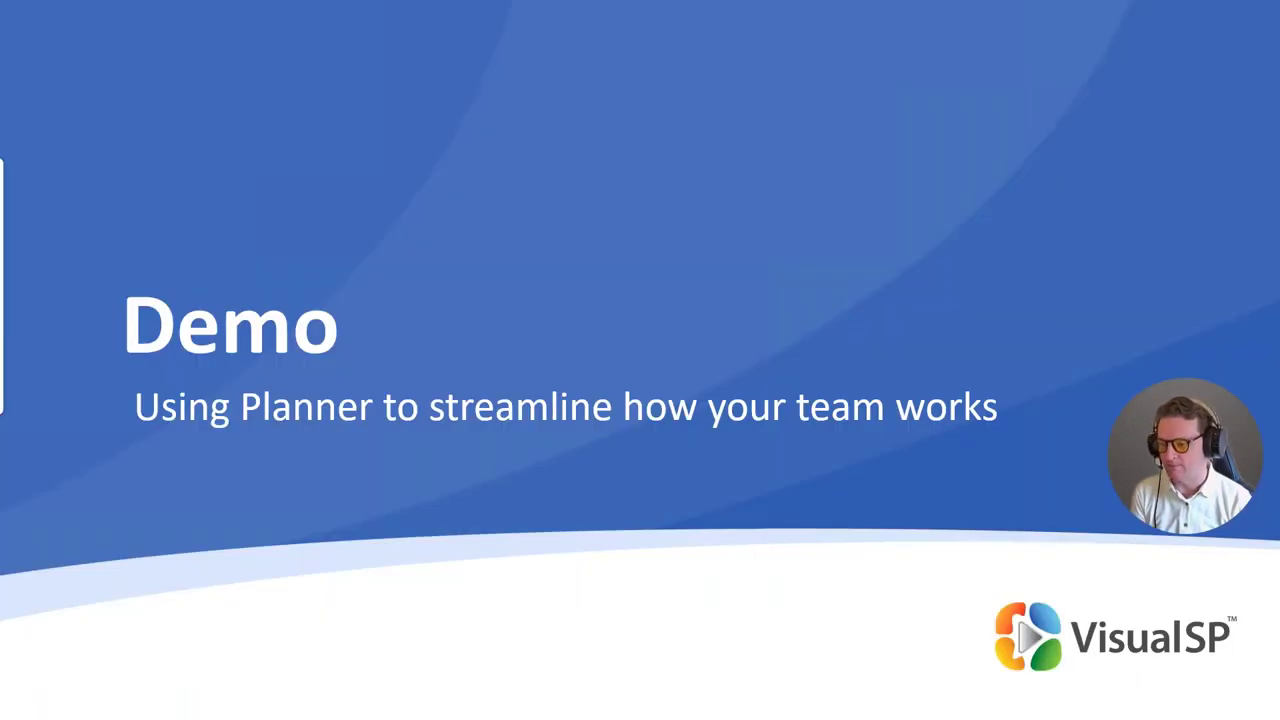
key(Right)
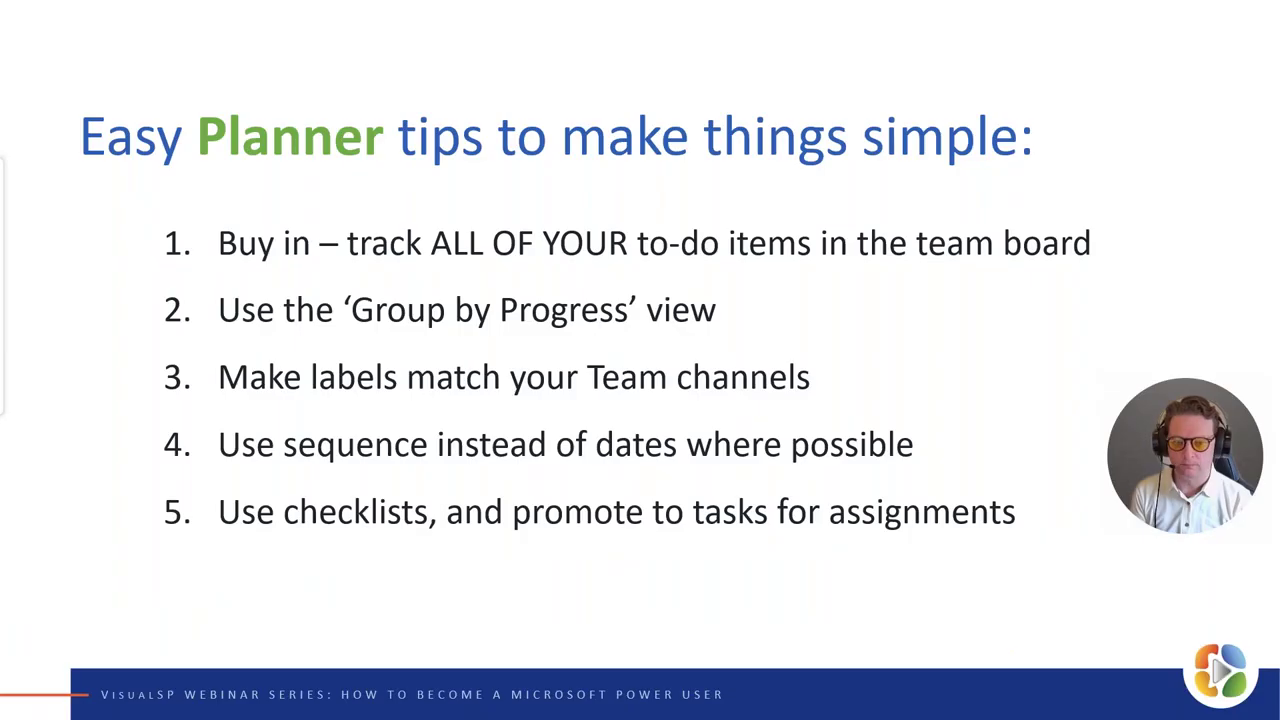